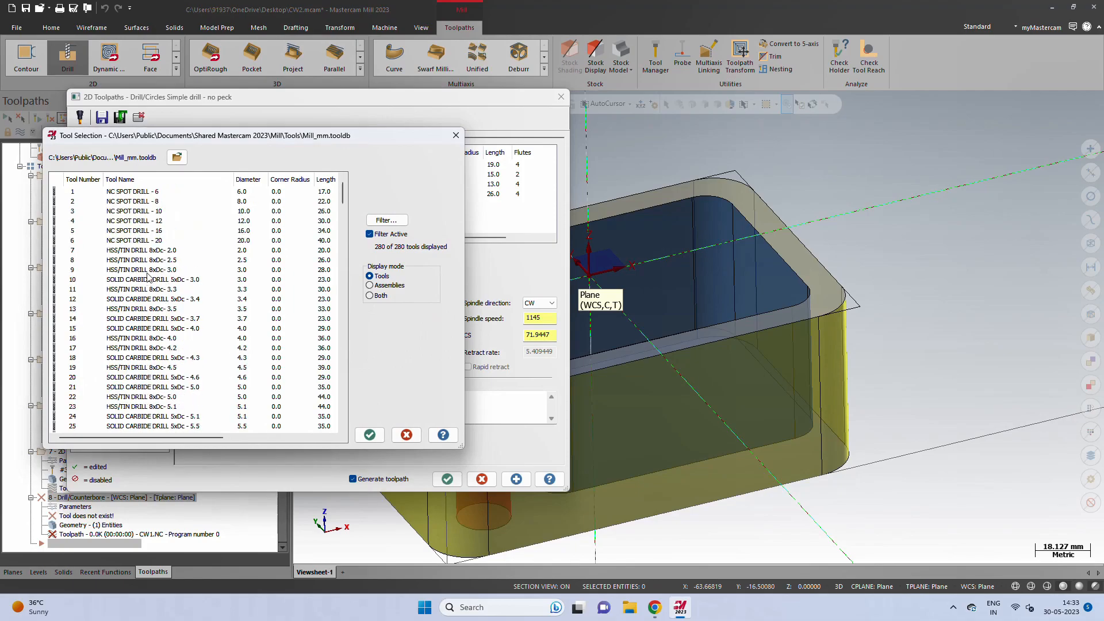
# - Choose the HSS/TIN DRILL 8xDc 3.0 from the tool library for the drilling operation
pyautogui.click(142, 252)
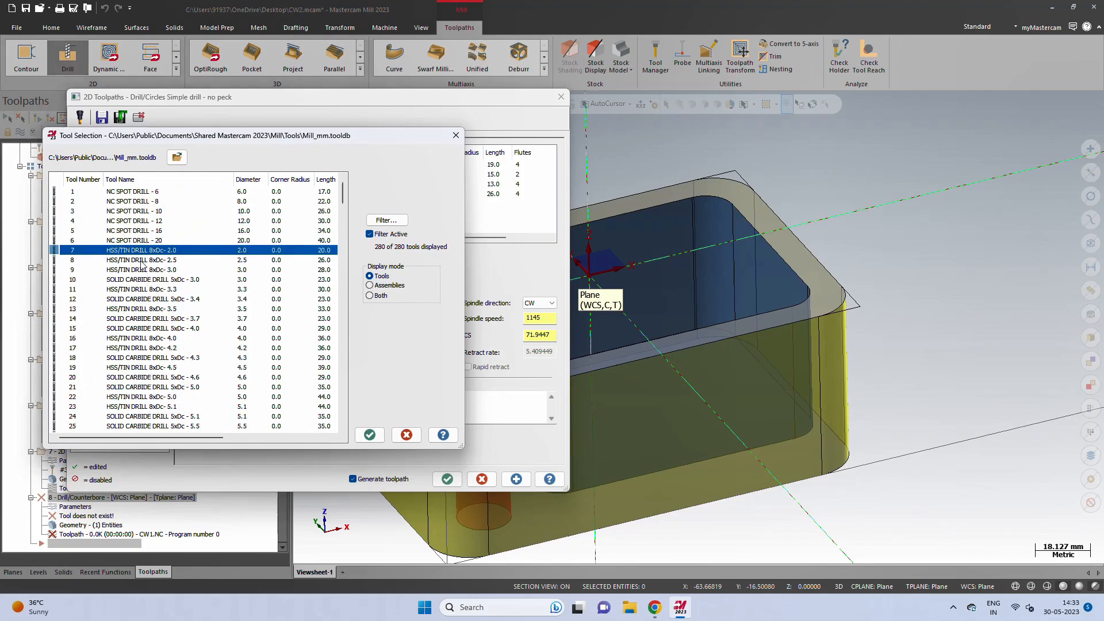
pyautogui.click(147, 270)
pyautogui.click(370, 435)
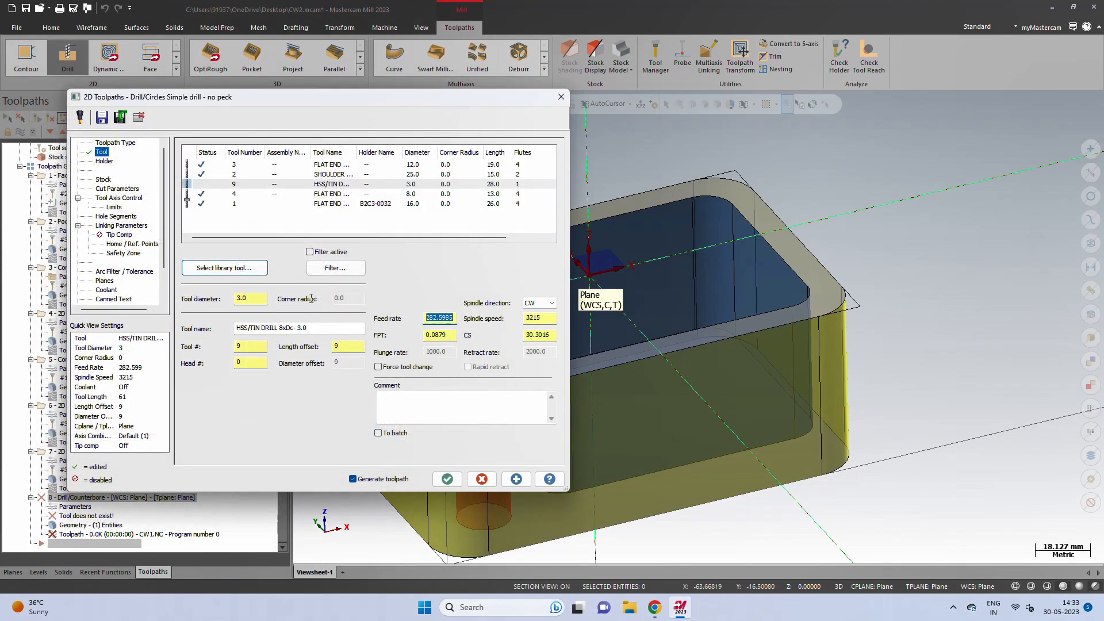
# - Set the 3 mm drill's feed rate to 50, spindle speed to 1000, and tool number and length offset to 5
pyautogui.press('Tab')
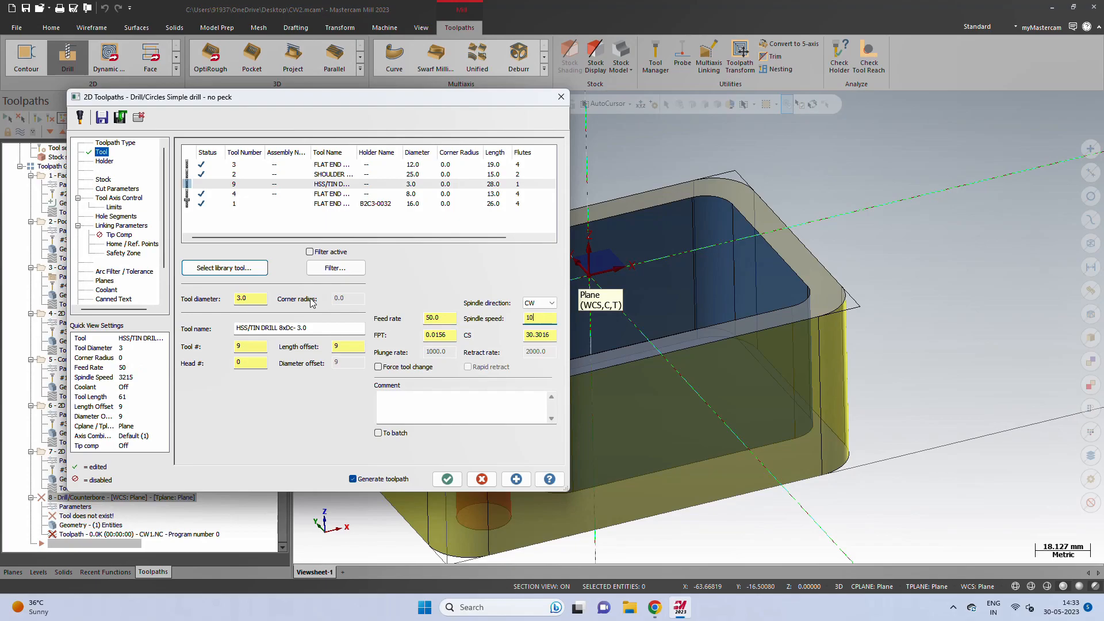
pyautogui.write('1000')
pyautogui.press('Tab')
pyautogui.press('Tab')
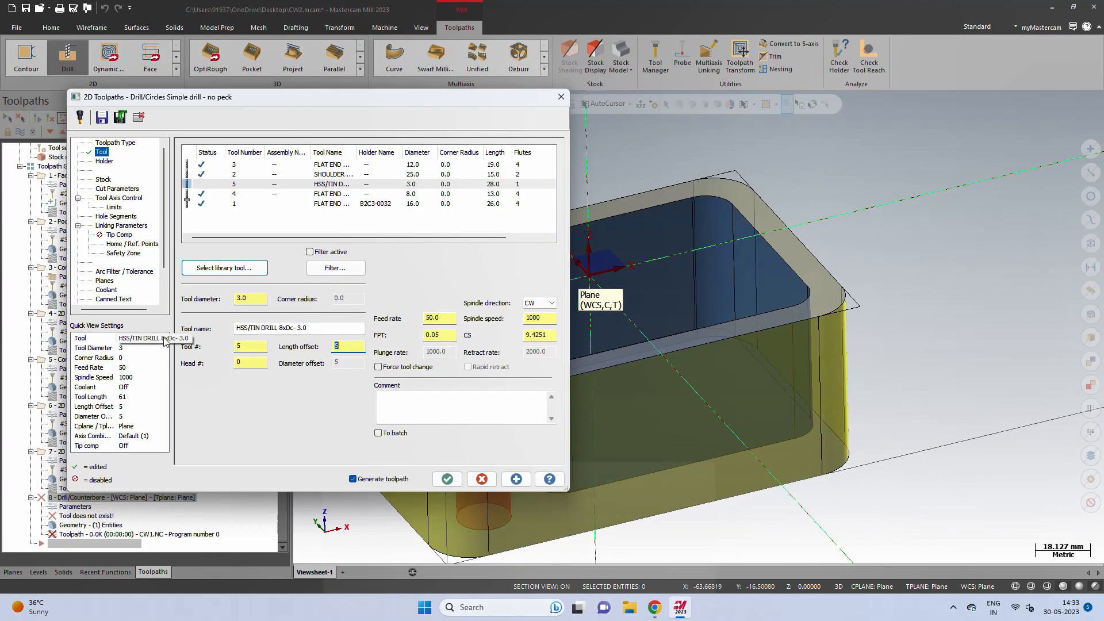
# - Change the drilling cycle to Peck Drill with a peck of 1.0 mm
pyautogui.click(104, 180)
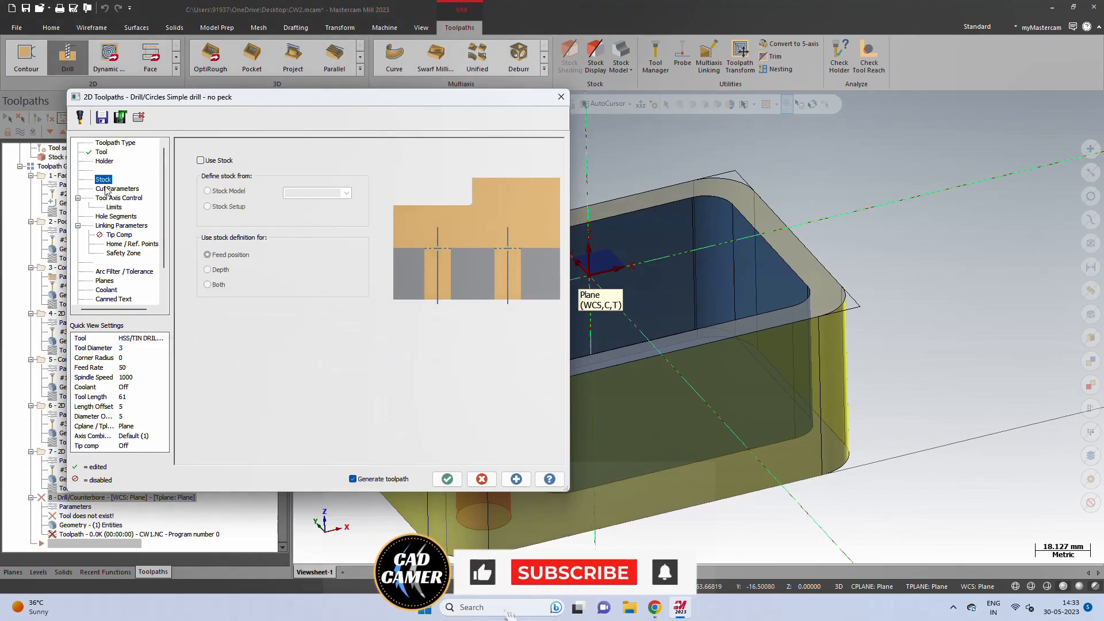
pyautogui.click(115, 189)
pyautogui.click(280, 157)
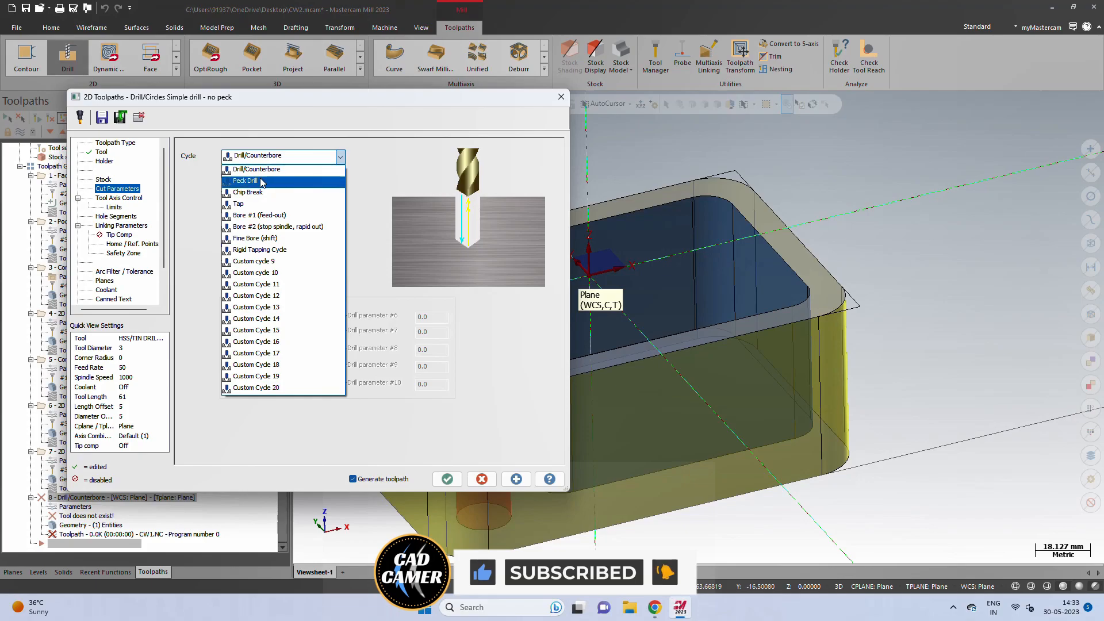
pyautogui.click(265, 180)
pyautogui.doubleClick(336, 174)
pyautogui.write('1.0')
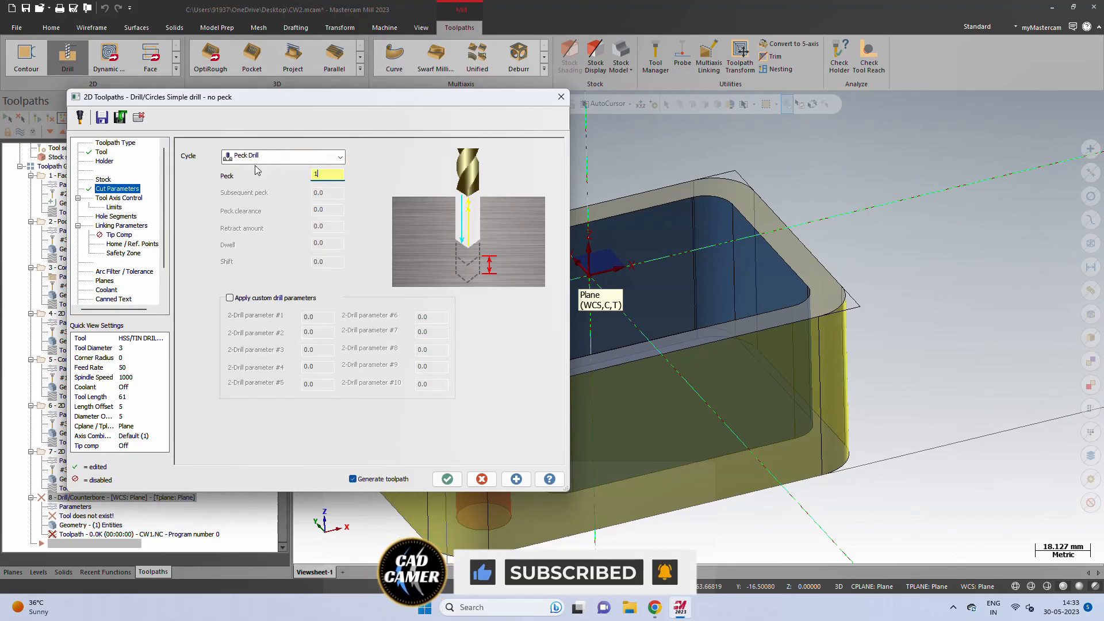
# - Set the drilling depth in the linking parameters to -3.0 as an absolute value
pyautogui.click(137, 199)
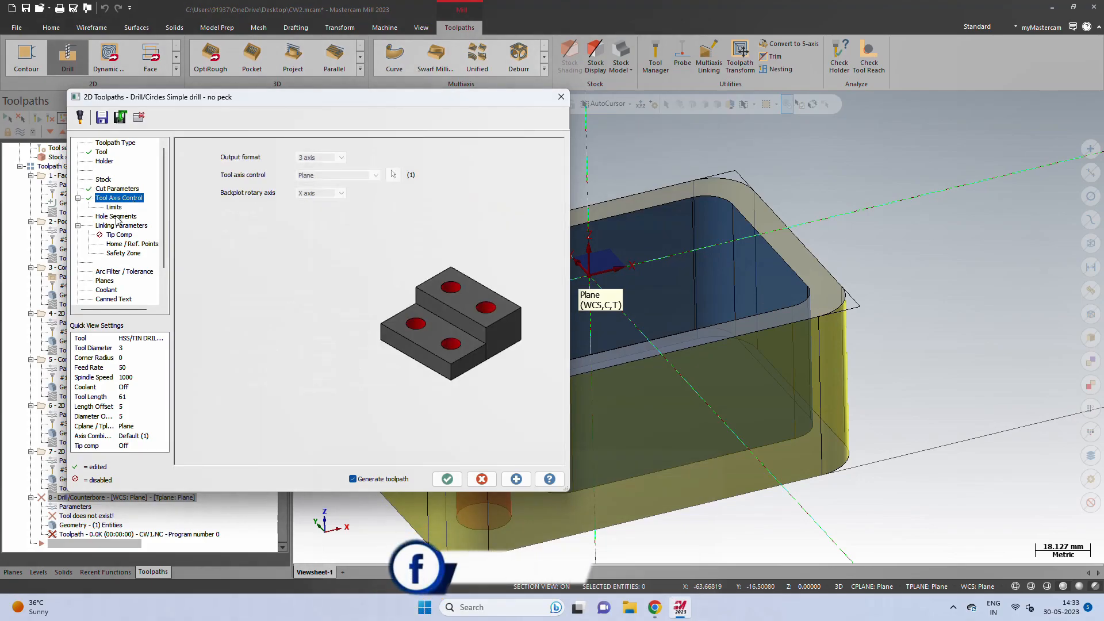
pyautogui.click(119, 217)
pyautogui.click(121, 226)
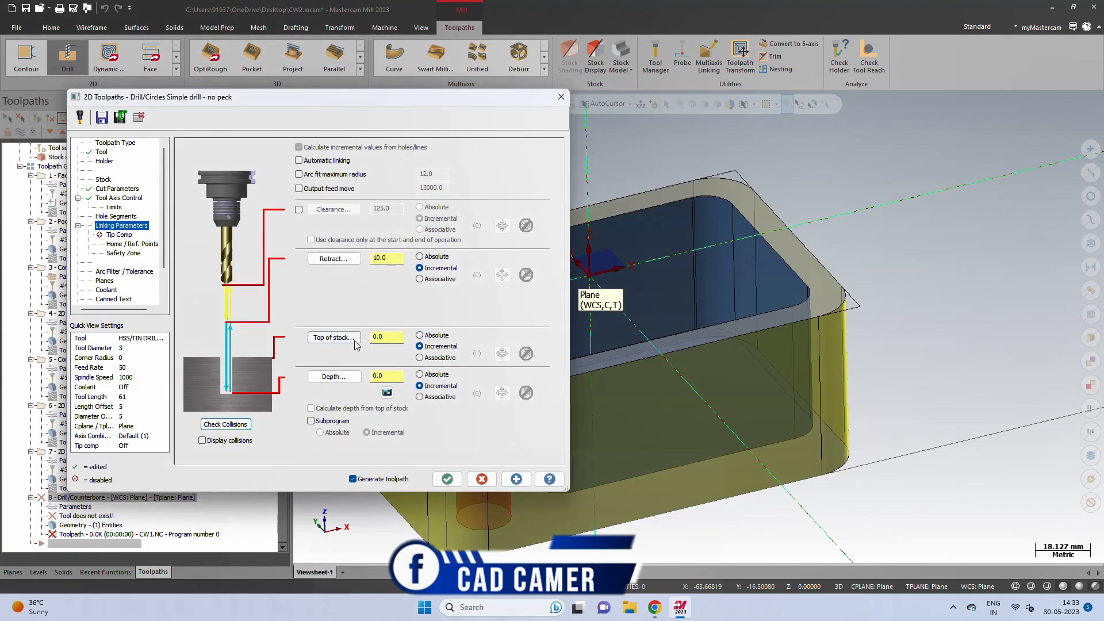
pyautogui.click(333, 377)
pyautogui.click(481, 342)
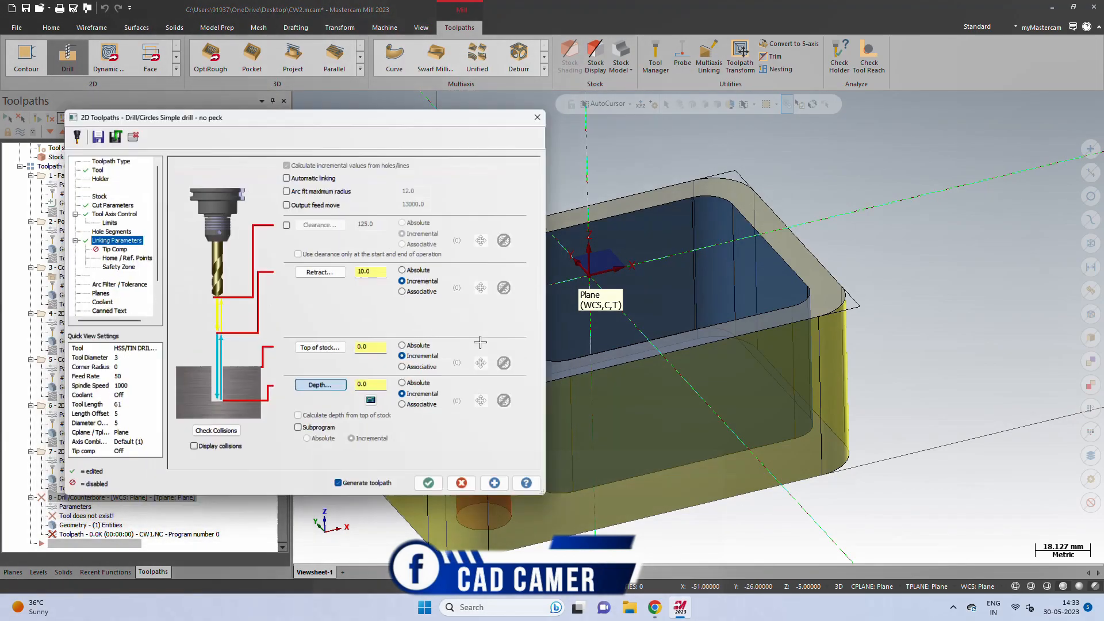
pyautogui.write('-3')
pyautogui.click(419, 375)
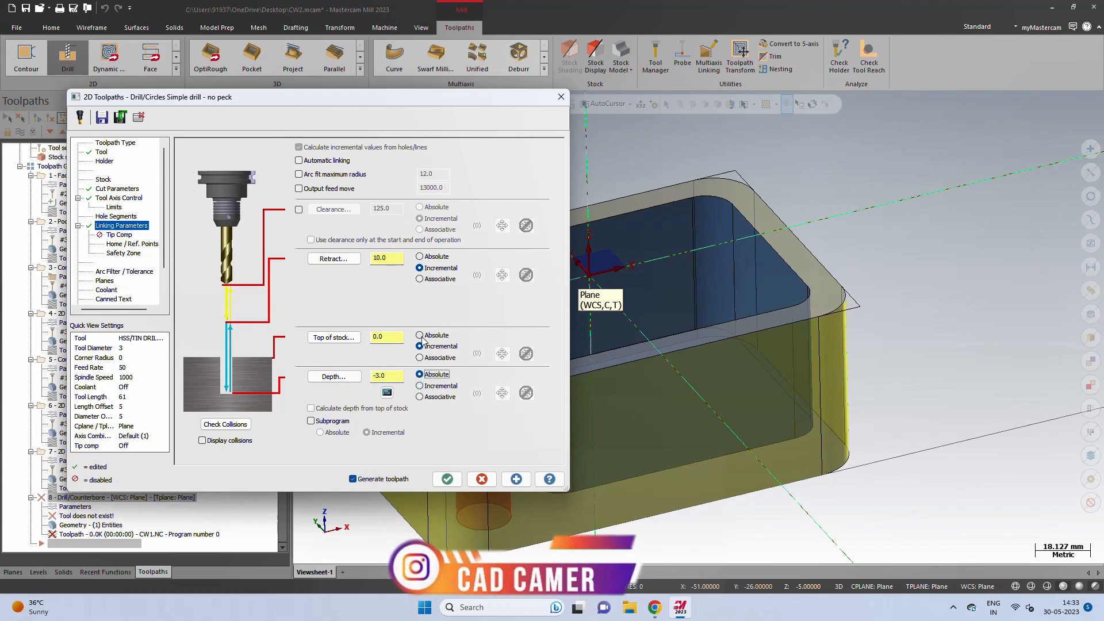
# - Set the top of stock from the hole's centre to -5.0 and the depth to -8.0, both absolute, and generate the toolpath
pyautogui.click(344, 339)
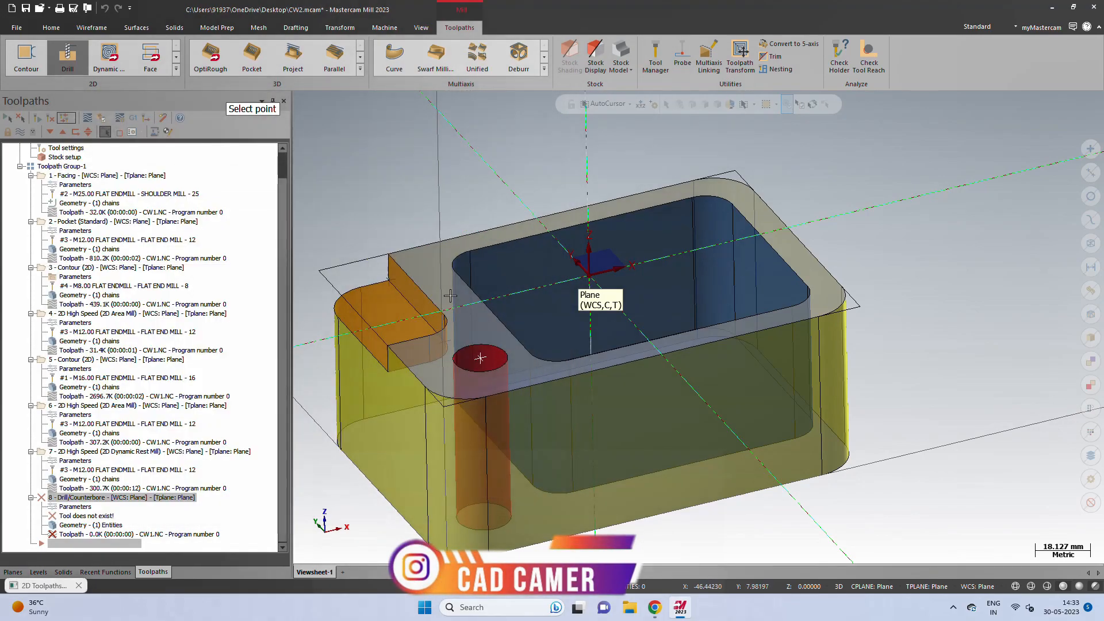
pyautogui.click(475, 358)
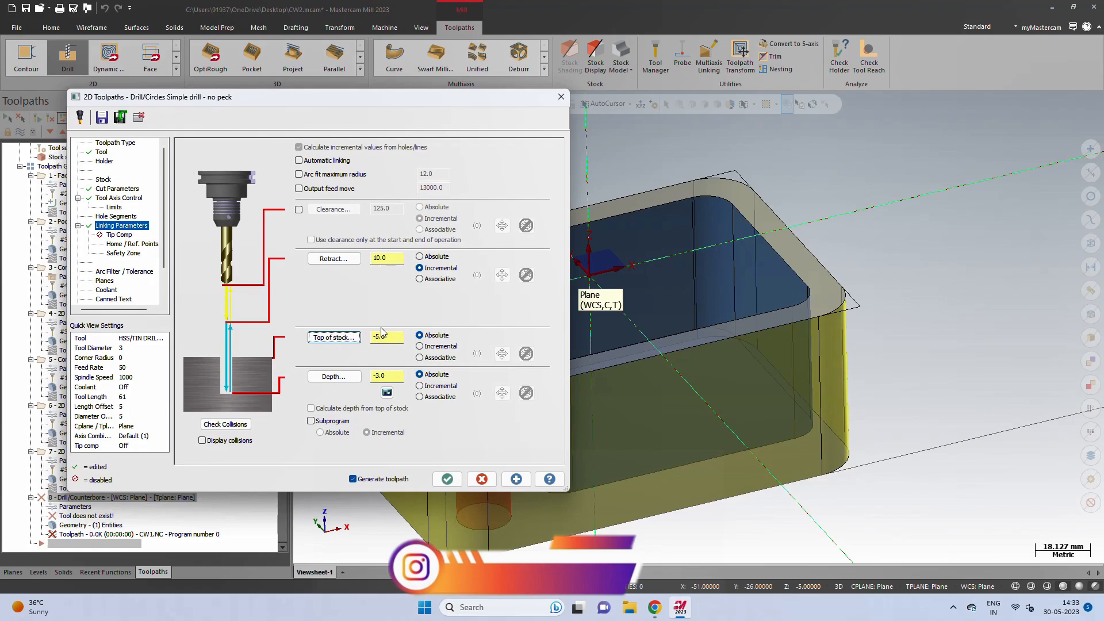
pyautogui.click(334, 376)
pyautogui.click(481, 345)
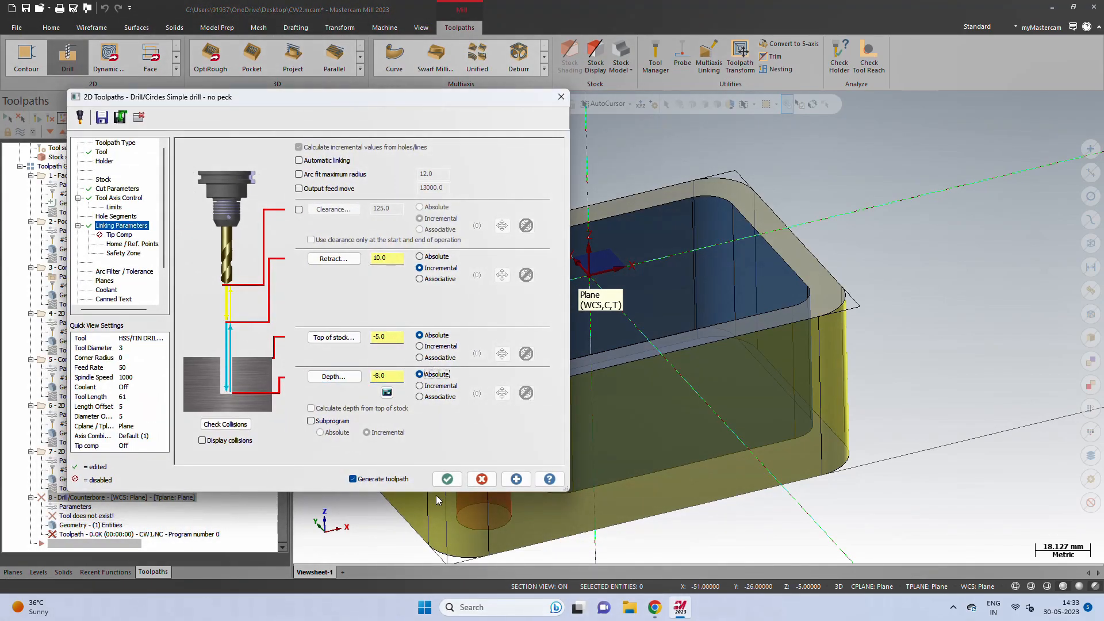
pyautogui.click(446, 478)
# - Backplot the peck drill toolpath and examine the 3 mm drill's motion at the hole, including from the side
pyautogui.scroll(4, 495, 327)
pyautogui.moveTo(495, 327); pyautogui.dragTo(439, 361, button='middle')
pyautogui.scroll(-4, 439, 363)
pyautogui.click(93, 535)
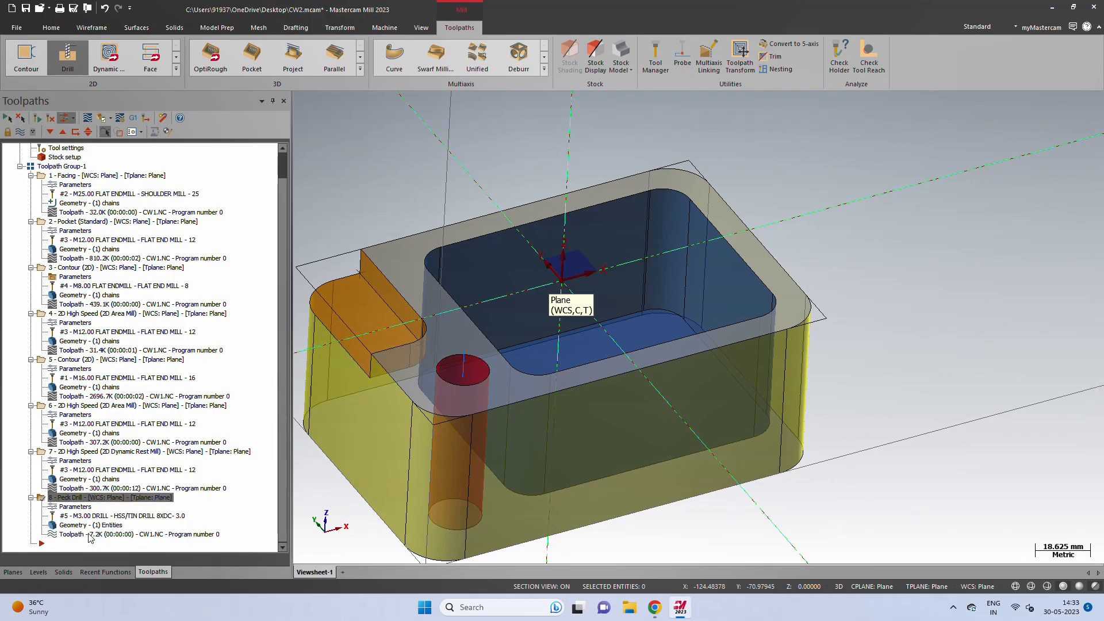
pyautogui.click(301, 99)
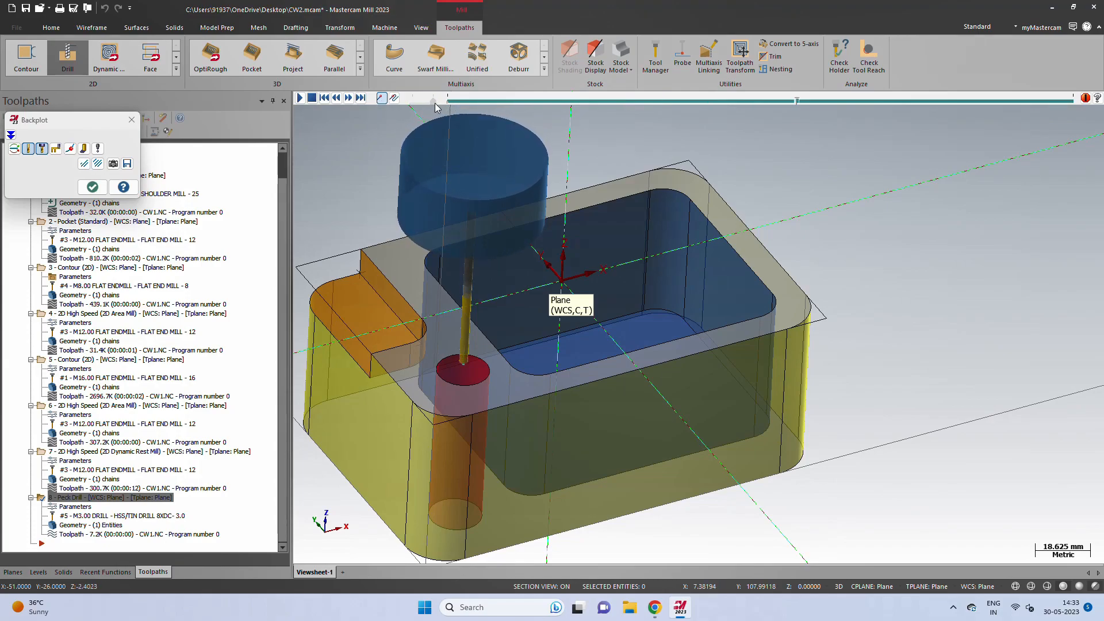
pyautogui.hotkey('alt', '2')
pyautogui.scroll(5, 492, 372)
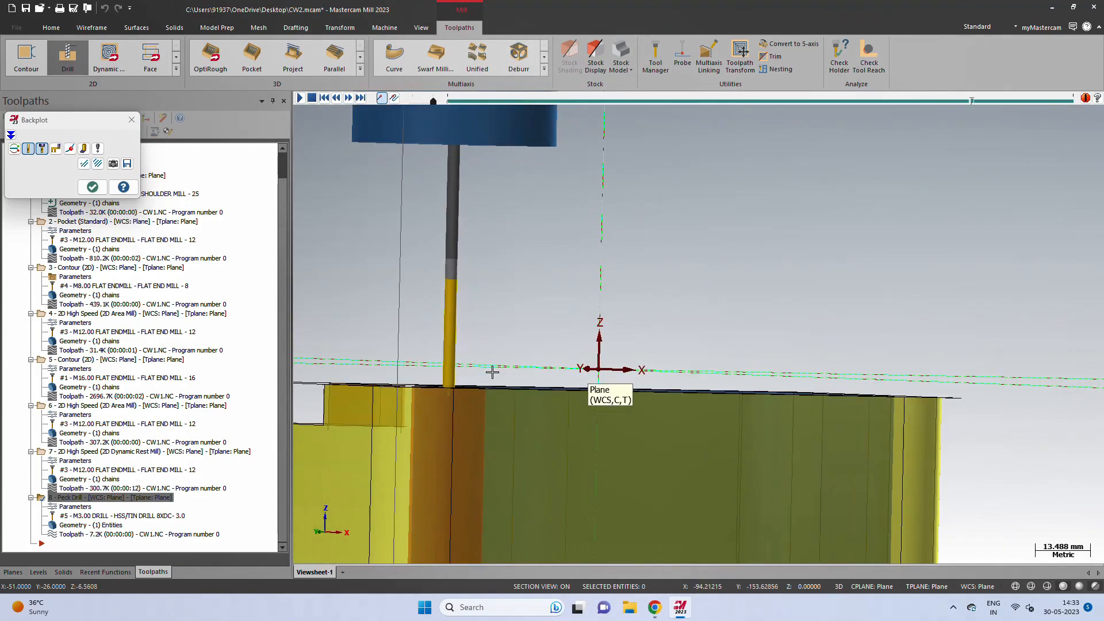
pyautogui.moveTo(492, 332); pyautogui.dragTo(504, 370, button='middle')
pyautogui.scroll(-5, 403, 259)
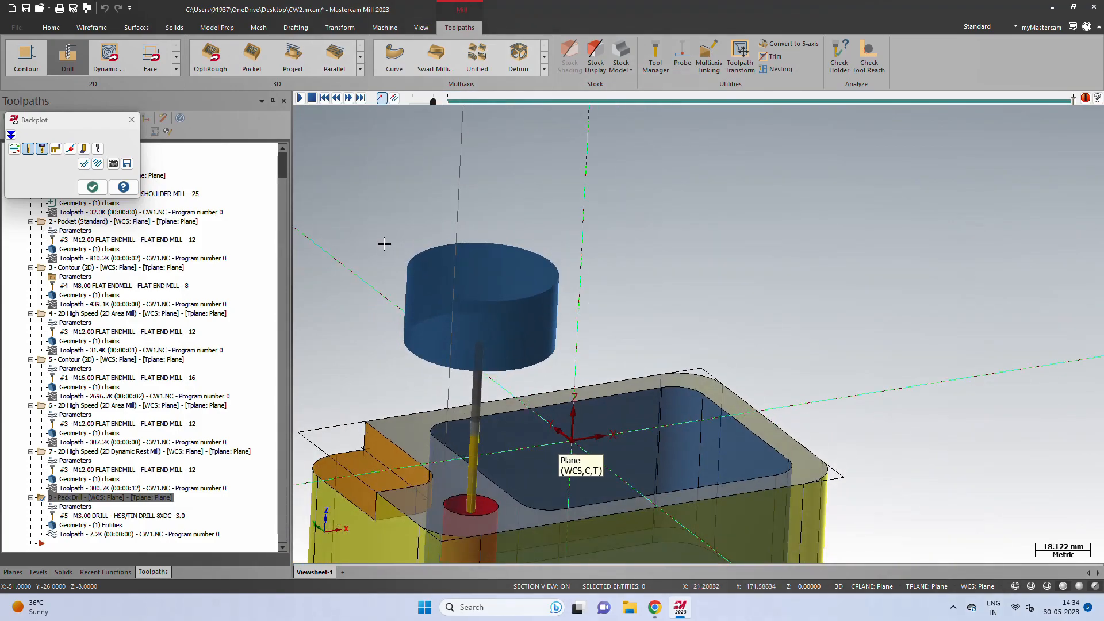
pyautogui.scroll(2, 517, 382)
pyautogui.click(92, 186)
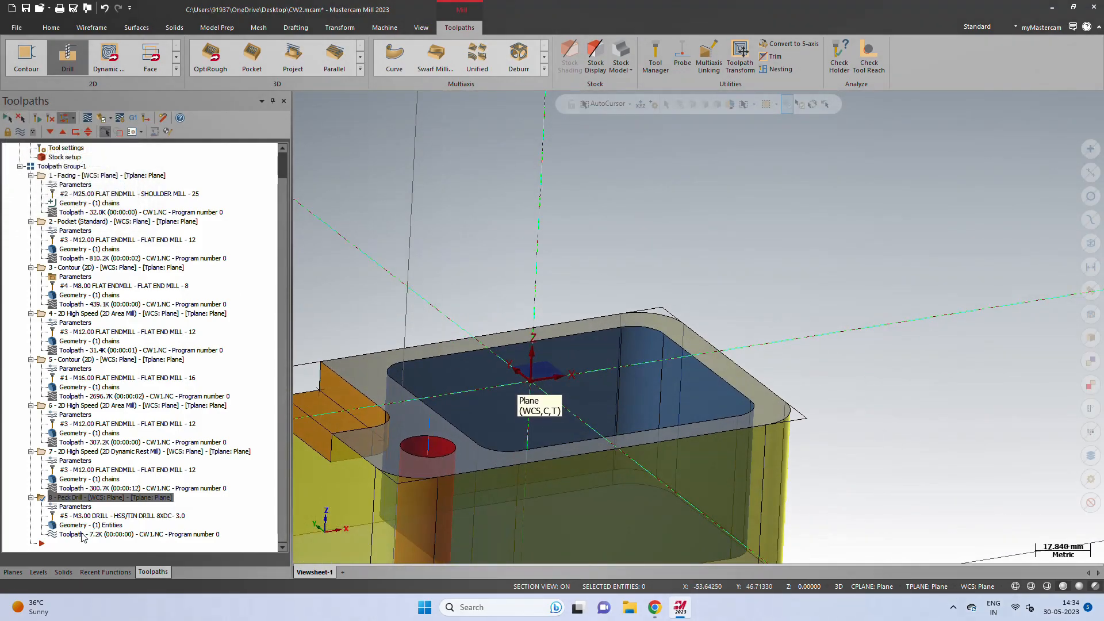
# - Review the linking and safety zone parameters of the 3 mm peck drill operation
pyautogui.click(74, 506)
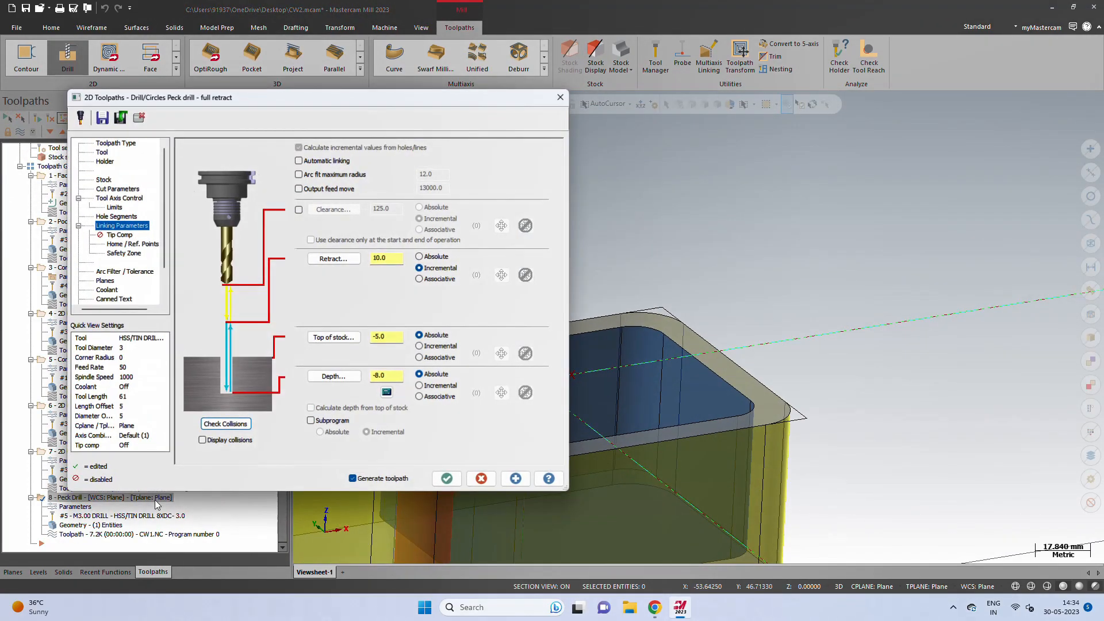
pyautogui.click(123, 253)
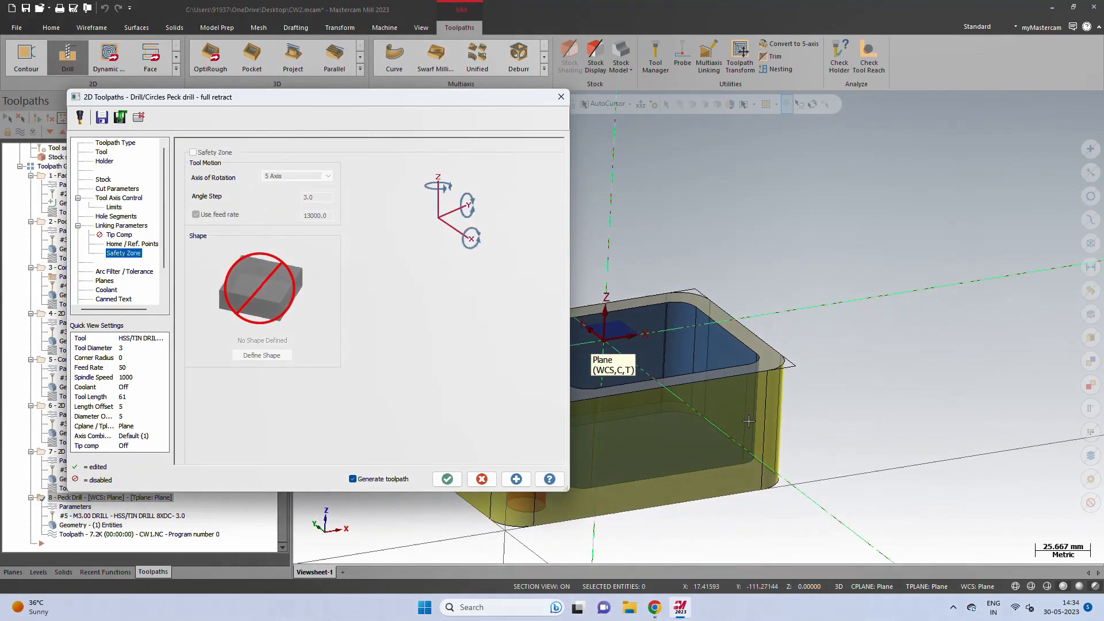
pyautogui.click(453, 479)
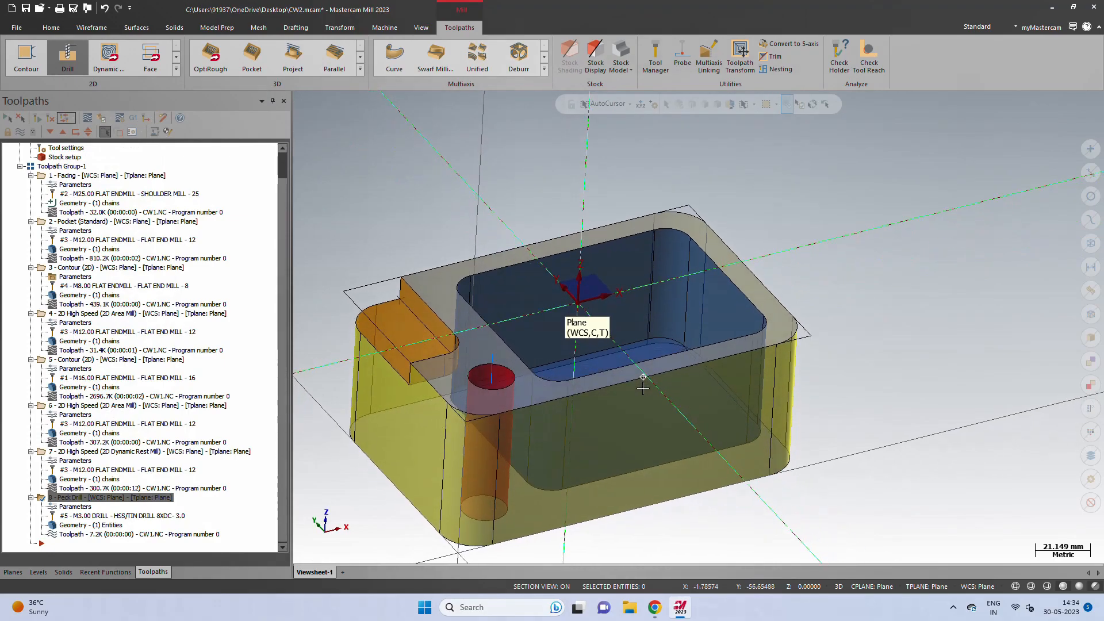
# - Add a new Drill toolpath after the last operation, using the top circular edge of the 18 mm hole
pyautogui.rightClick(75, 544)
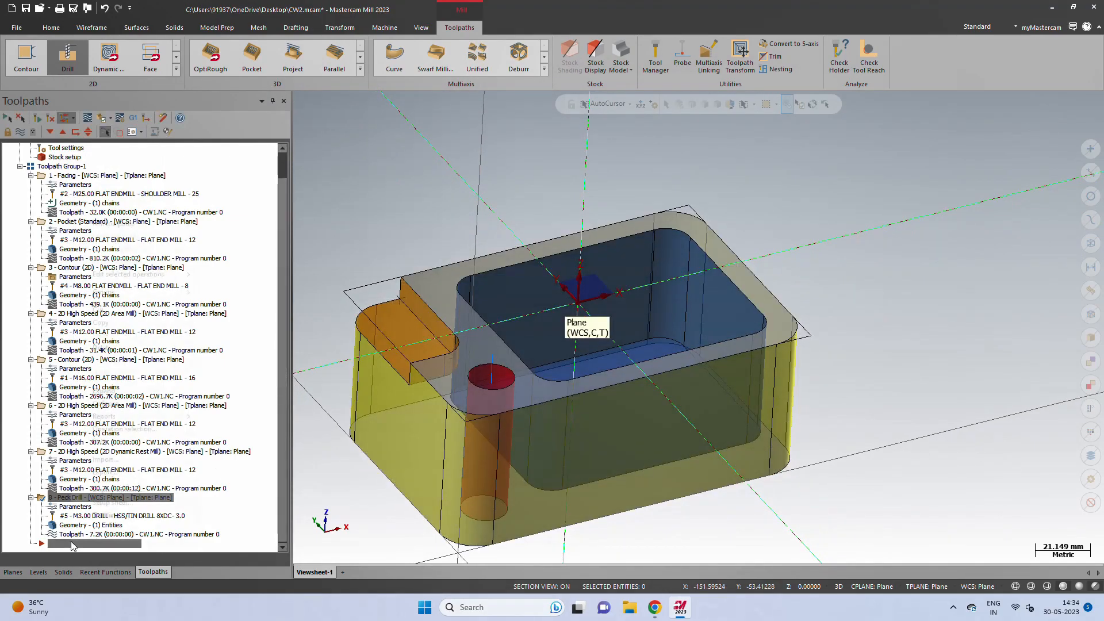
pyautogui.moveTo(144, 229)
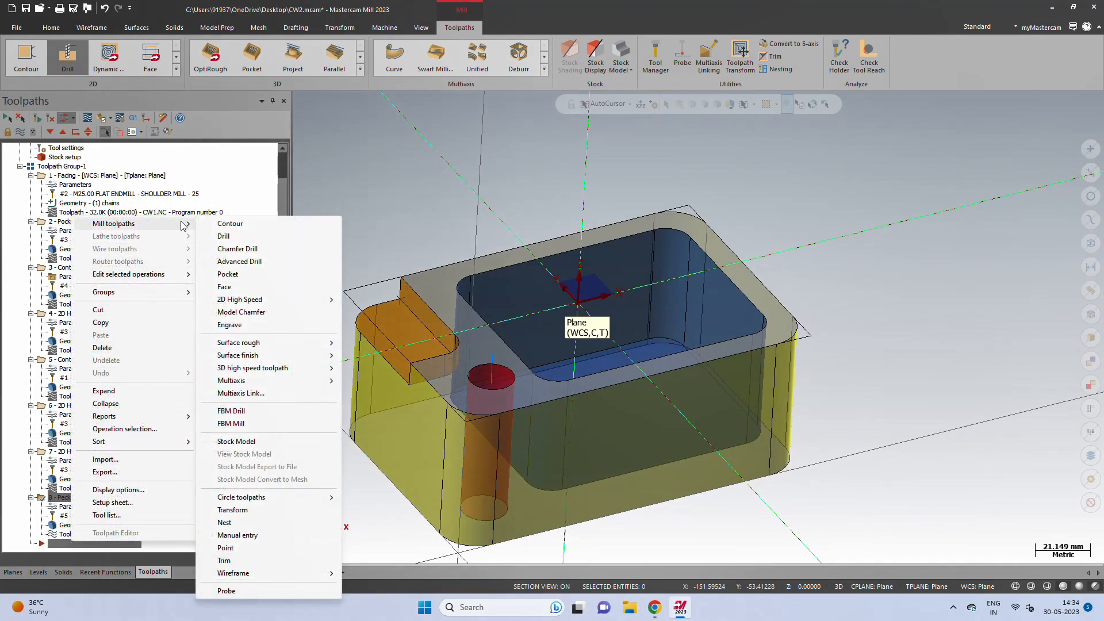
pyautogui.click(224, 236)
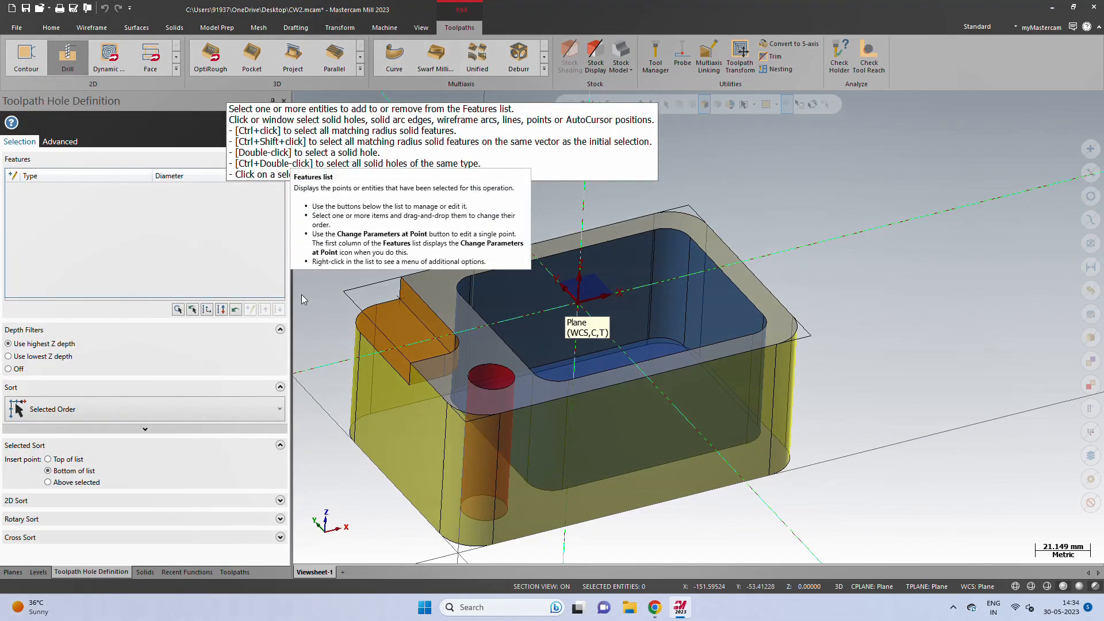
pyautogui.click(499, 363)
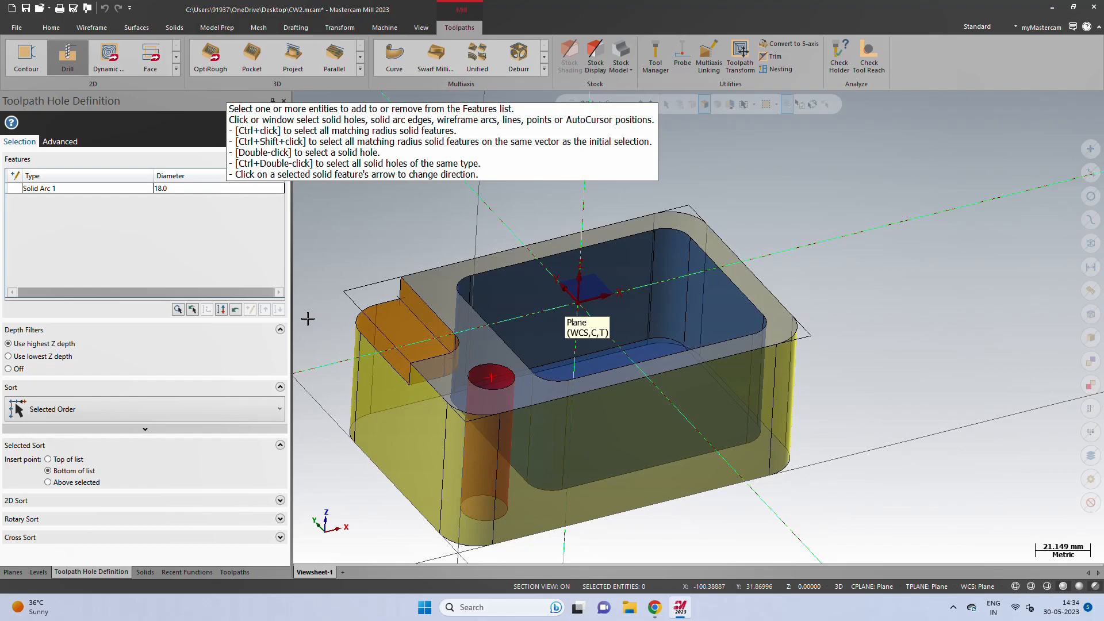
pyautogui.press('Return')
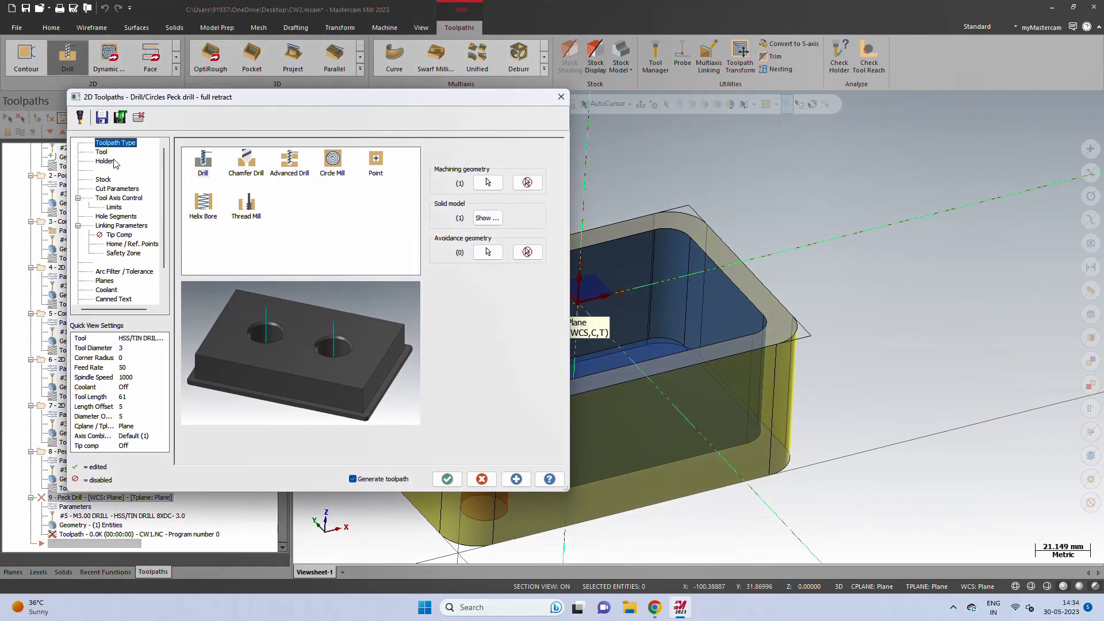
# - Choose the HSS/TIN DRILL 8xDc 6.0 from the tool library for the new drill operation
pyautogui.click(102, 152)
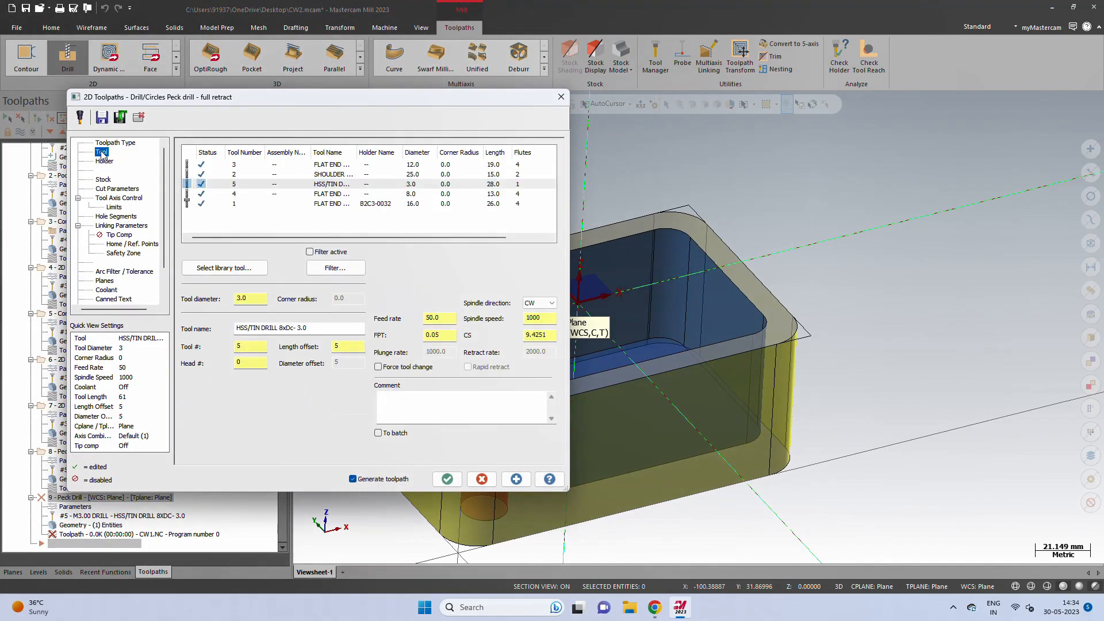
pyautogui.click(248, 274)
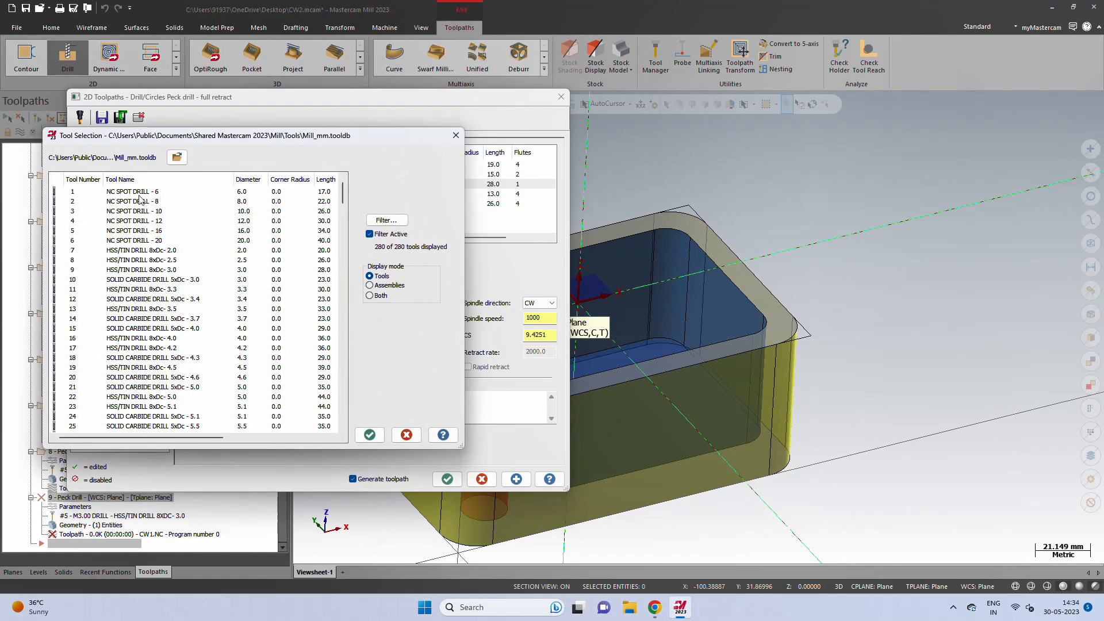
pyautogui.scroll(-5, 131, 312)
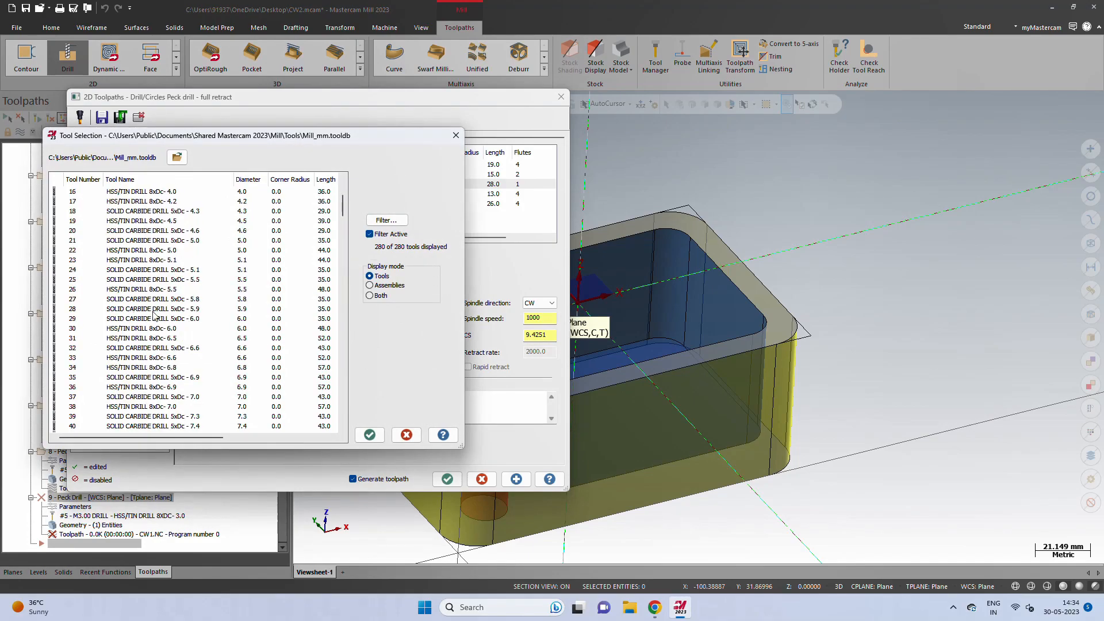
pyautogui.click(143, 322)
pyautogui.click(142, 326)
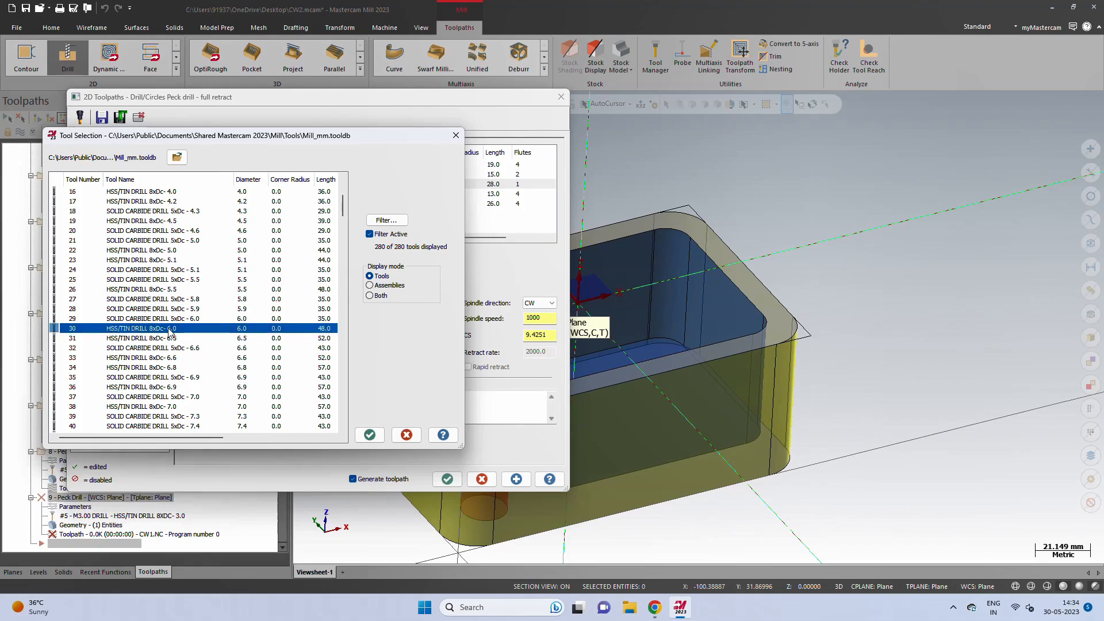
pyautogui.click(382, 437)
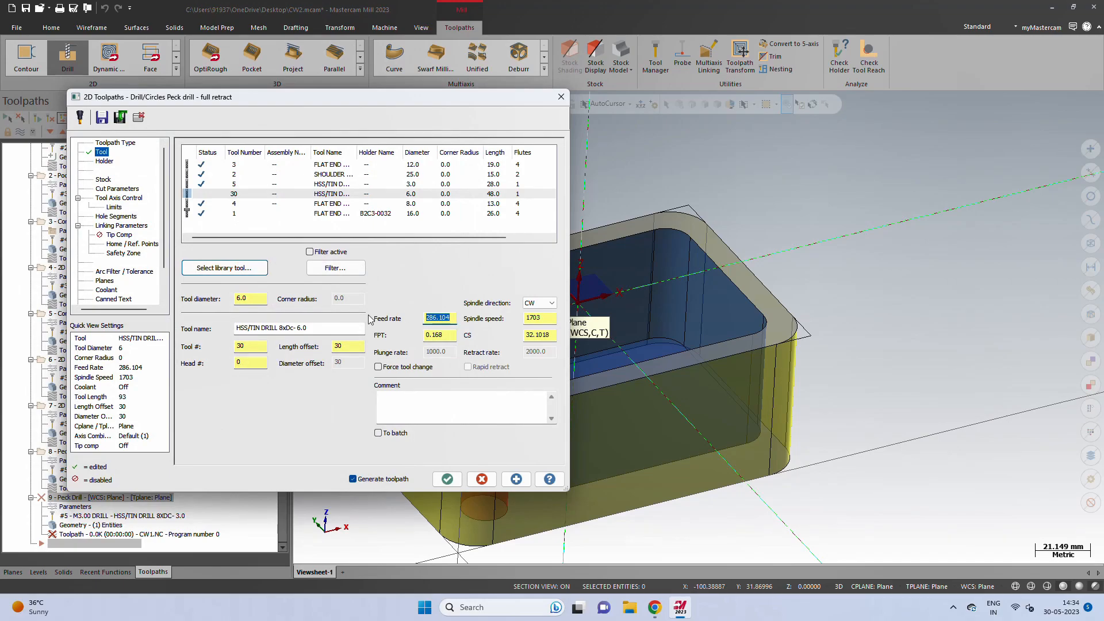
# - Set the 6 mm drill's feed rate to 50 and its spindle speed to 1000
pyautogui.press('Tab')
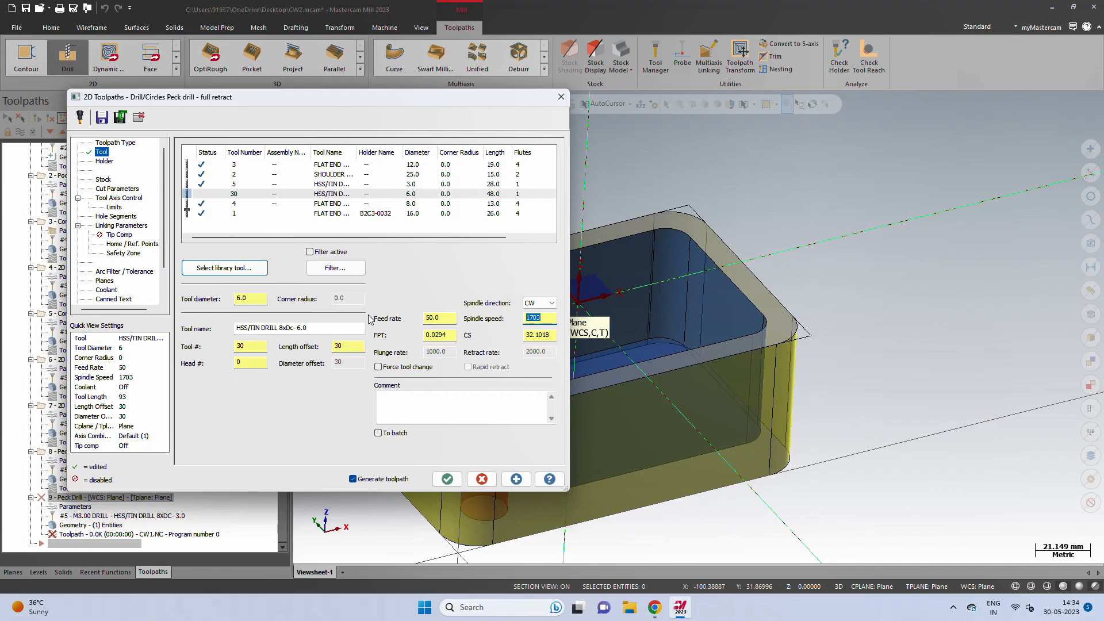
pyautogui.write('1000')
pyautogui.press('Tab')
# - Select Peck Drill as the cycle in the 6 mm drill operation's cut parameters
pyautogui.click(108, 189)
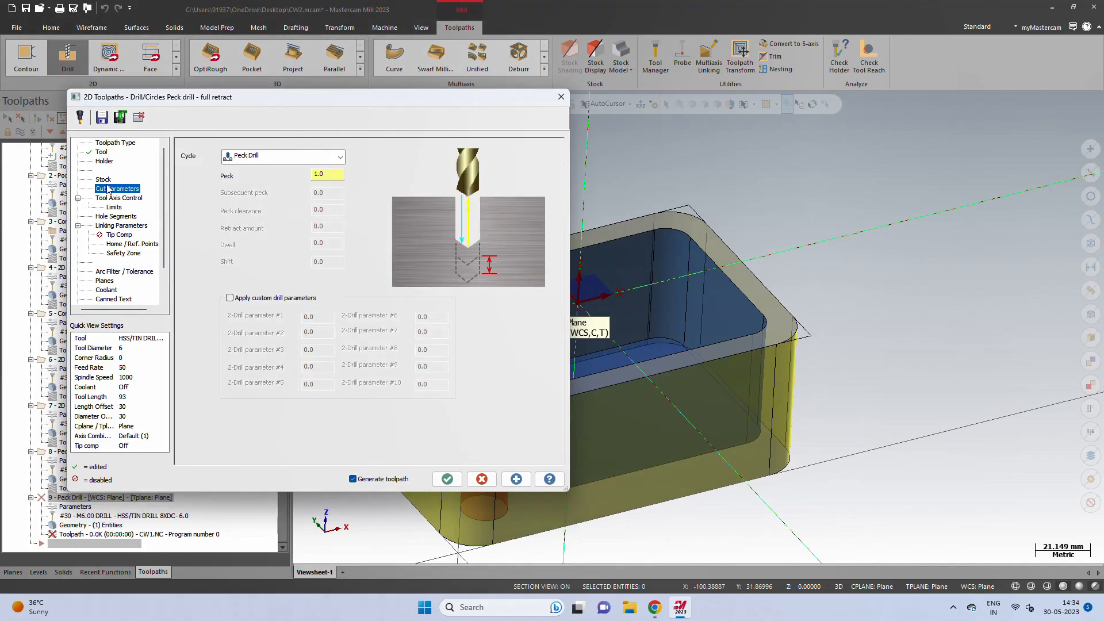
pyautogui.click(249, 160)
pyautogui.click(253, 179)
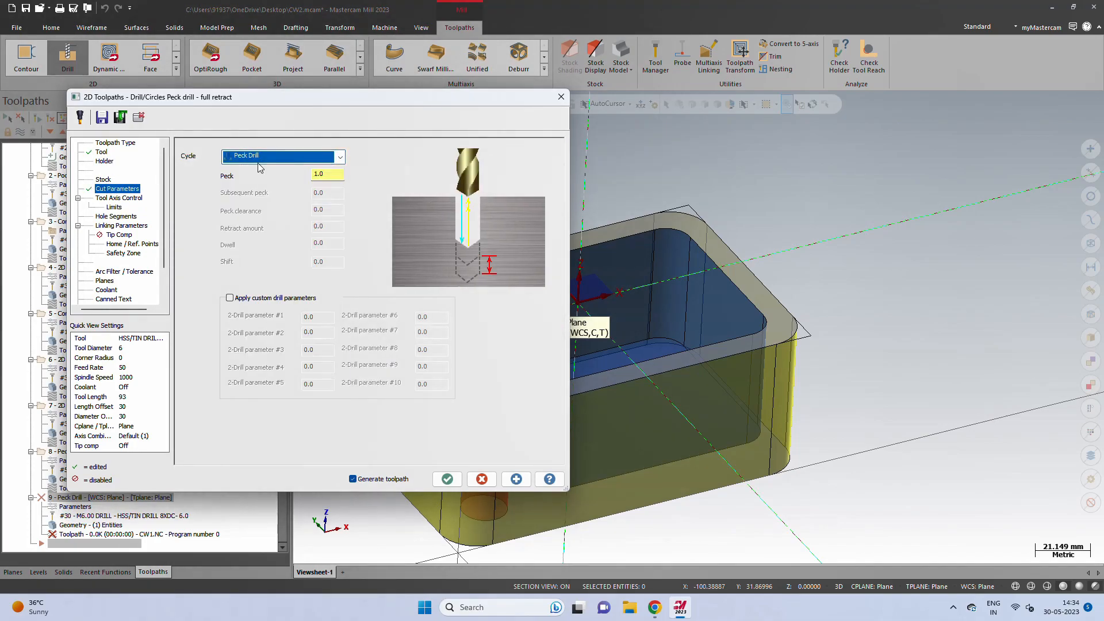
# - Define the 6 mm drill's linking parameters from the hole's bottom edge for depth -65 and its top edge for top of stock -5
pyautogui.click(131, 225)
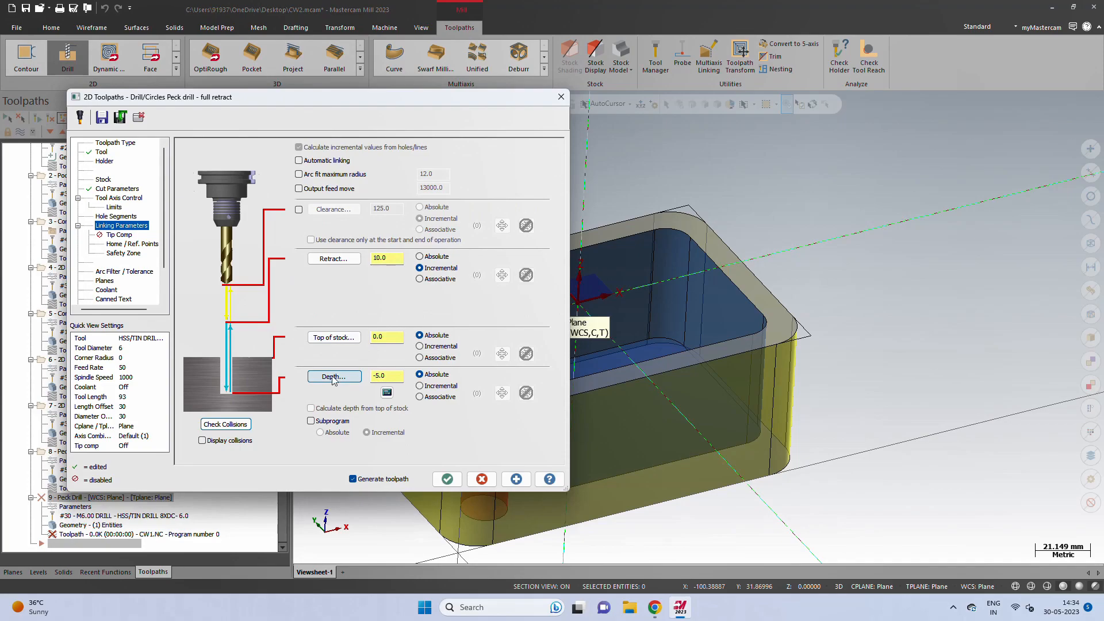
pyautogui.click(334, 380)
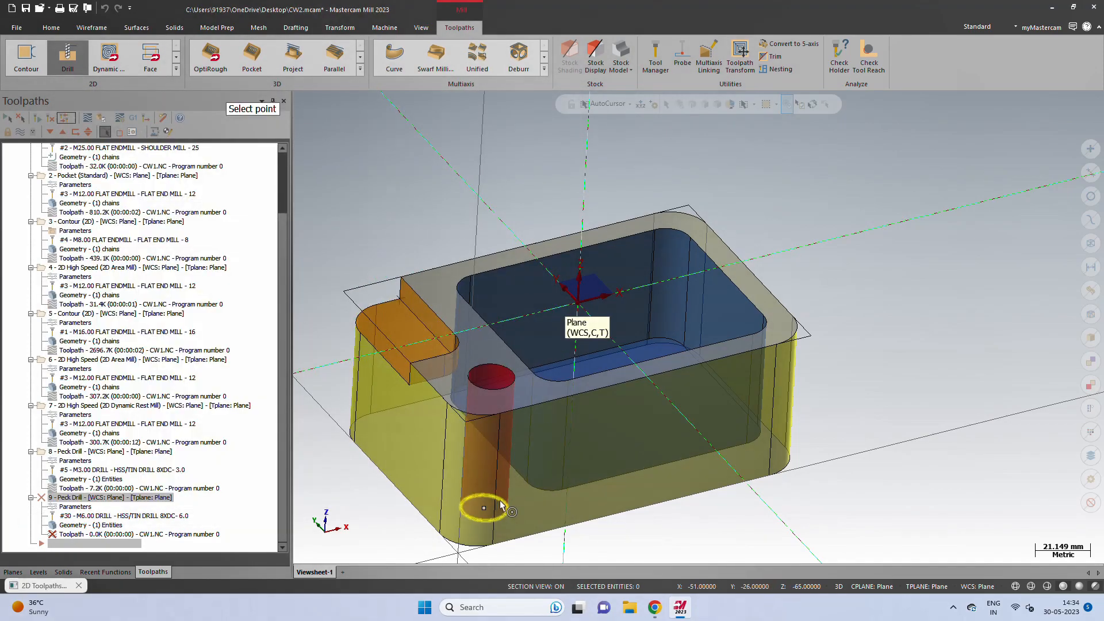
pyautogui.click(462, 500)
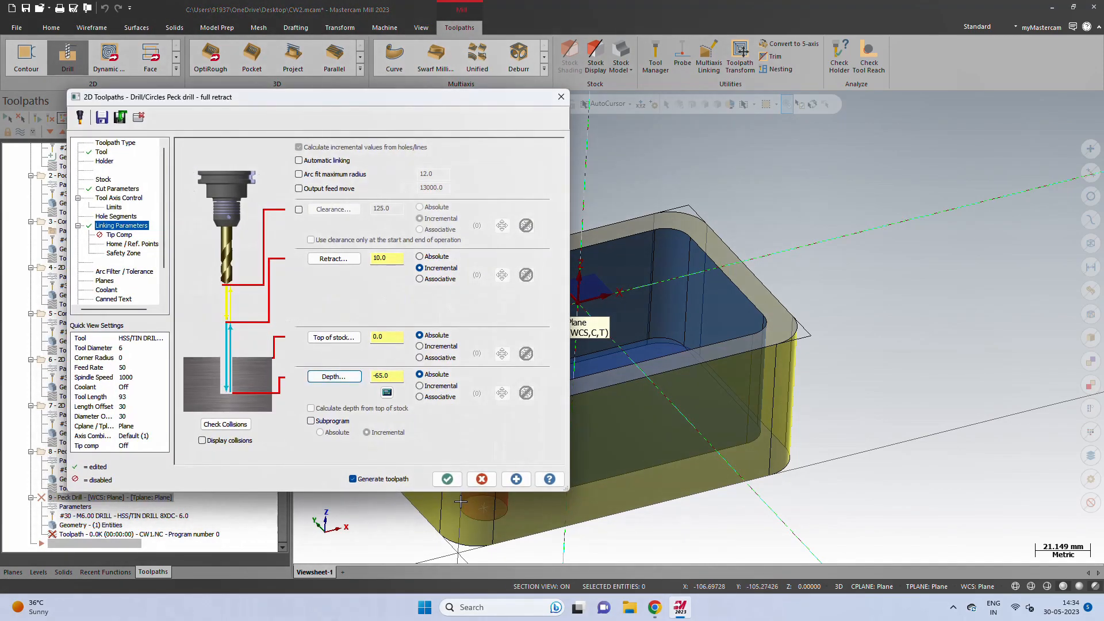
pyautogui.click(342, 339)
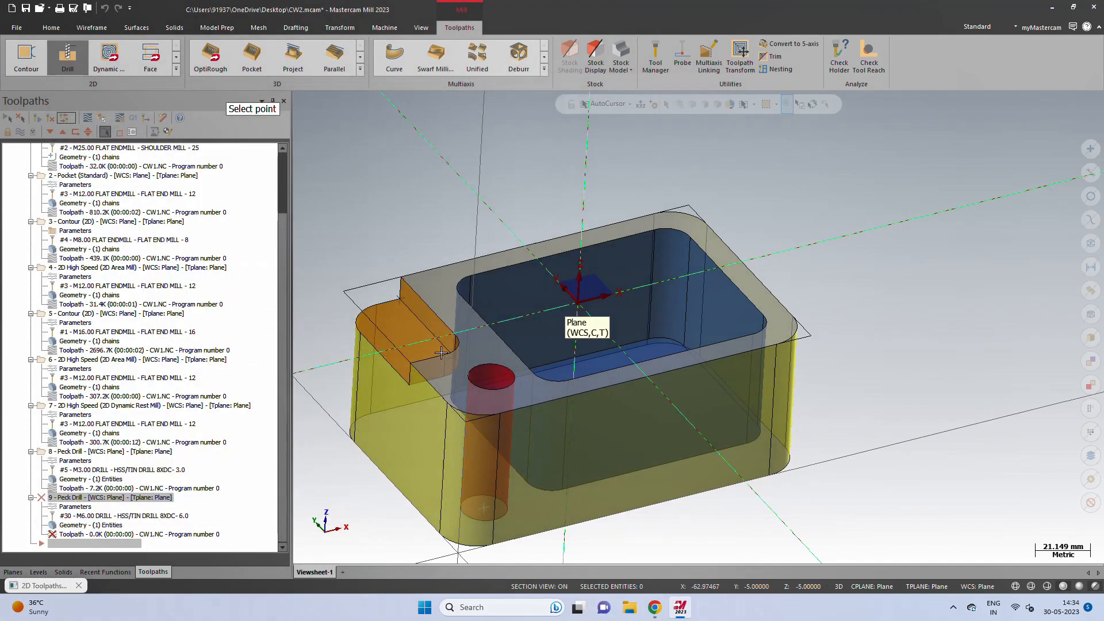
pyautogui.click(491, 378)
pyautogui.click(447, 480)
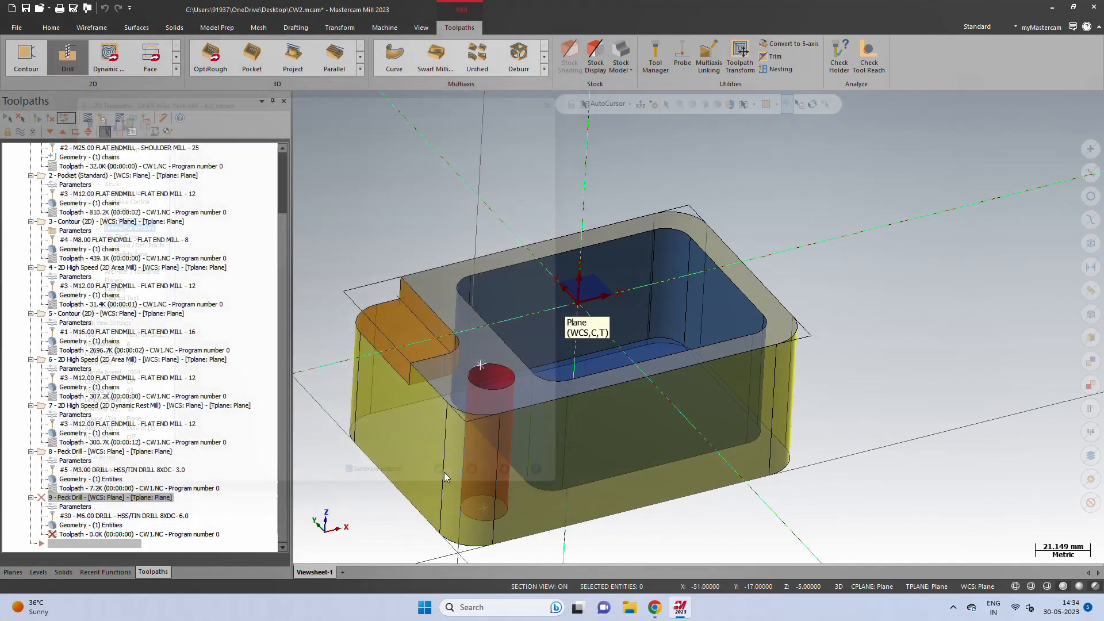
# - Set the 6 mm peck drill operation's absolute depth to -68 and regenerate its toolpath
pyautogui.moveTo(437, 433); pyautogui.dragTo(418, 391, button='middle')
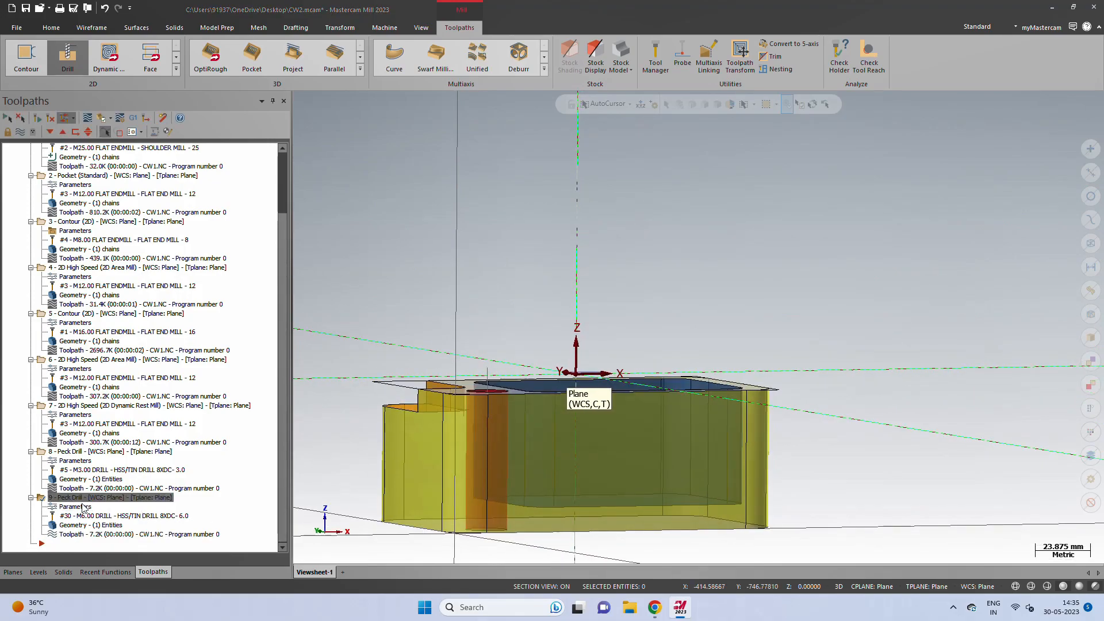
pyautogui.click(75, 506)
pyautogui.doubleClick(386, 376)
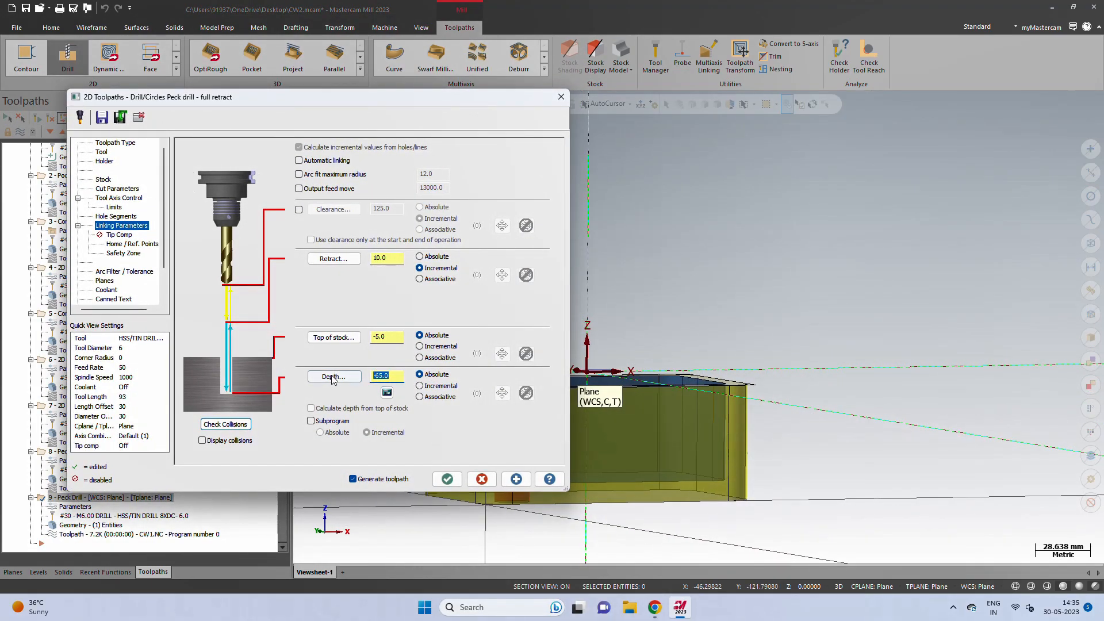
pyautogui.write('-')
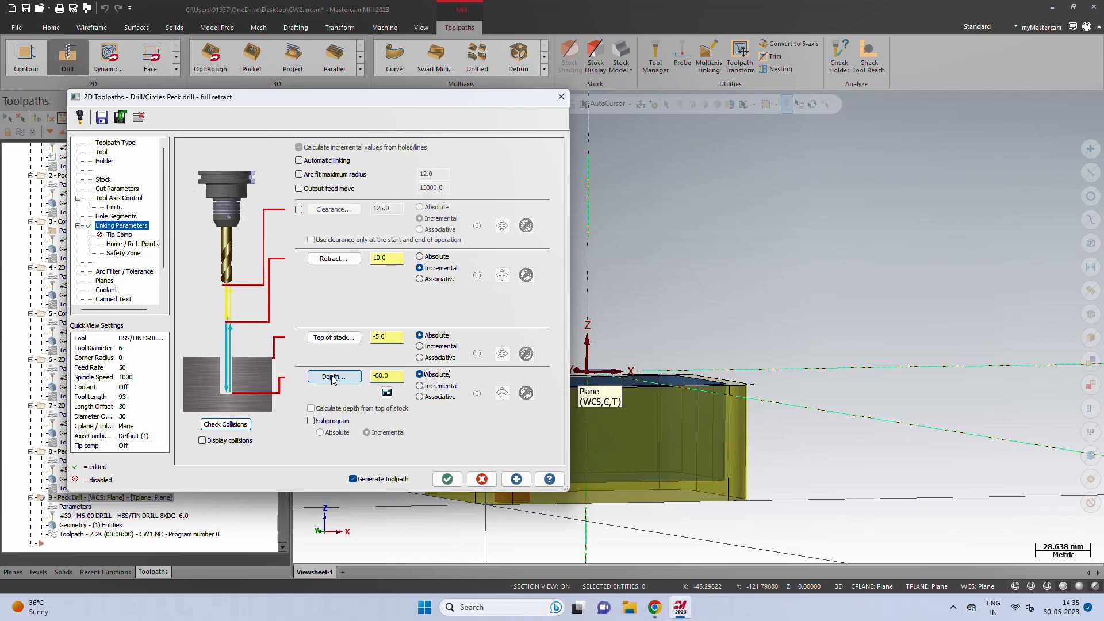
pyautogui.click(446, 479)
# - Copy the 6 mm peck drill operation after the last operation in the toolpath list
pyautogui.scroll(5, 512, 496)
pyautogui.moveTo(512, 495); pyautogui.dragTo(515, 520, button='middle')
pyautogui.scroll(-2, 506, 506)
pyautogui.scroll(-5, 427, 299)
pyautogui.moveTo(460, 270); pyautogui.dragTo(485, 302, button='middle')
pyautogui.scroll(-2, 486, 311)
pyautogui.scroll(-1, 133, 457)
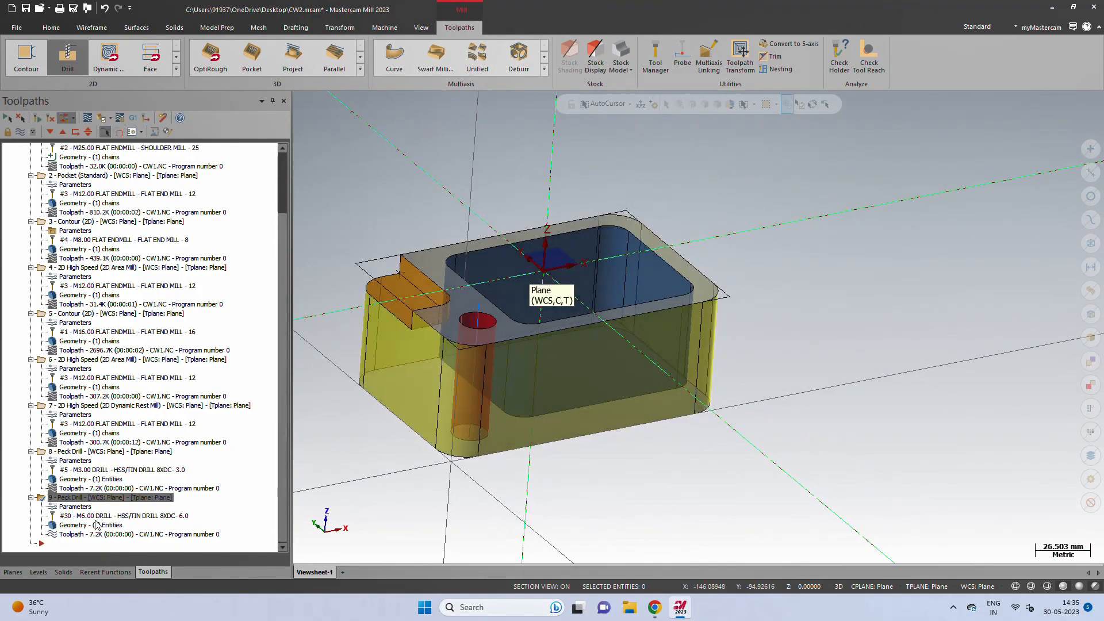
pyautogui.rightClick(80, 543)
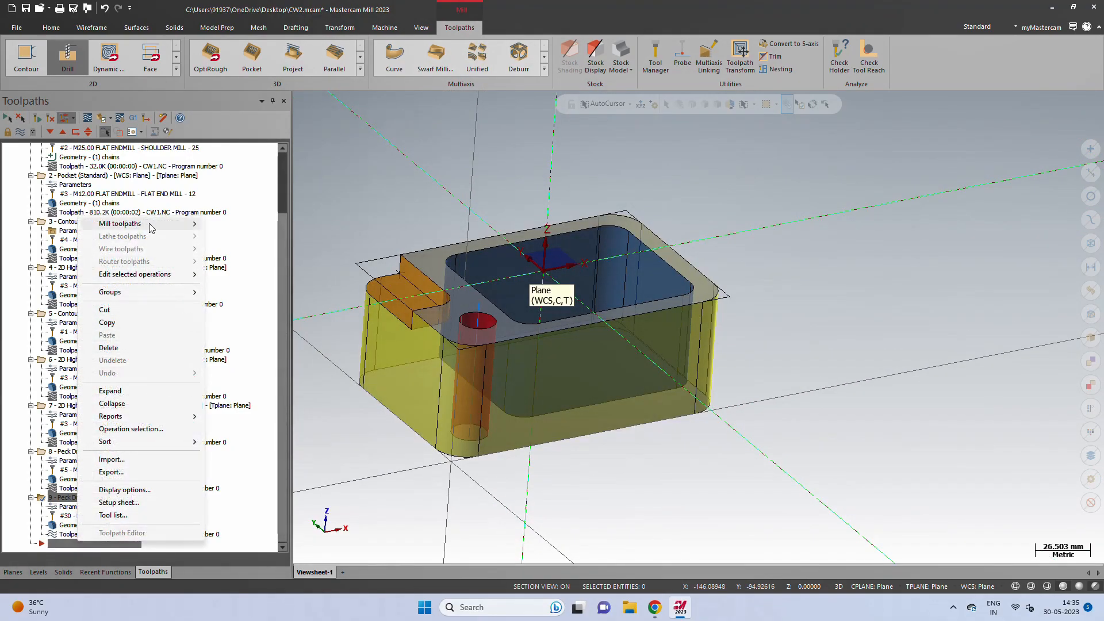
pyautogui.moveTo(152, 226)
pyautogui.click(56, 544)
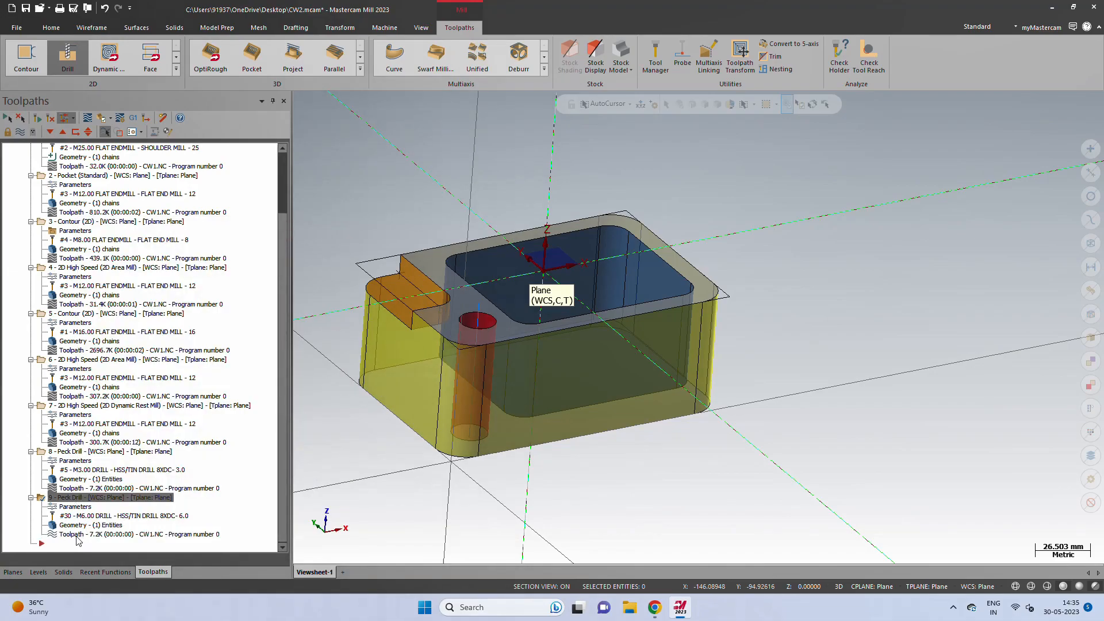
pyautogui.moveTo(90, 545); pyautogui.dragTo(90, 545, button='right')
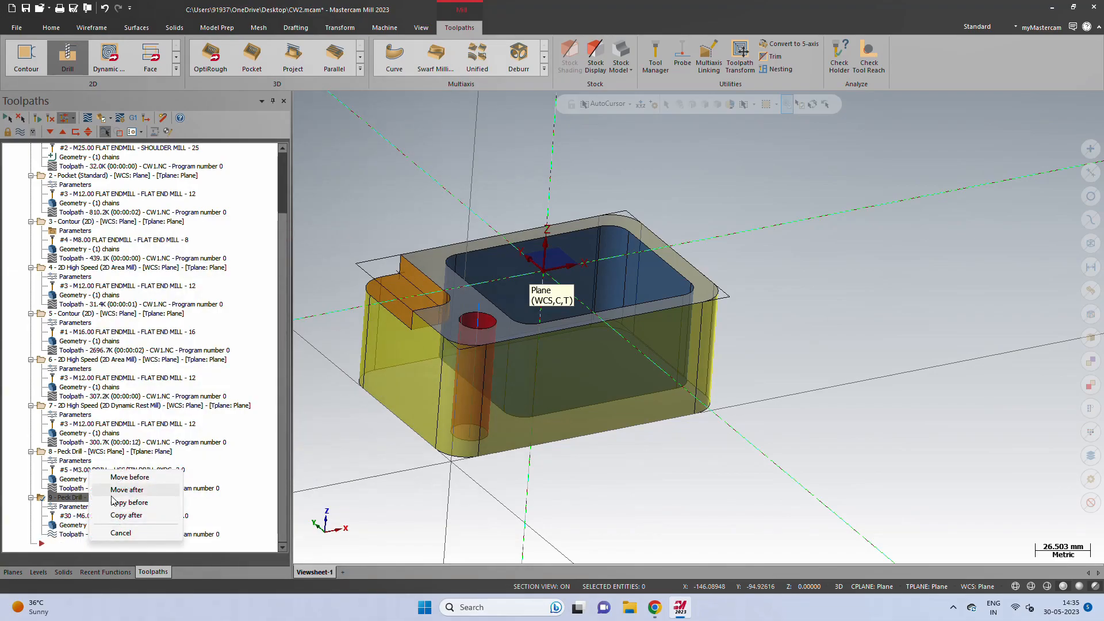
pyautogui.click(124, 515)
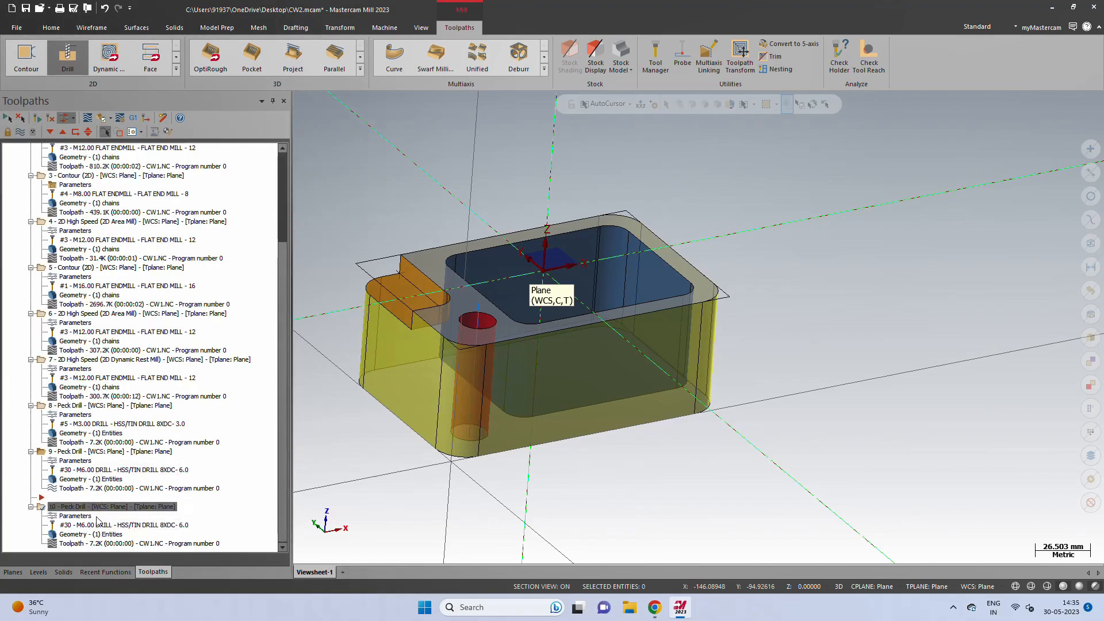
# - Make one more copy of the 6 mm peck drill operation and delete that surplus copy
pyautogui.moveTo(59, 459); pyautogui.dragTo(60, 451, button='right')
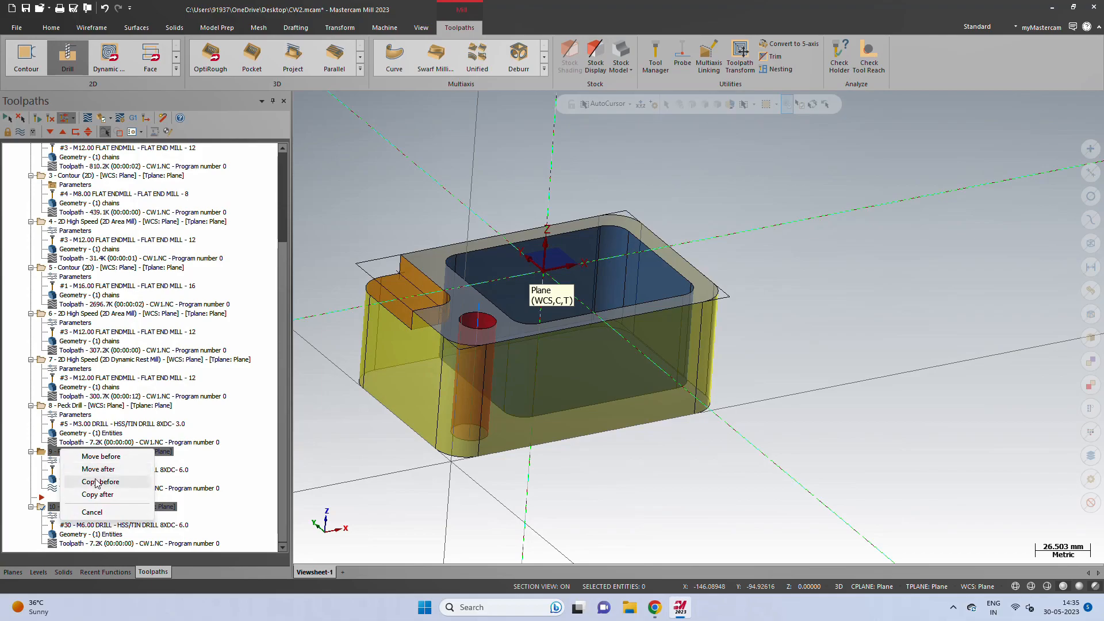
pyautogui.click(97, 495)
pyautogui.moveTo(40, 453)
pyautogui.mouseDown(button='right')
pyautogui.moveTo(78, 488)
pyautogui.moveTo(70, 506)
pyautogui.mouseUp(button='right')
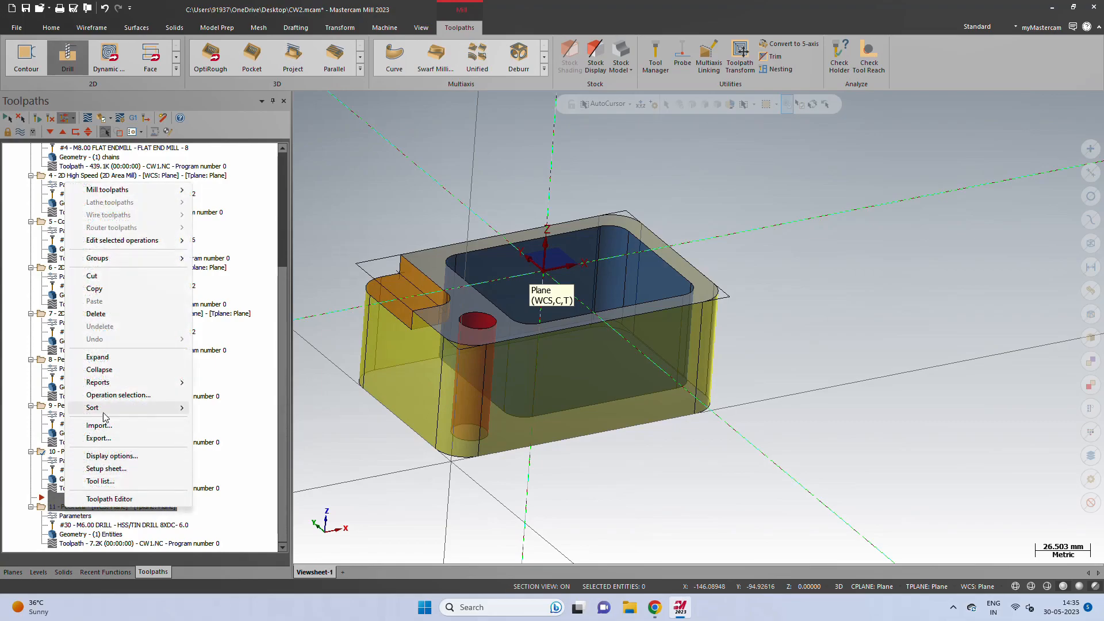
pyautogui.click(95, 313)
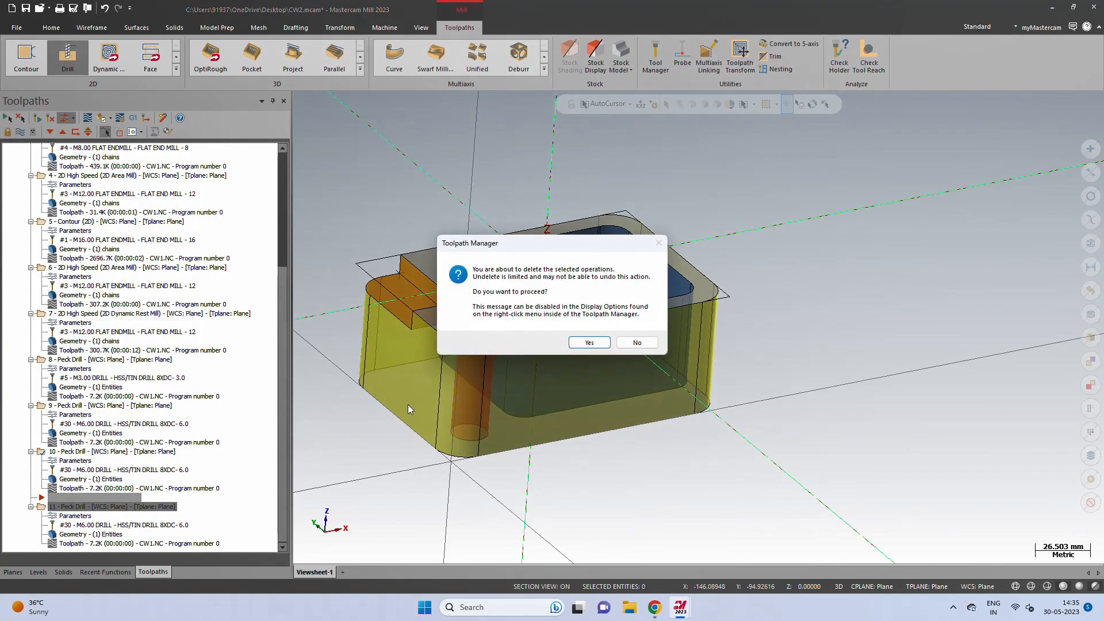
pyautogui.click(588, 343)
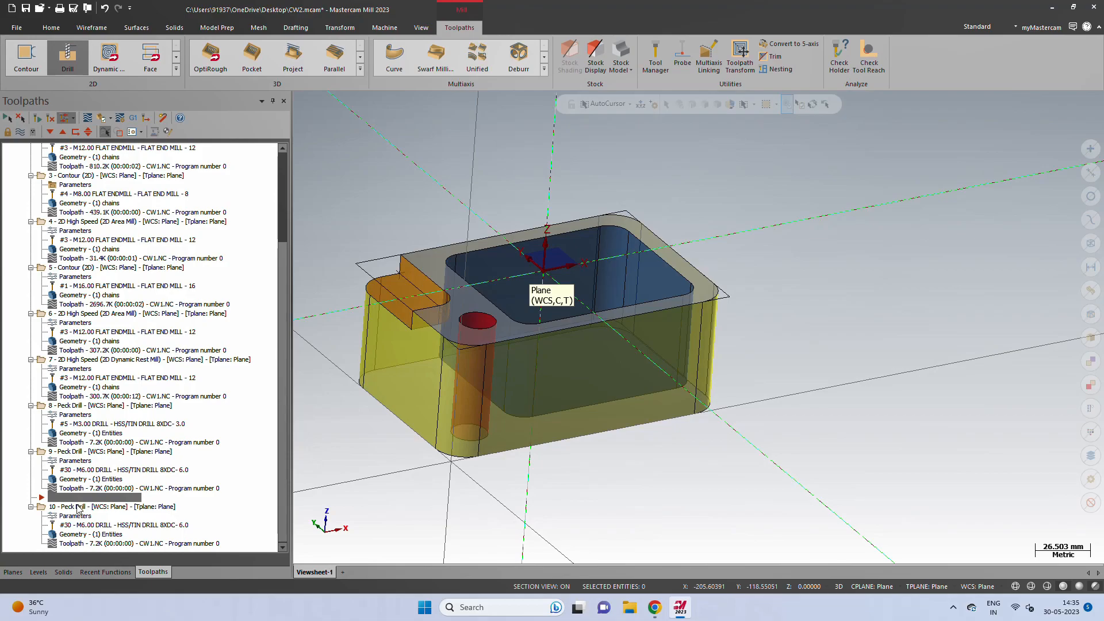
# - Place the insertion point below the copied drill operation and change its tool to the library's SOLID CARBIDE DRILL 5xDc - 15.0
pyautogui.moveTo(44, 495); pyautogui.dragTo(58, 530)
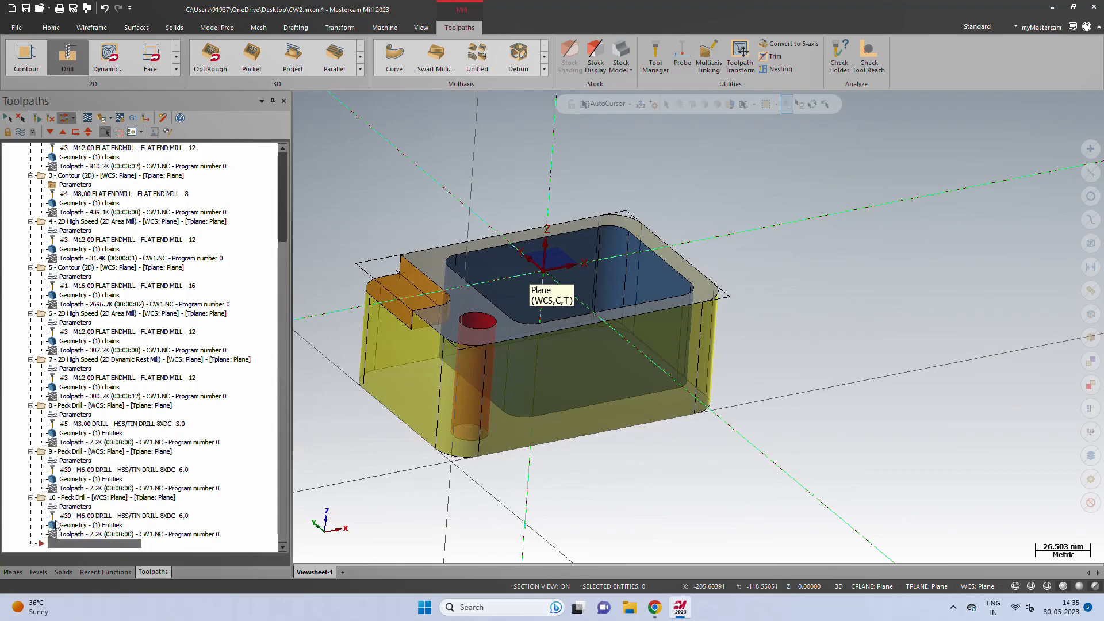
pyautogui.click(61, 508)
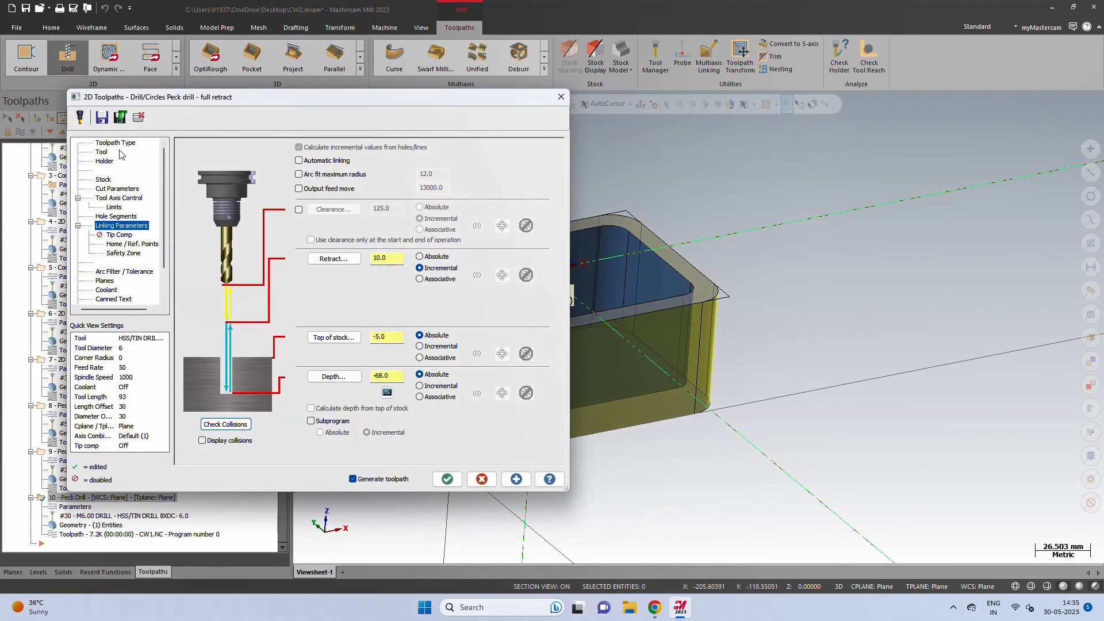
pyautogui.click(103, 151)
pyautogui.scroll(4, 640, 334)
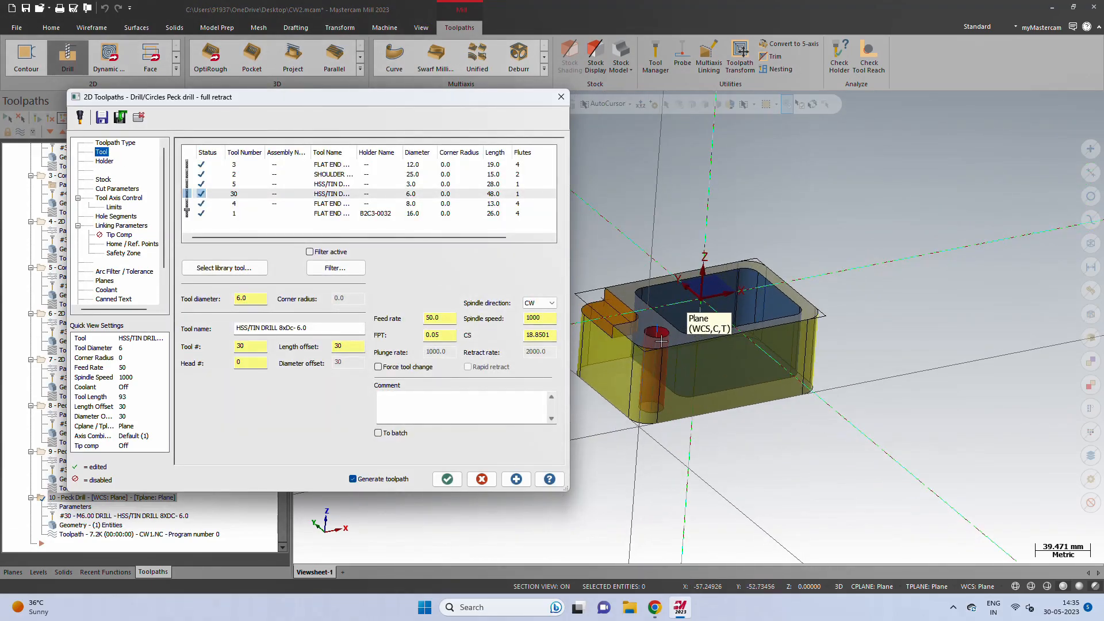
pyautogui.scroll(1, 640, 334)
pyautogui.click(224, 267)
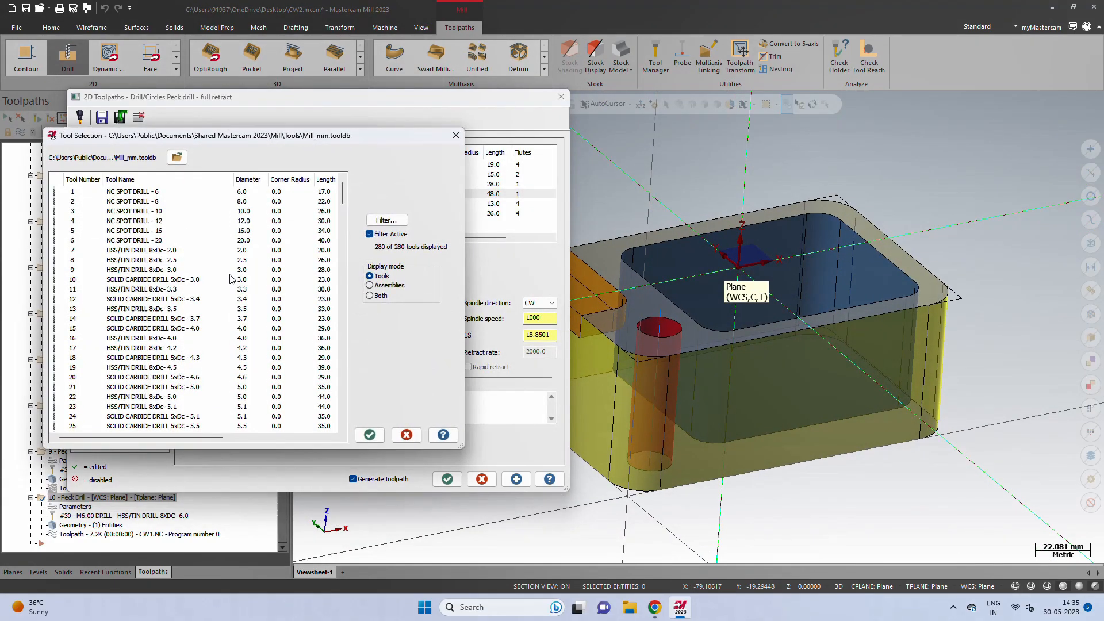
pyautogui.scroll(-20, 152, 350)
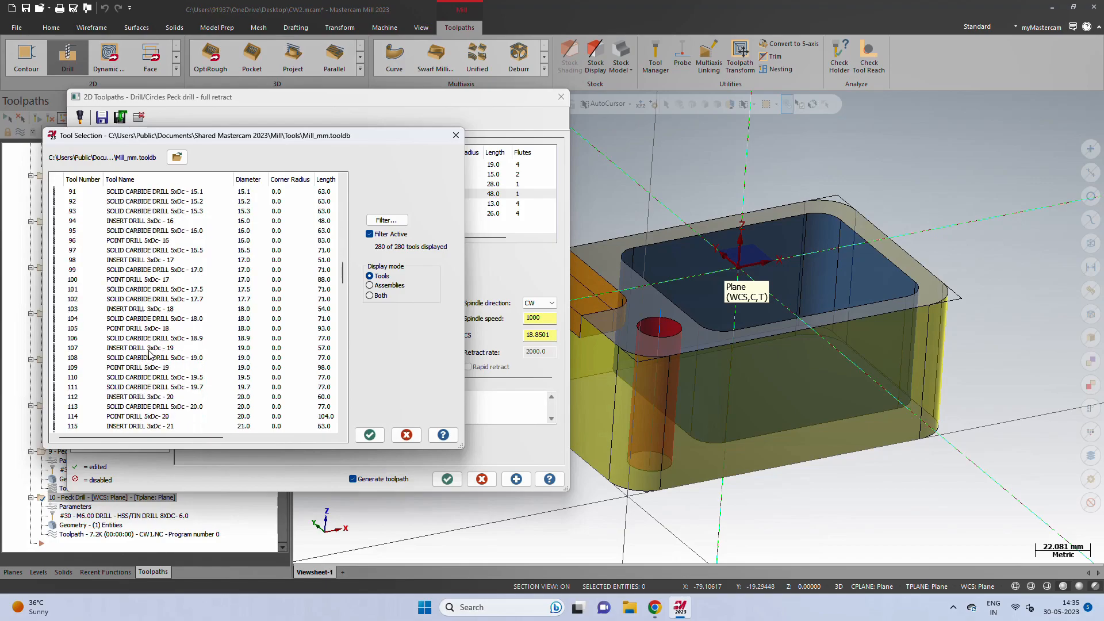
pyautogui.click(157, 260)
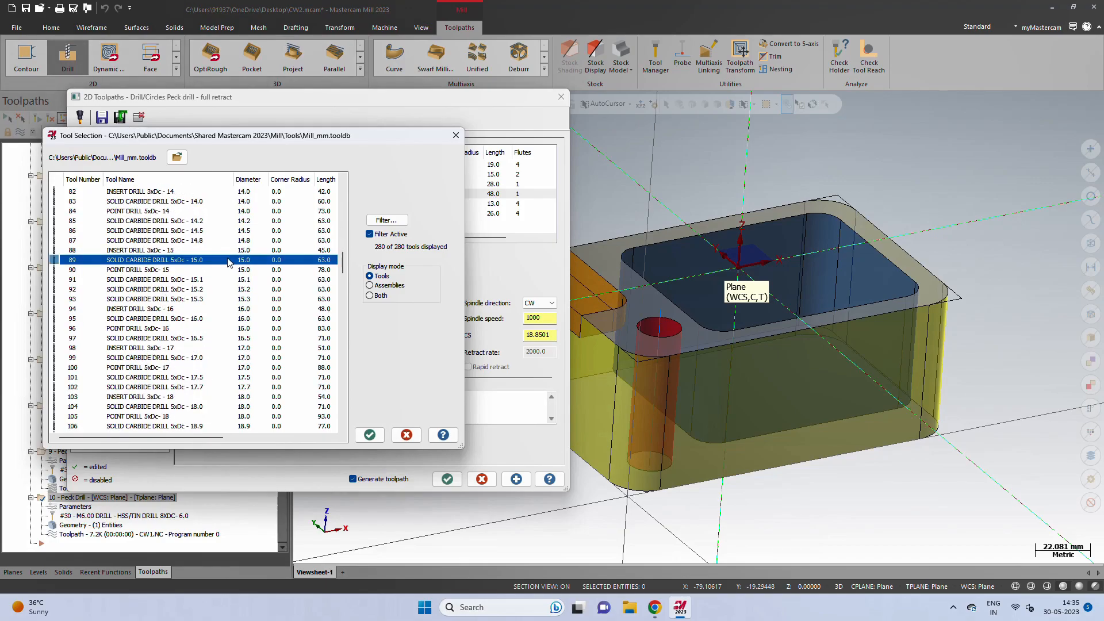
pyautogui.click(369, 435)
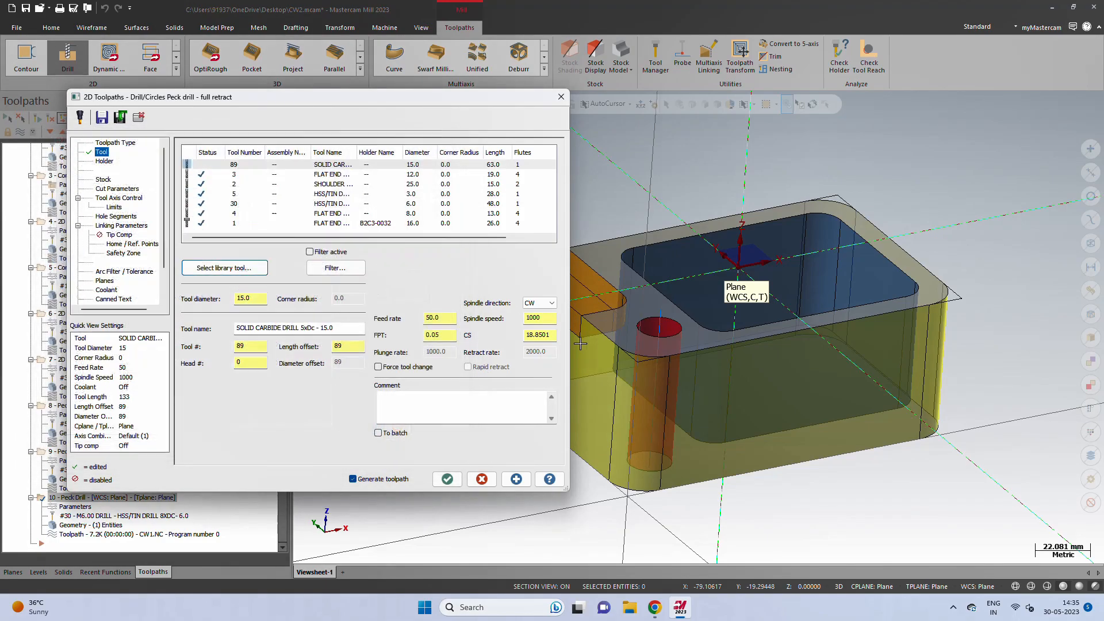
# - Set the 15 mm drill's feed rate to 100 and its spindle speed to 1200
pyautogui.scroll(2, 639, 334)
pyautogui.scroll(1, 640, 334)
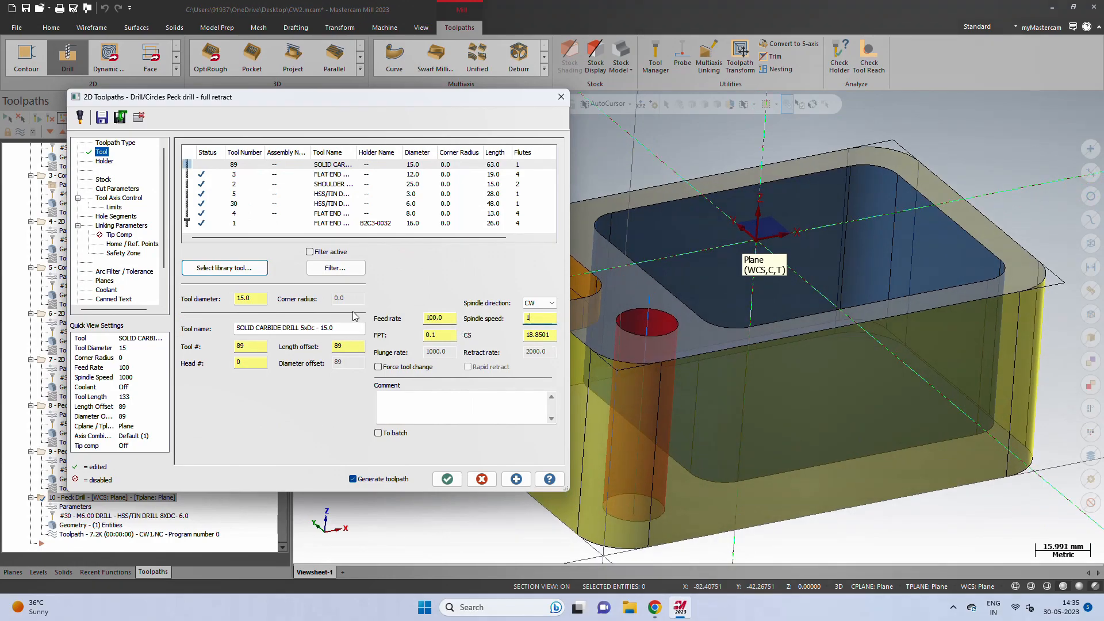
pyautogui.click(118, 198)
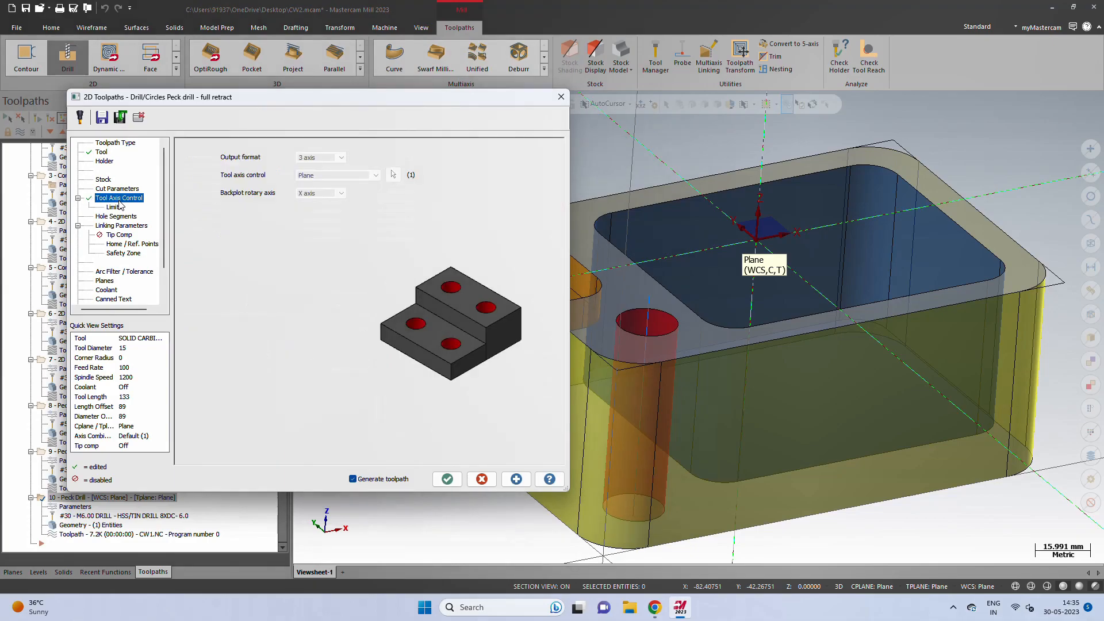
# - Change the 15 mm drill operation's cycle to Drill/Counterbore and regenerate the toolpath
pyautogui.click(117, 189)
pyautogui.click(251, 157)
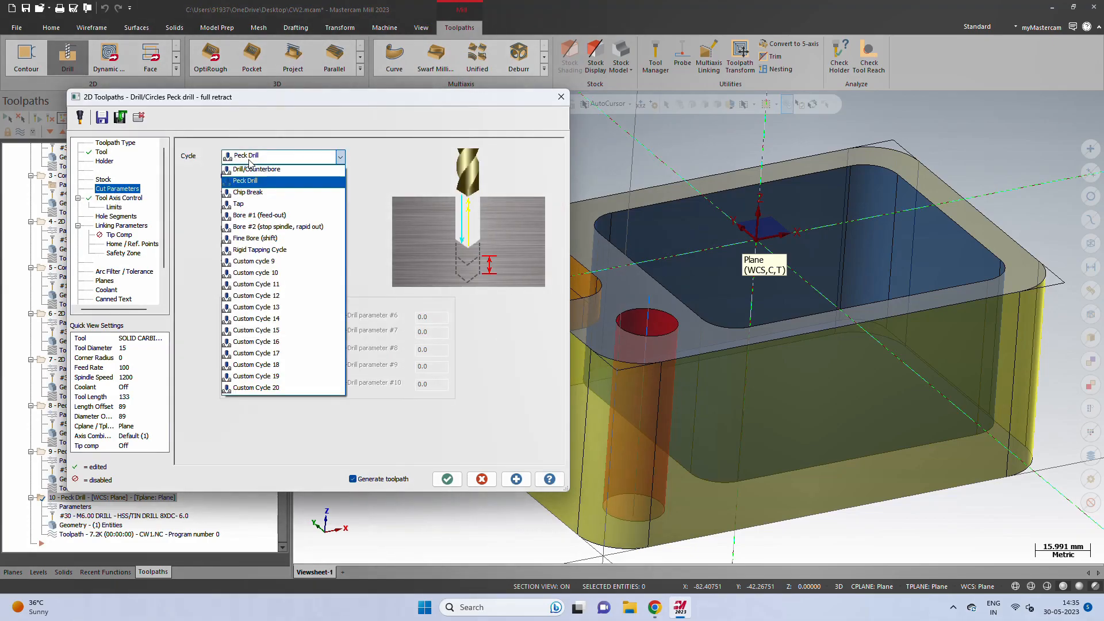
pyautogui.click(251, 166)
pyautogui.click(447, 479)
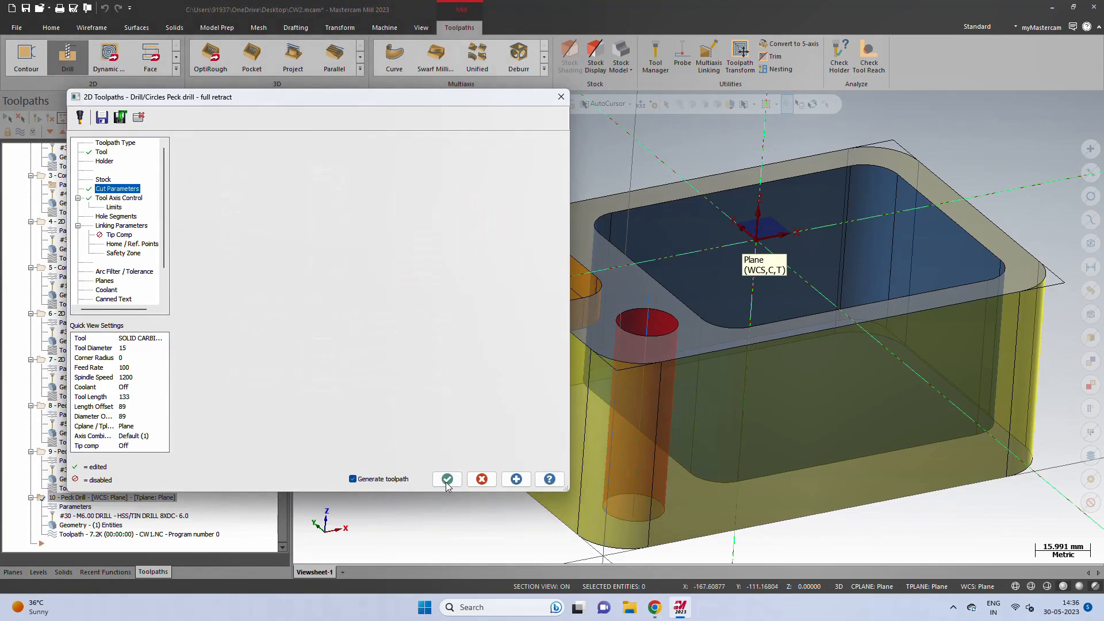
# - Set the 15 mm drill operation's linking depth to -70 and regenerate its toolpath
pyautogui.scroll(3, 707, 338)
pyautogui.scroll(-4, 540, 376)
pyautogui.scroll(-2, 533, 375)
pyautogui.moveTo(633, 436)
pyautogui.mouseDown(button='middle')
pyautogui.moveTo(626, 382)
pyautogui.moveTo(633, 421)
pyautogui.mouseUp(button='middle')
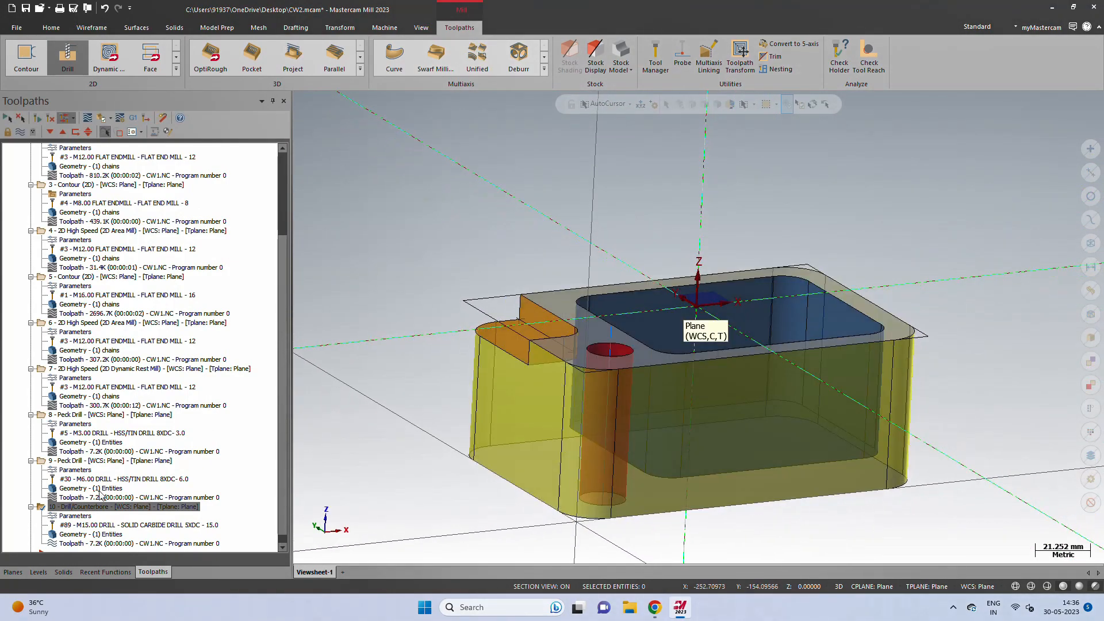
pyautogui.click(75, 516)
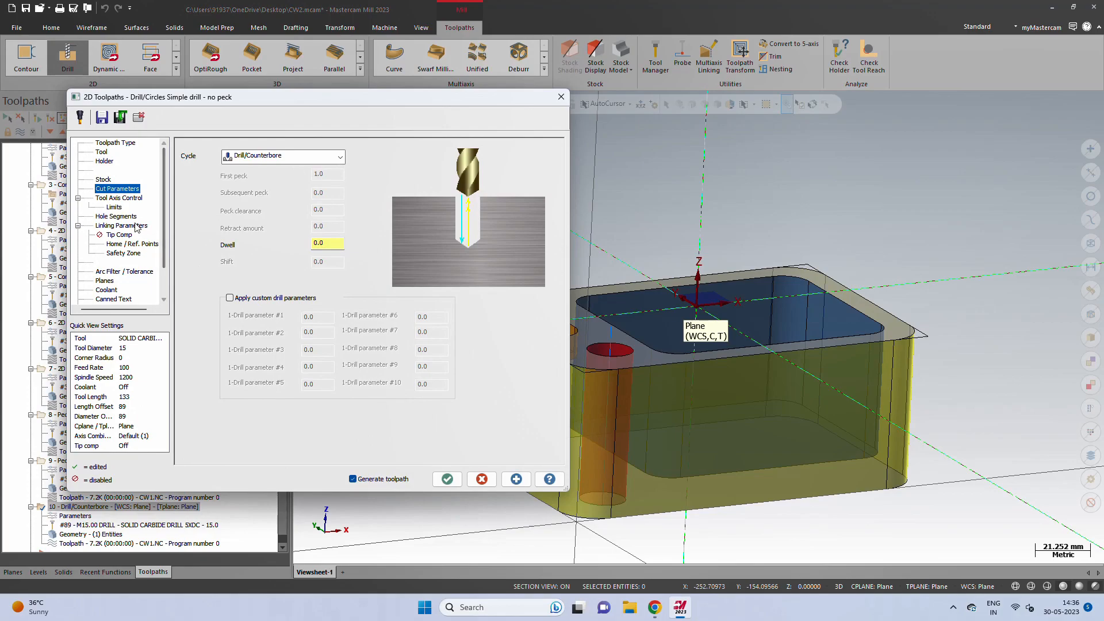
pyautogui.click(121, 225)
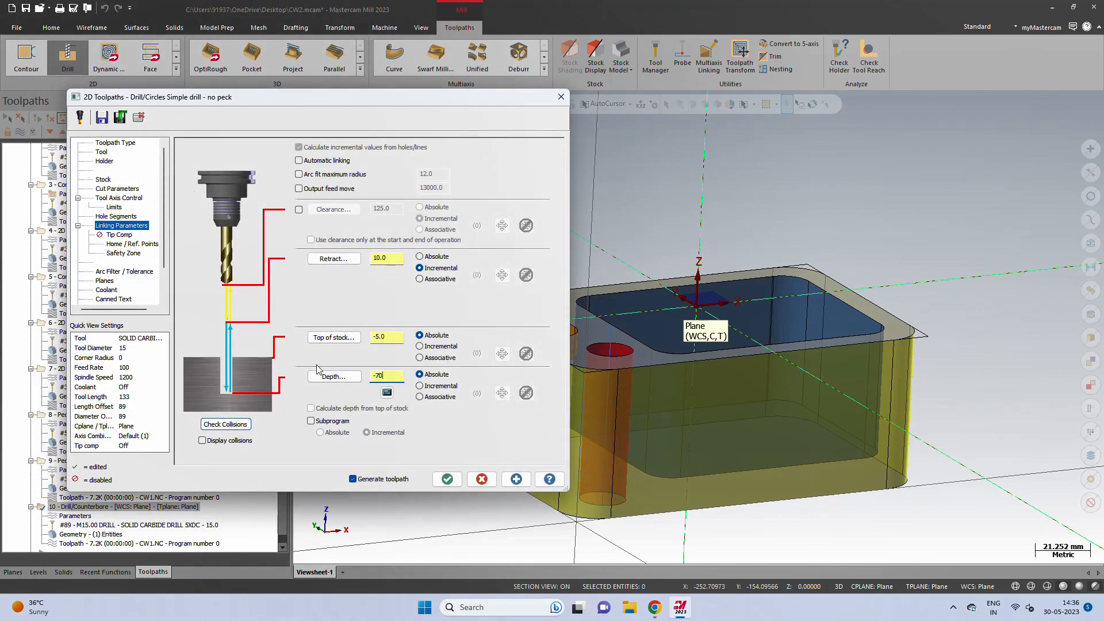
pyautogui.click(447, 479)
pyautogui.moveTo(661, 489); pyautogui.dragTo(602, 475, button='middle')
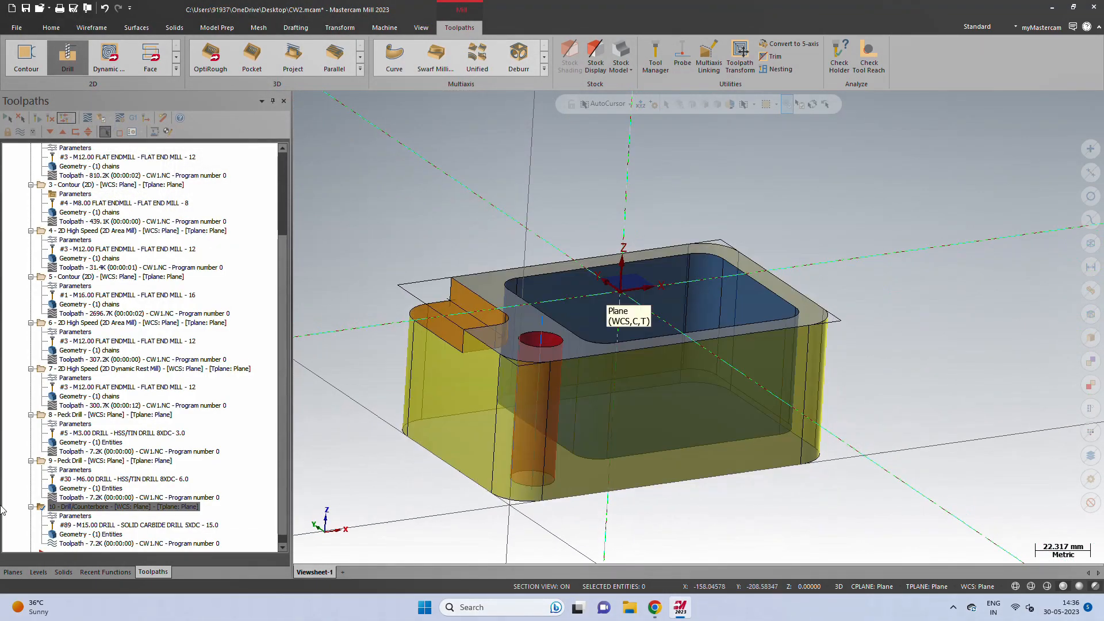
# - Copy the 15 mm Drill/Counterbore operation and paste the duplicate at the end of the operations list
pyautogui.scroll(-2, 79, 477)
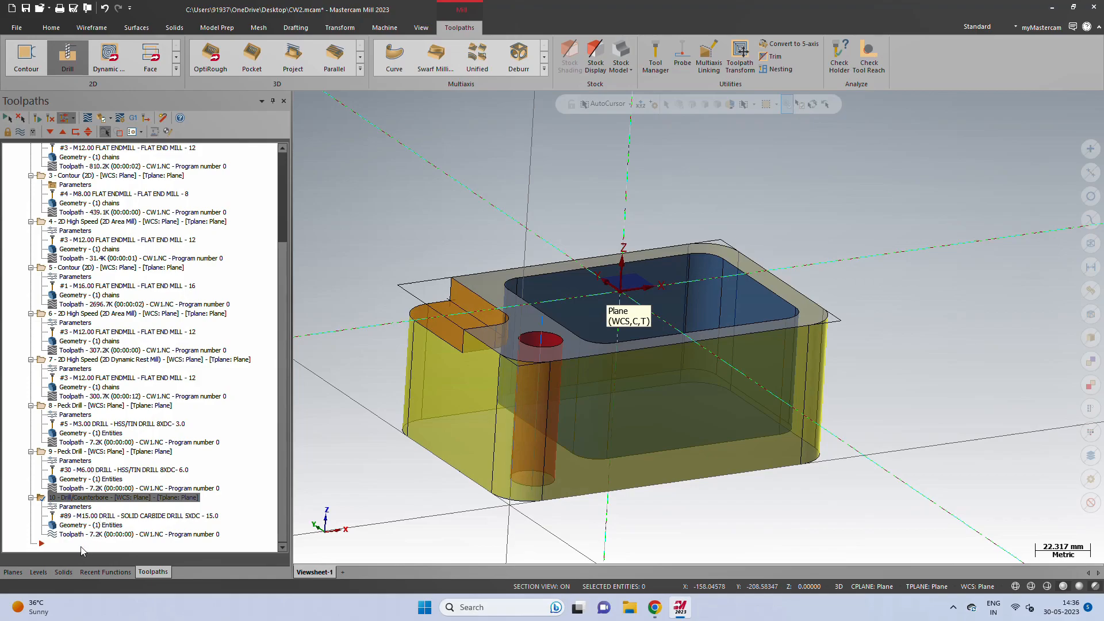
pyautogui.rightClick(66, 499)
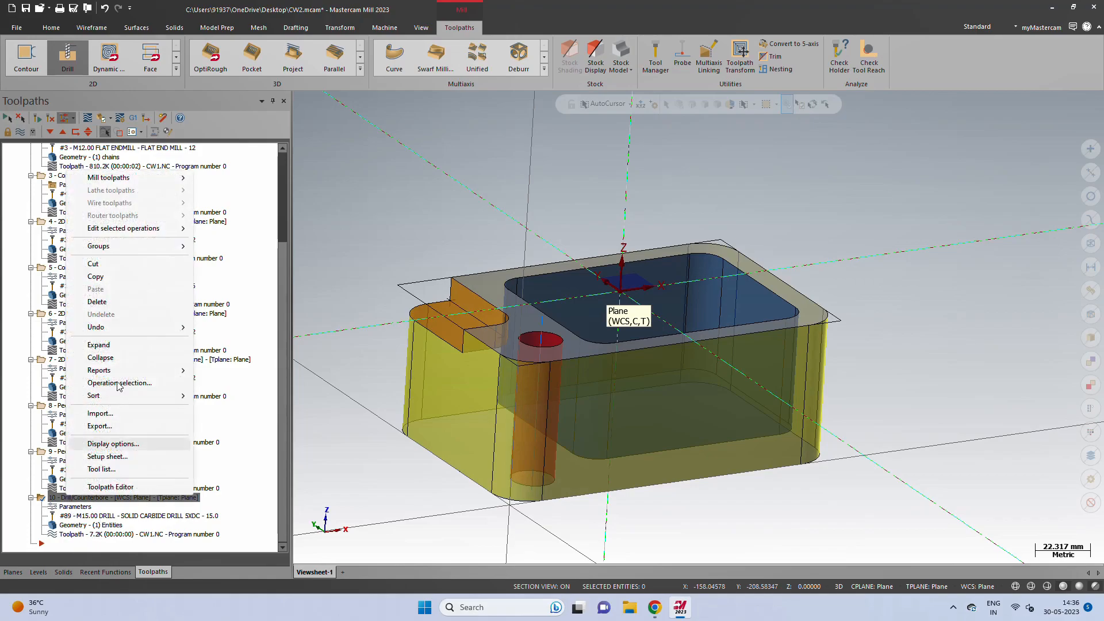
pyautogui.click(92, 277)
pyautogui.rightClick(68, 548)
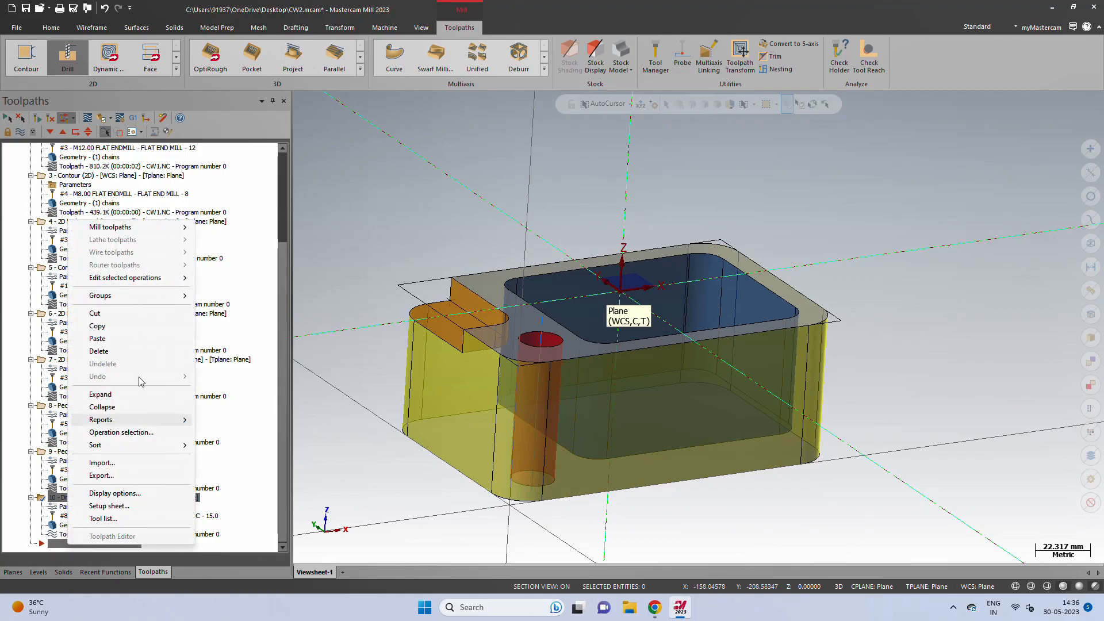
pyautogui.click(122, 339)
# - Open the tool settings of the pasted Drill/Counterbore operation and browse the Mill_mm tool library
pyautogui.click(76, 507)
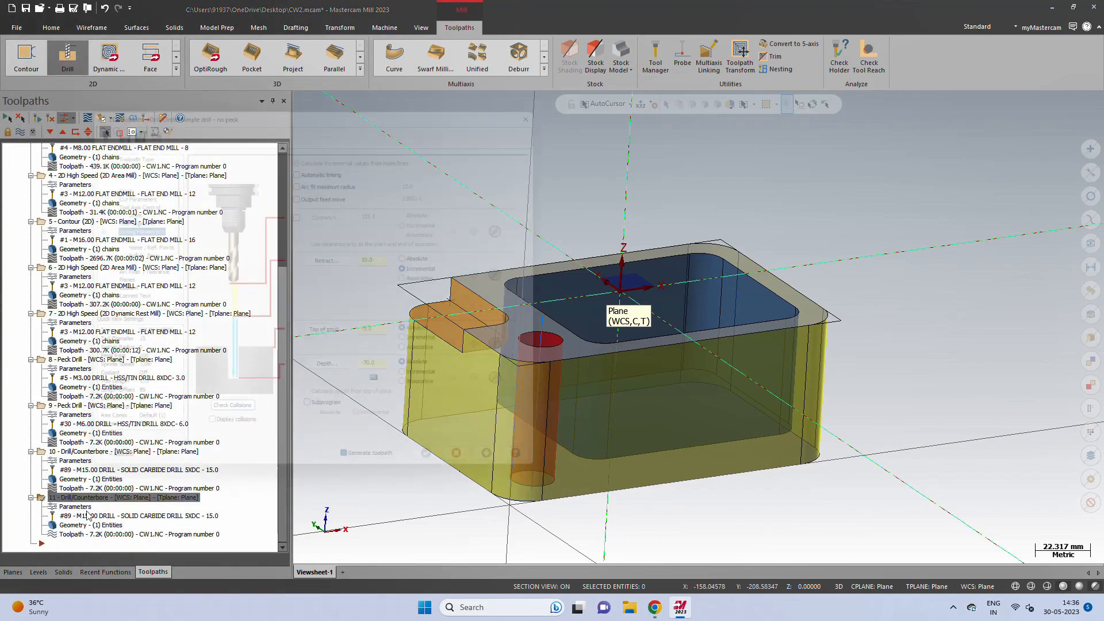
pyautogui.click(112, 142)
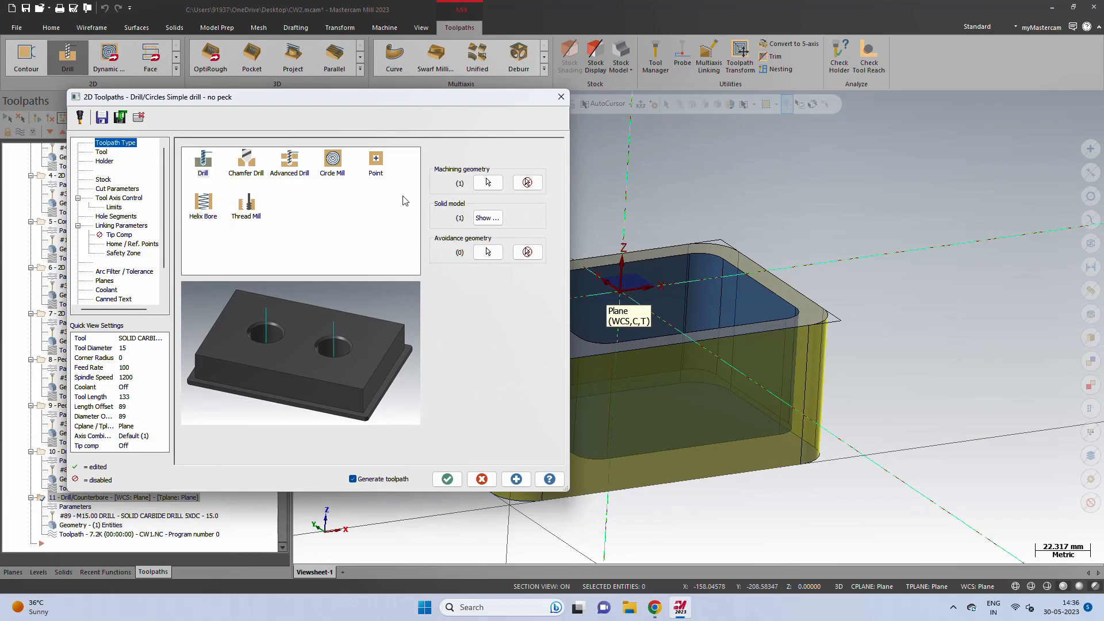
pyautogui.click(107, 153)
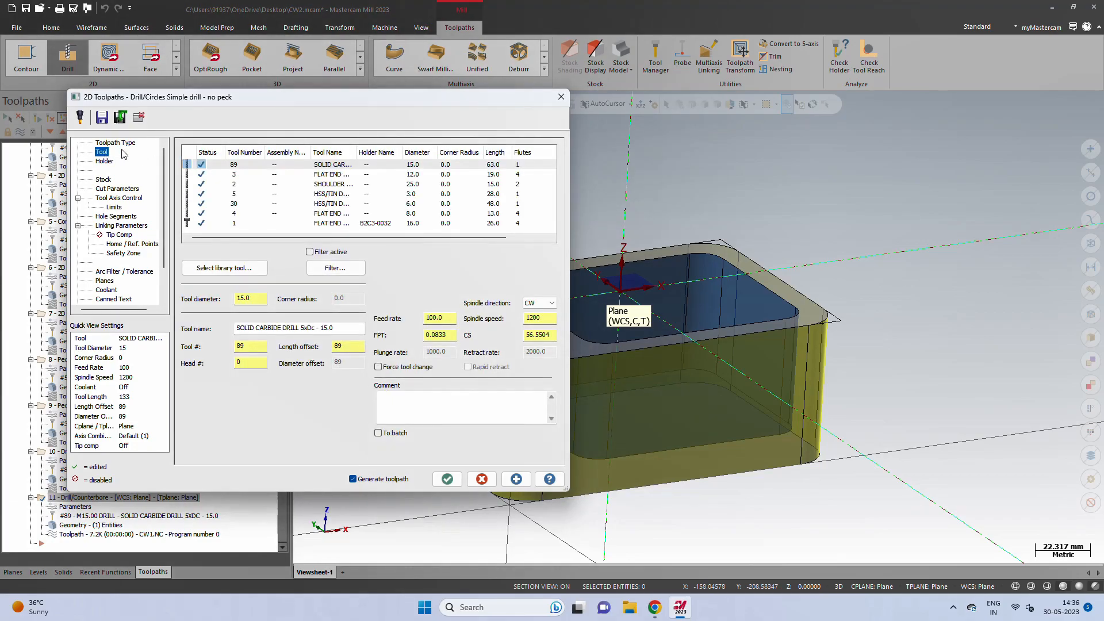
pyautogui.click(244, 269)
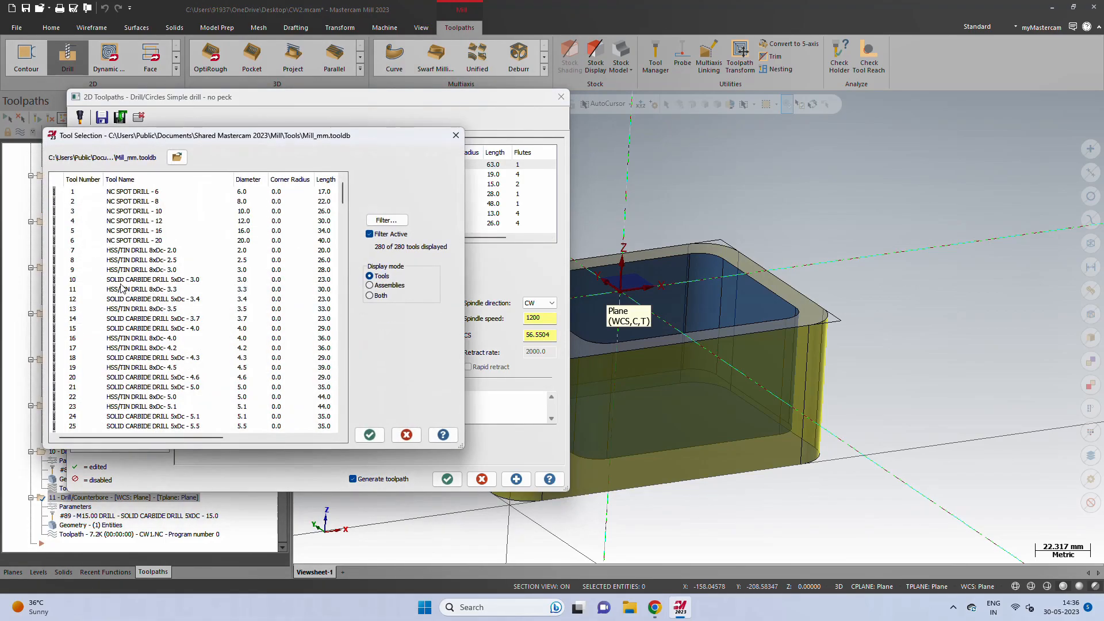
pyautogui.scroll(-14, 129, 298)
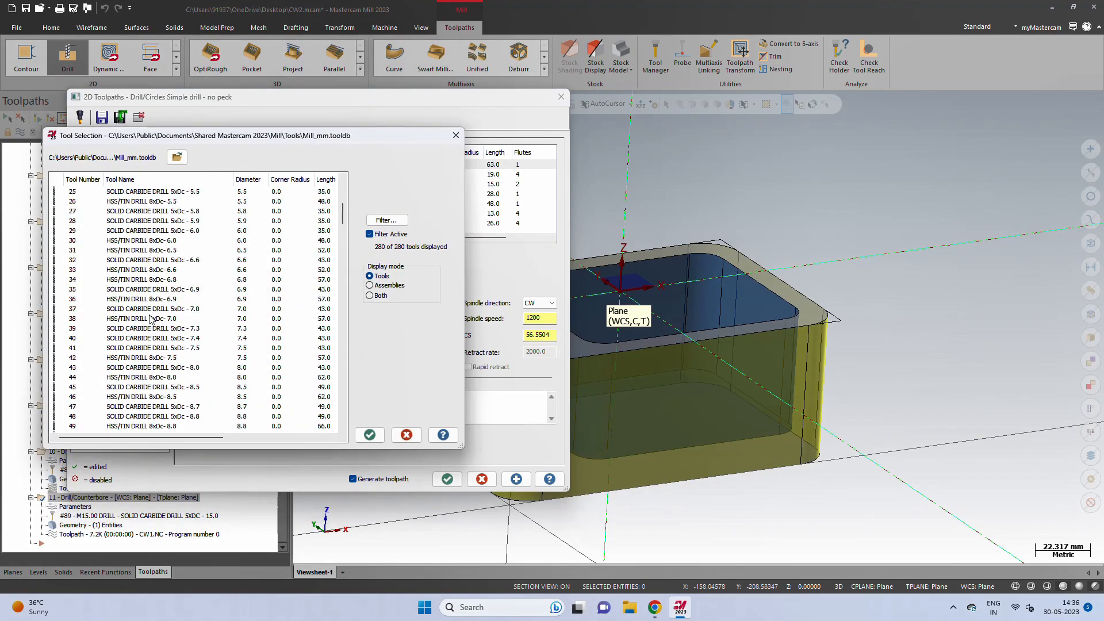
pyautogui.scroll(-6, 187, 338)
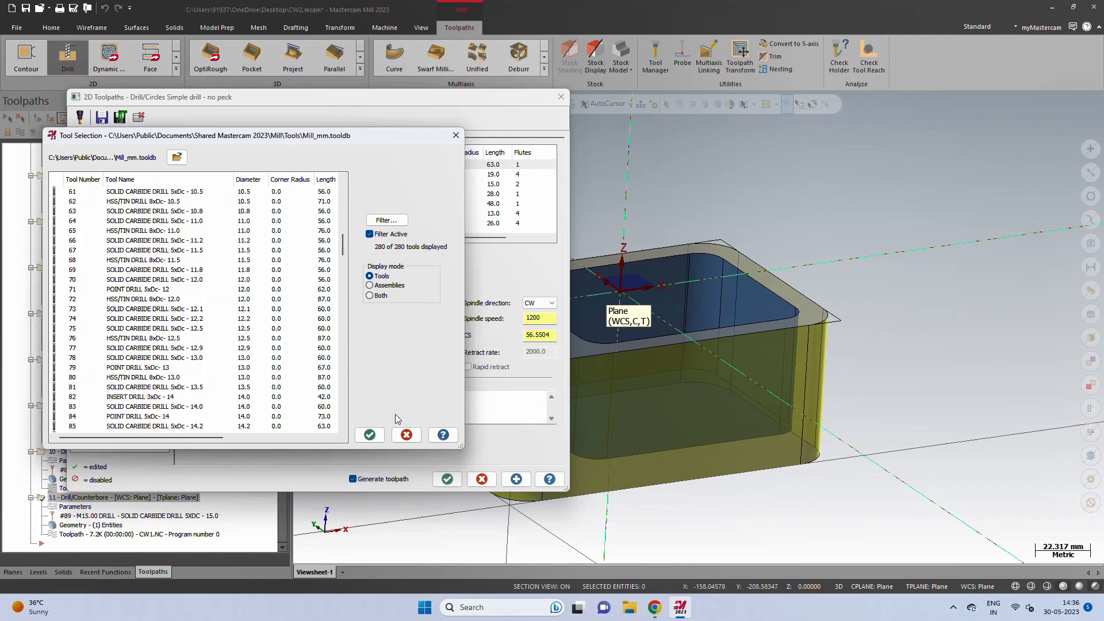
pyautogui.scroll(-14, 201, 316)
# - Filter the Mill_mm tool library to the reamer tool type only
pyautogui.click(386, 220)
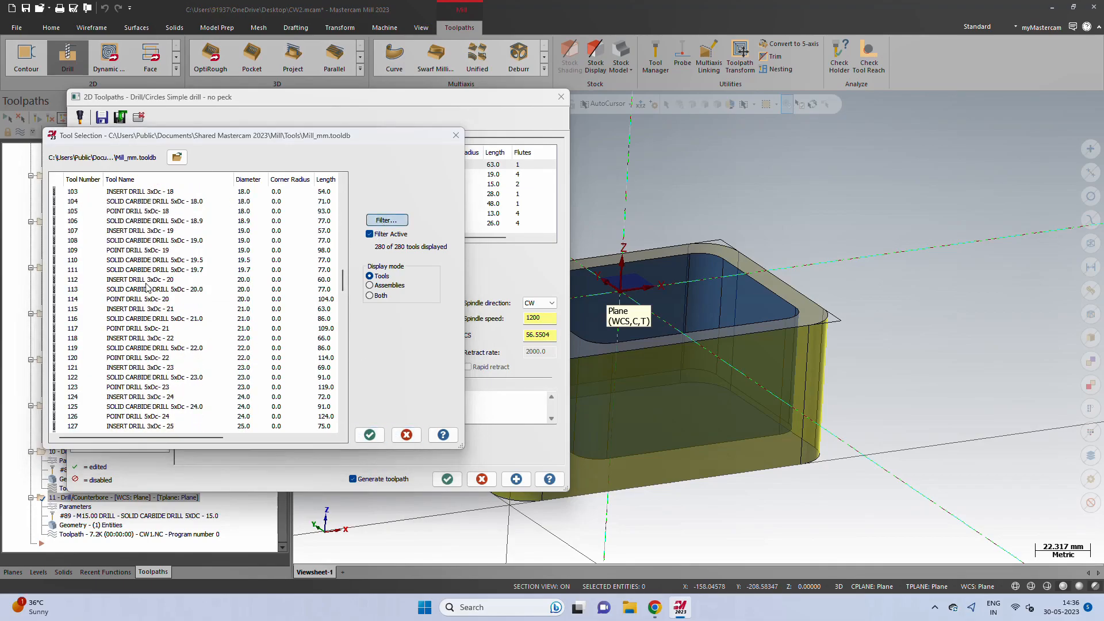
pyautogui.click(128, 320)
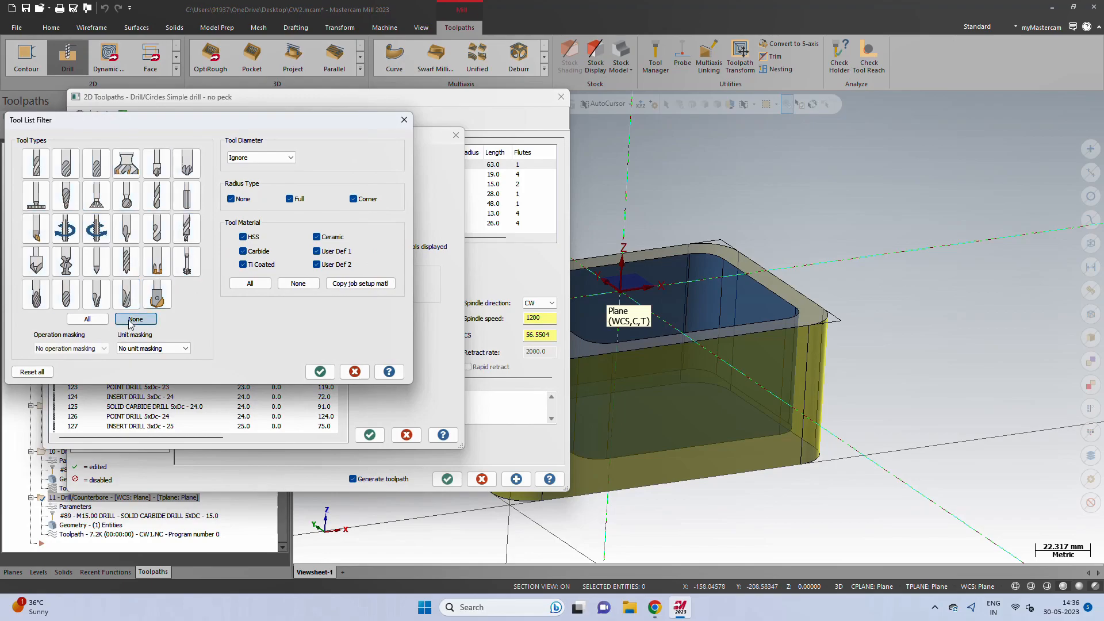
pyautogui.click(99, 171)
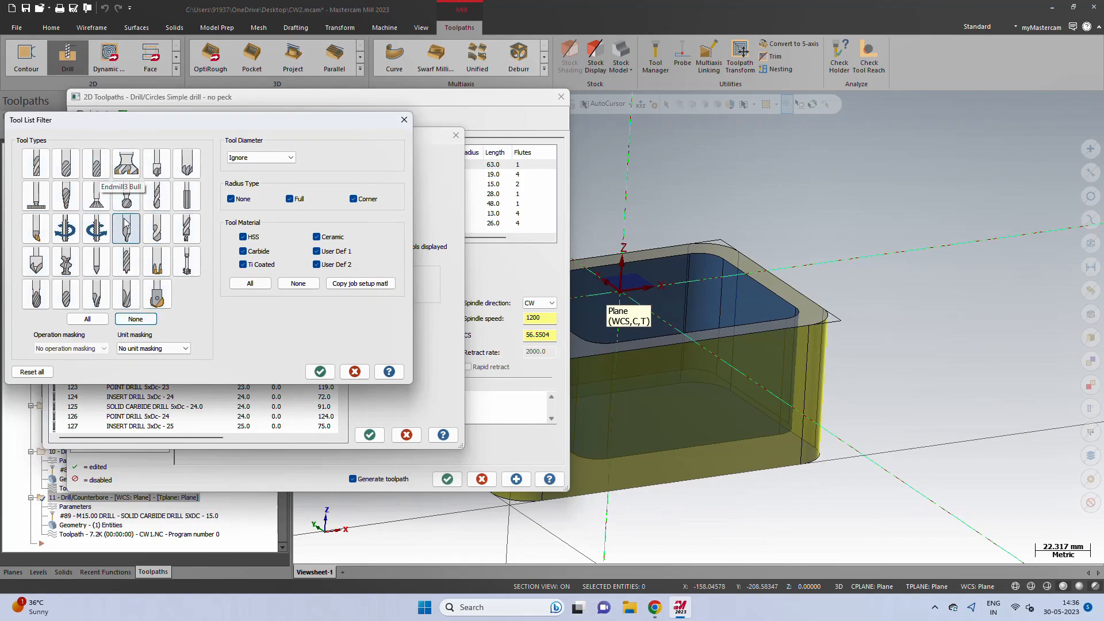
pyautogui.click(188, 202)
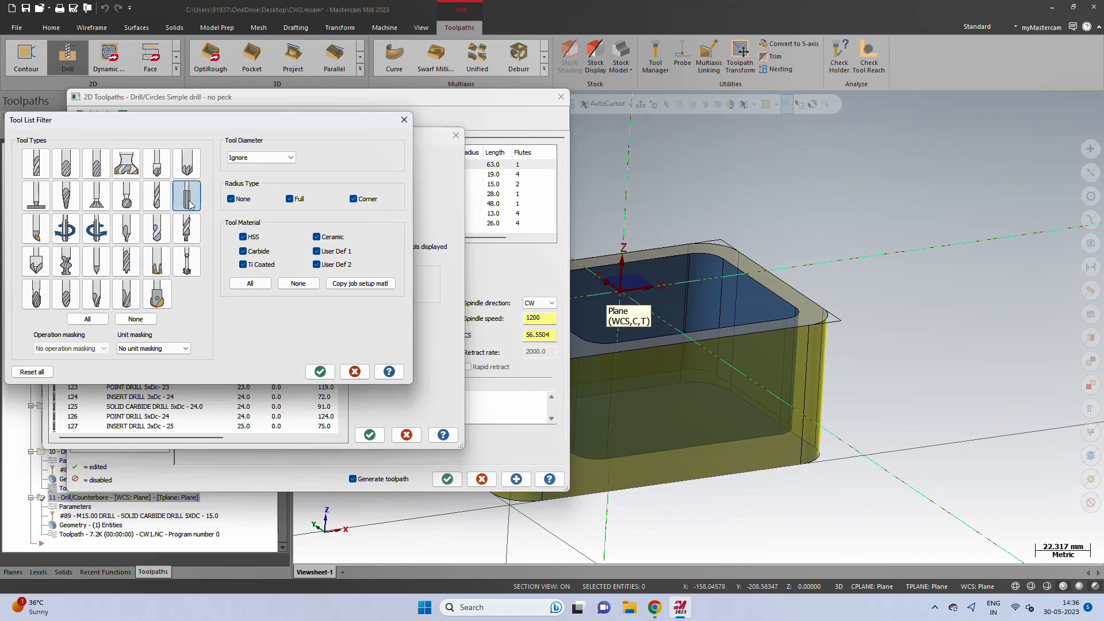
pyautogui.click(318, 371)
pyautogui.click(370, 434)
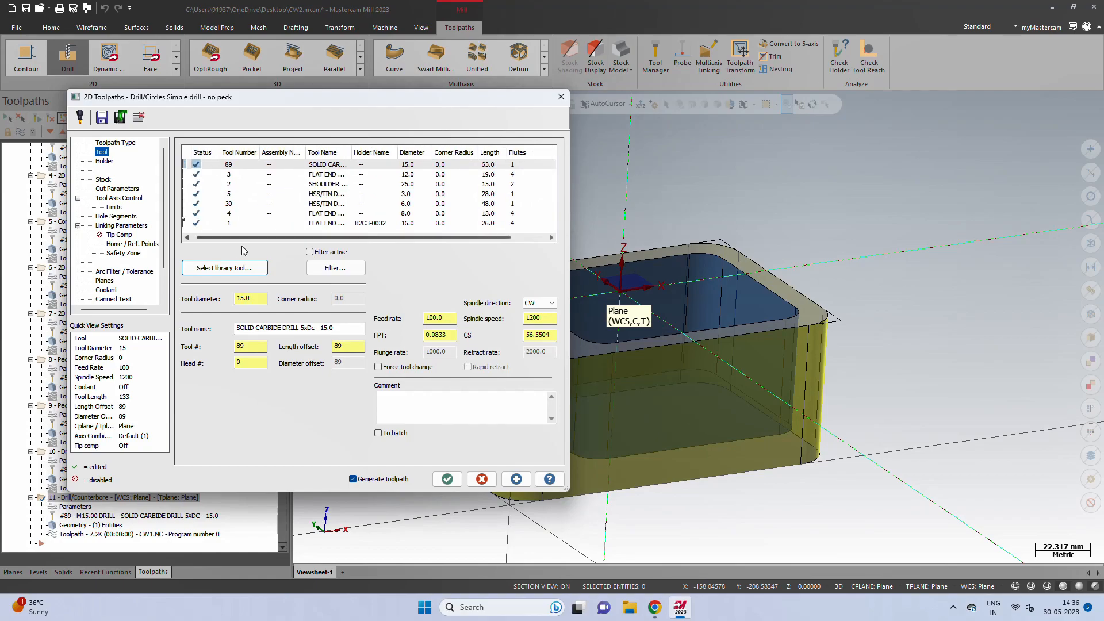
pyautogui.click(225, 268)
pyautogui.click(176, 157)
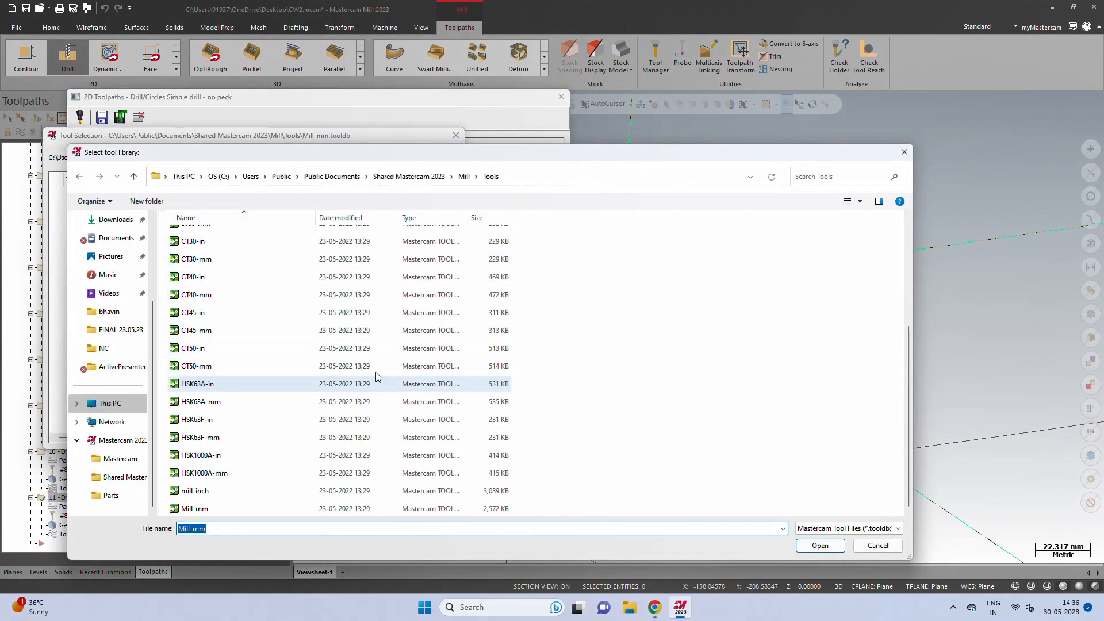
pyautogui.click(905, 151)
pyautogui.click(418, 434)
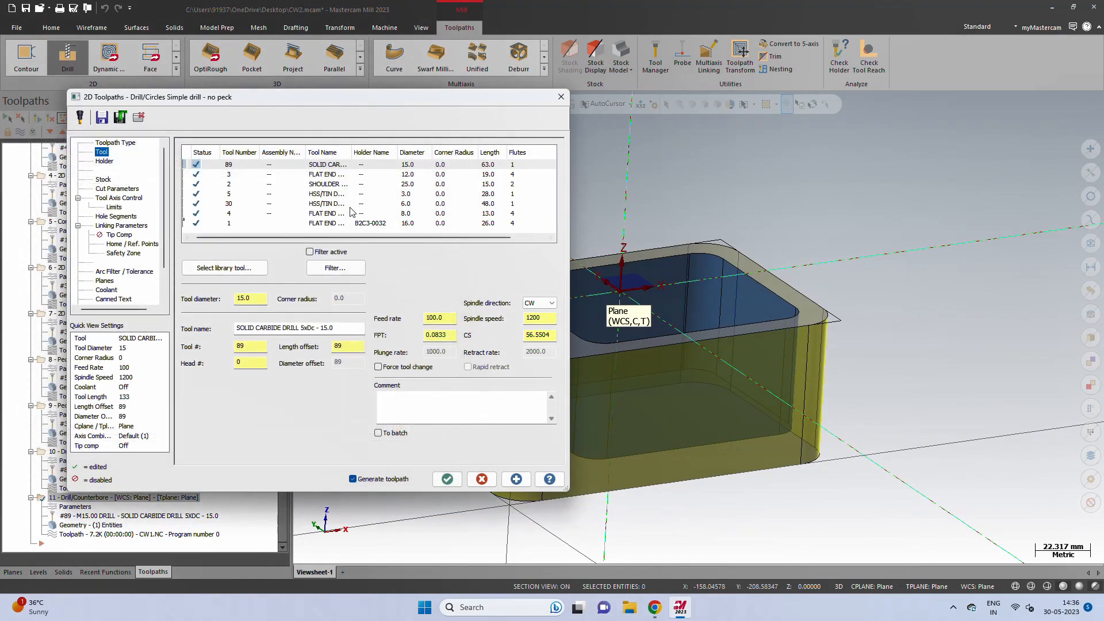
# - Reopen the tool library and reapply the reamer filter to look for available reamers
pyautogui.click(225, 268)
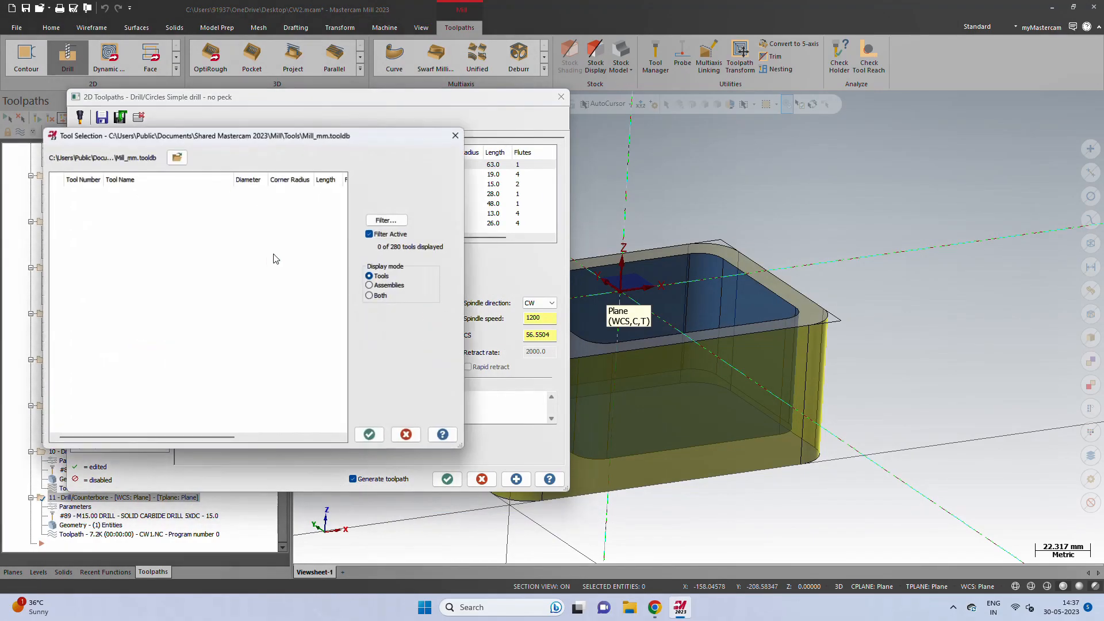
pyautogui.click(386, 221)
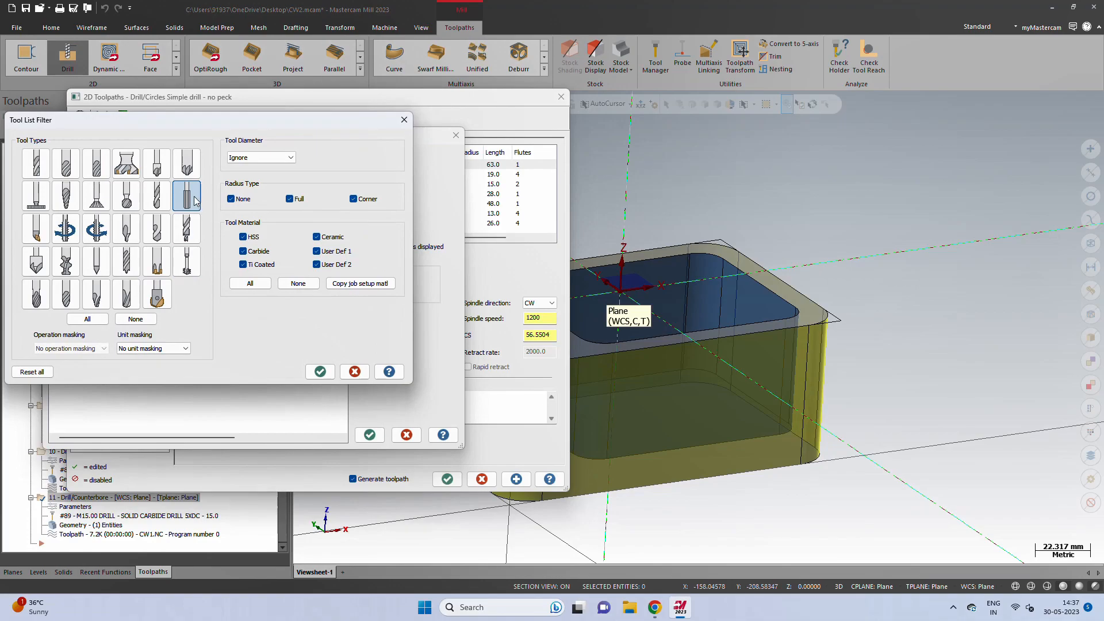
pyautogui.doubleClick(189, 197)
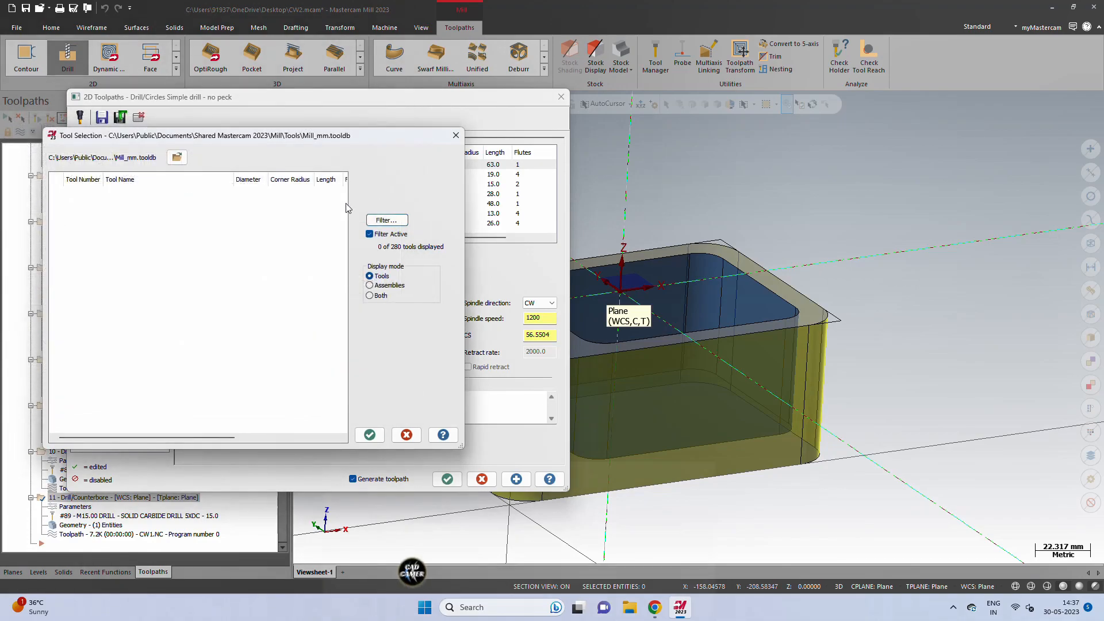
pyautogui.click(386, 220)
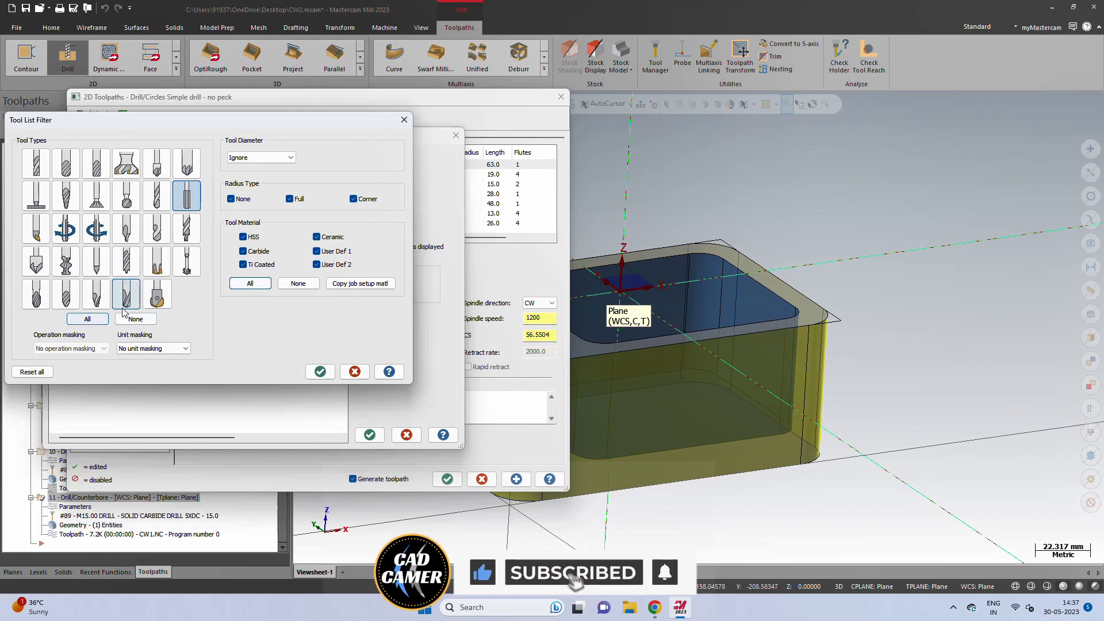
pyautogui.click(320, 372)
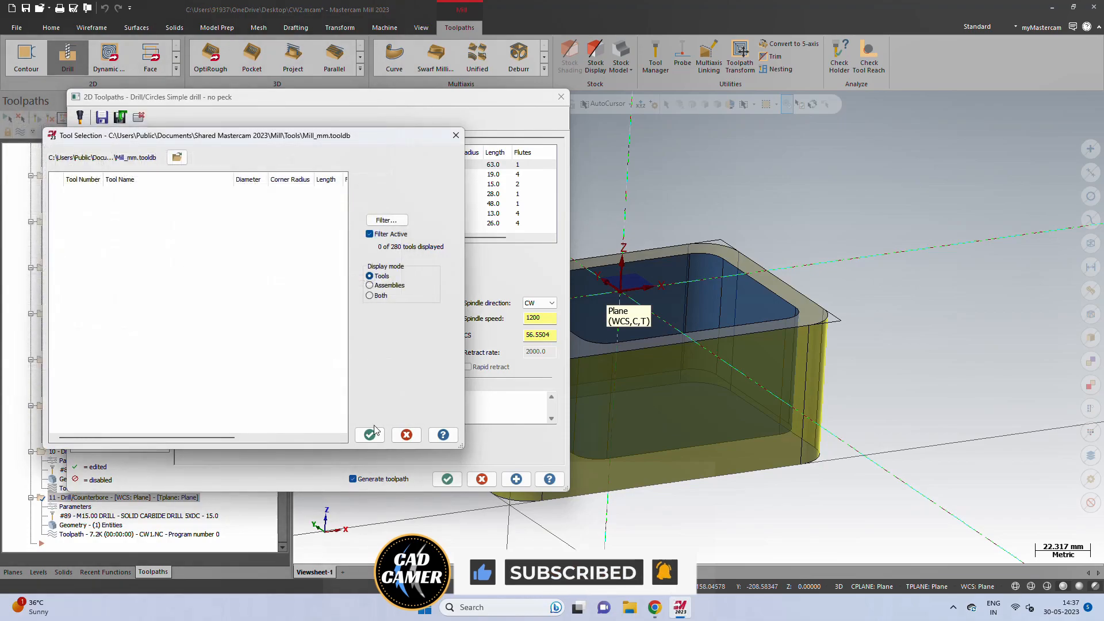
pyautogui.click(372, 433)
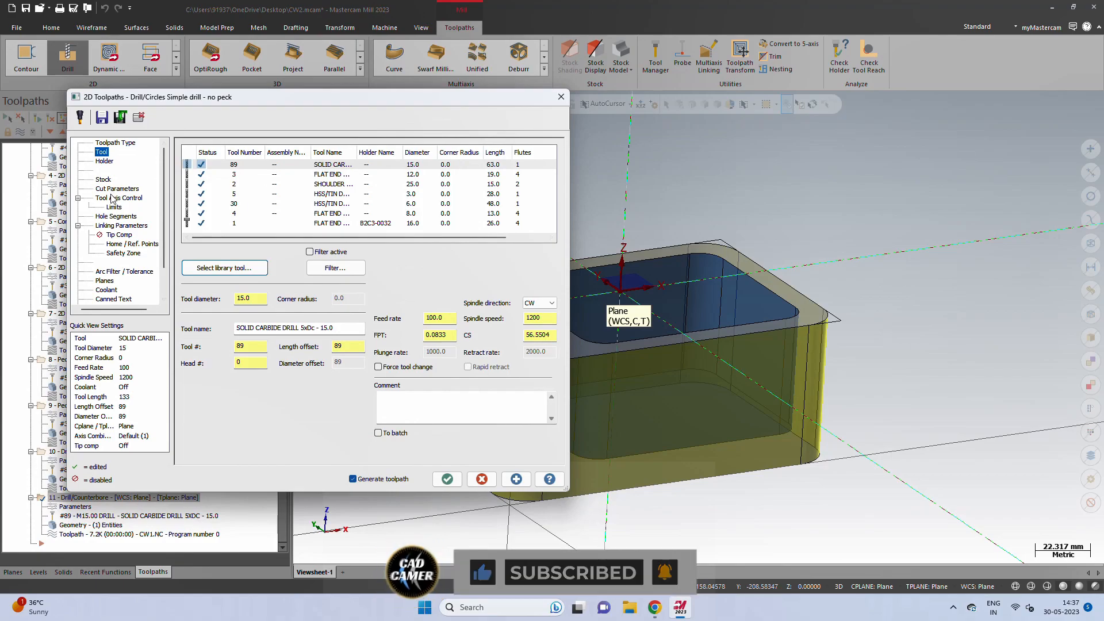
# - Change the pasted operation's cycle to Bore #1 (feed-out) with a dwell of 2.0
pyautogui.click(117, 189)
pyautogui.click(256, 155)
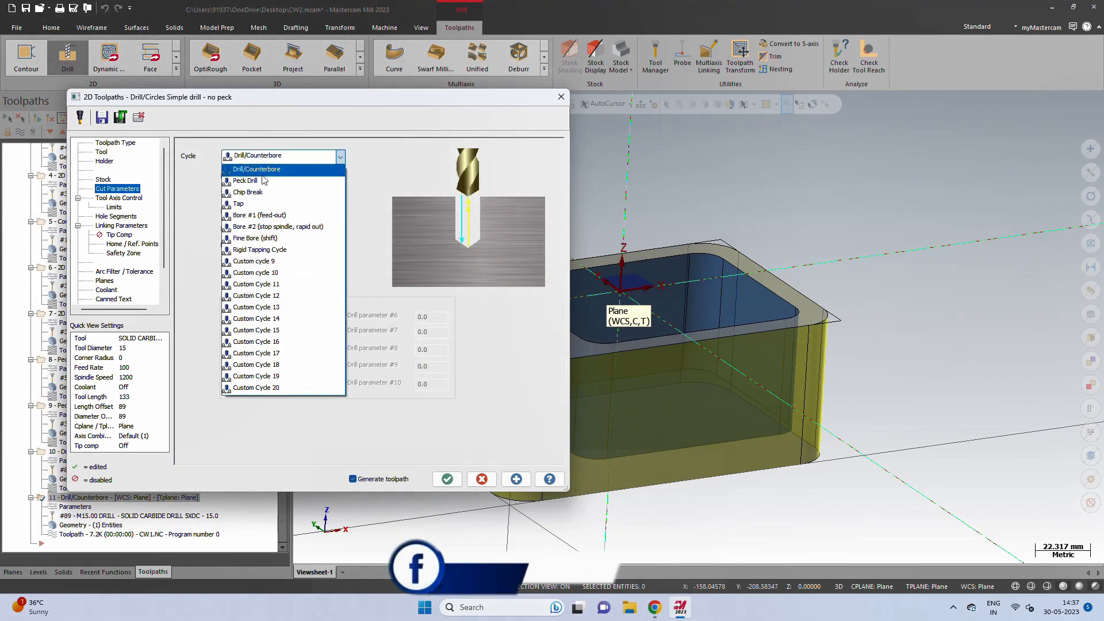
pyautogui.click(292, 216)
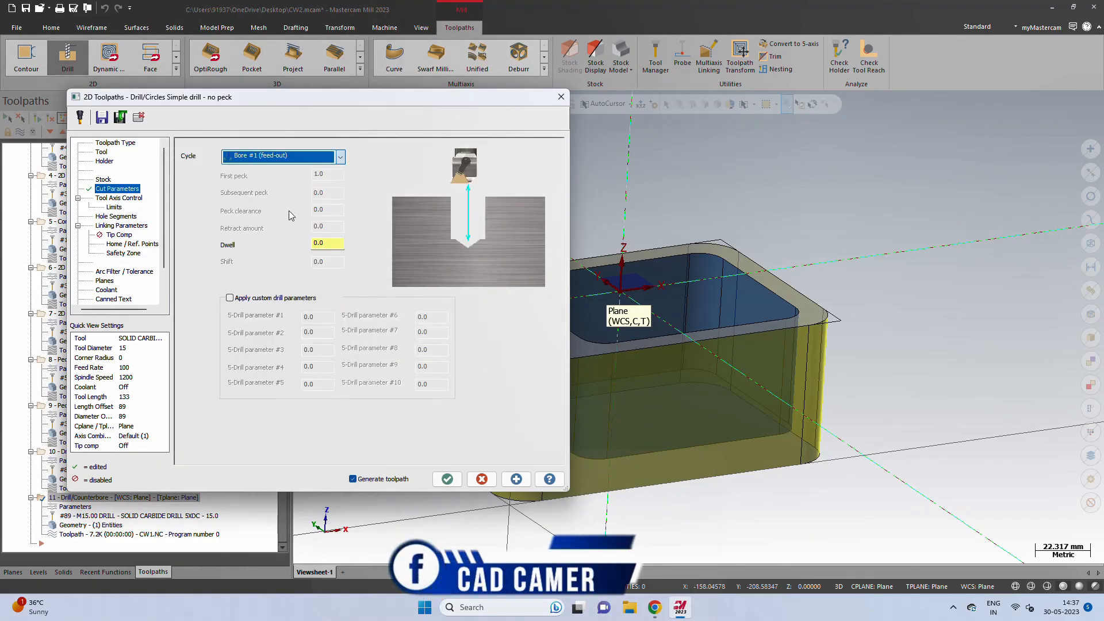
pyautogui.click(328, 243)
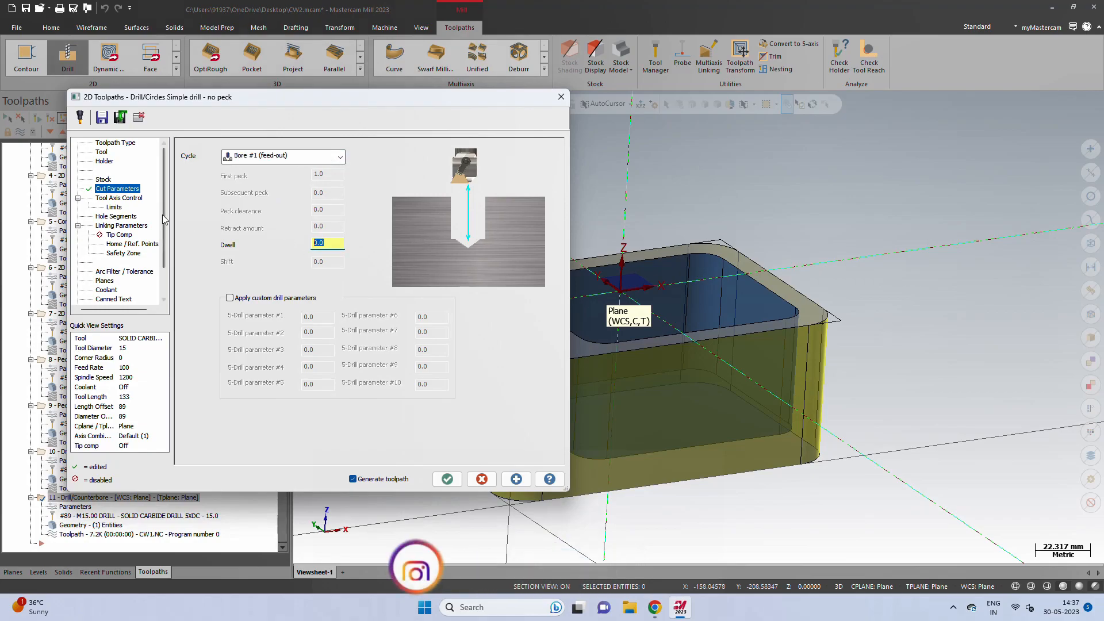
# - Verify that the library's tool type filter is set to reamer, then leave the library without picking a tool
pyautogui.click(104, 145)
pyautogui.click(102, 151)
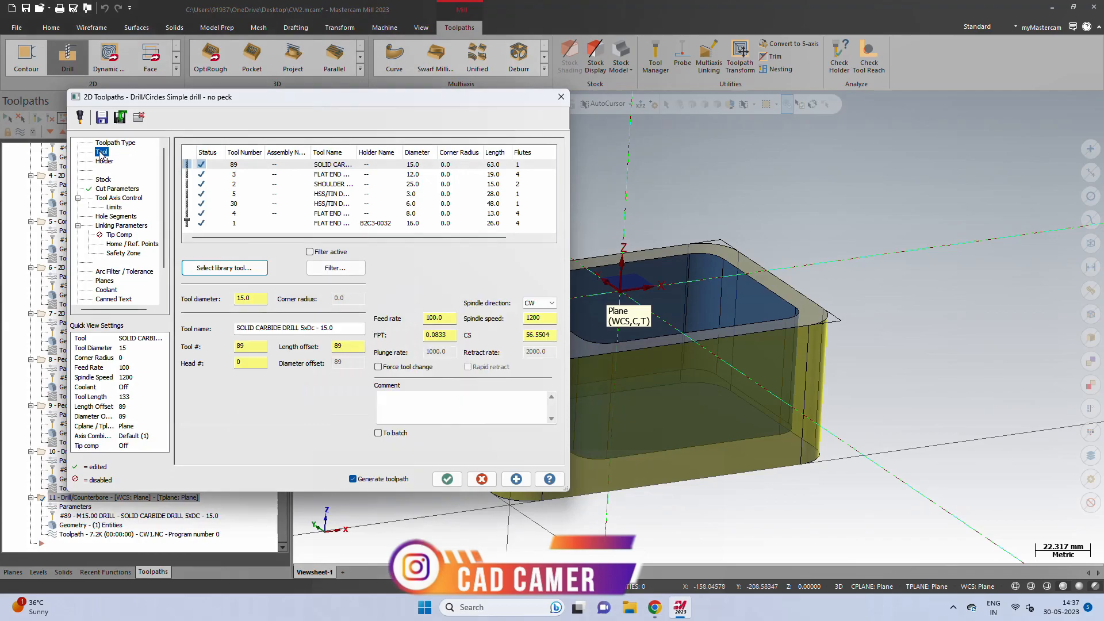
pyautogui.click(222, 268)
pyautogui.click(386, 220)
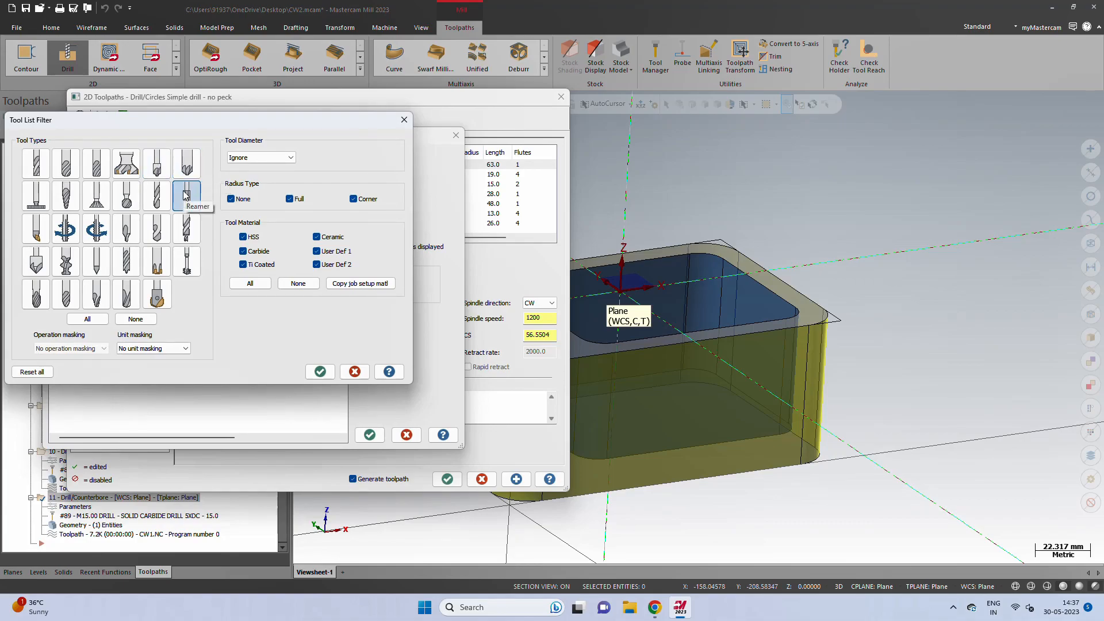
pyautogui.click(320, 371)
pyautogui.click(407, 434)
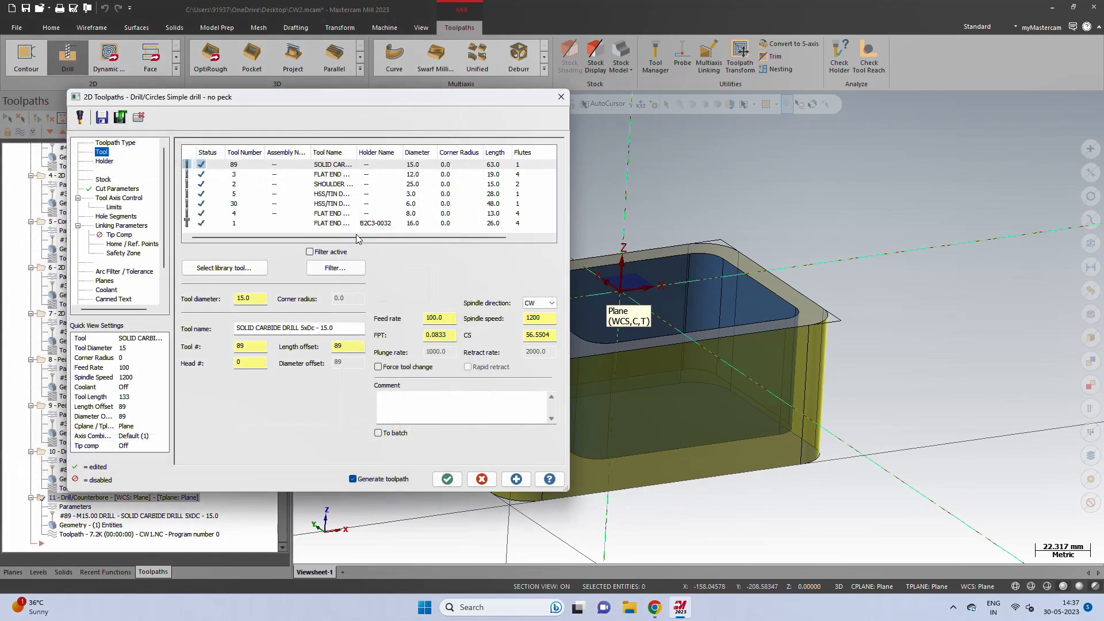
# - Create a new reamer for the operation with a cutting diameter of 16 mm and a chamfer distance of 2 mm
pyautogui.rightClick(294, 236)
pyautogui.click(343, 252)
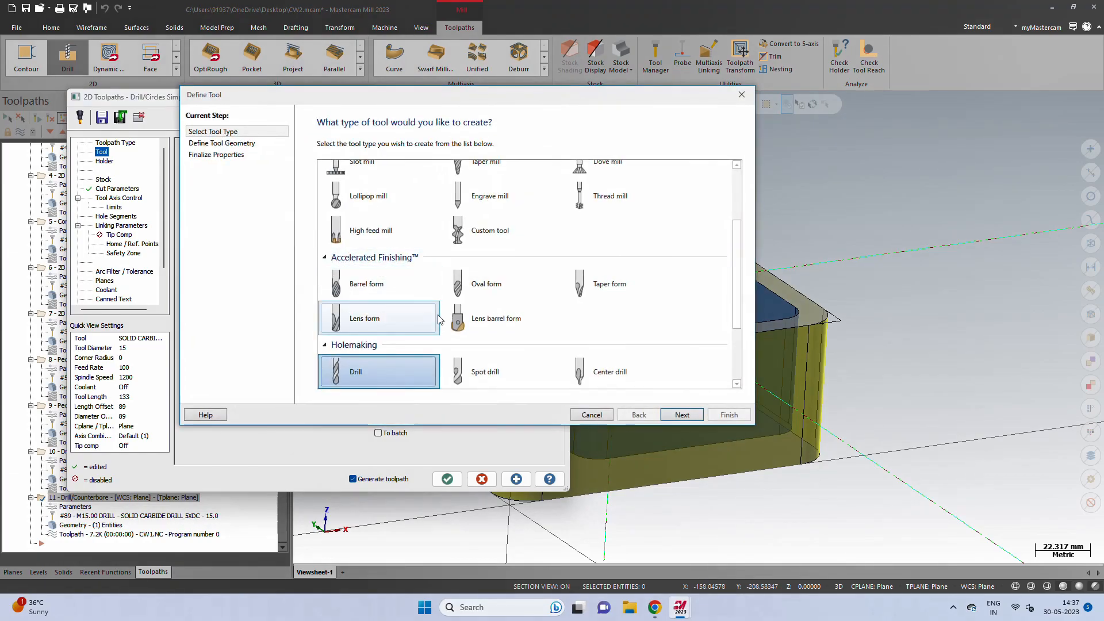
pyautogui.scroll(-2, 486, 348)
pyautogui.scroll(-2, 529, 359)
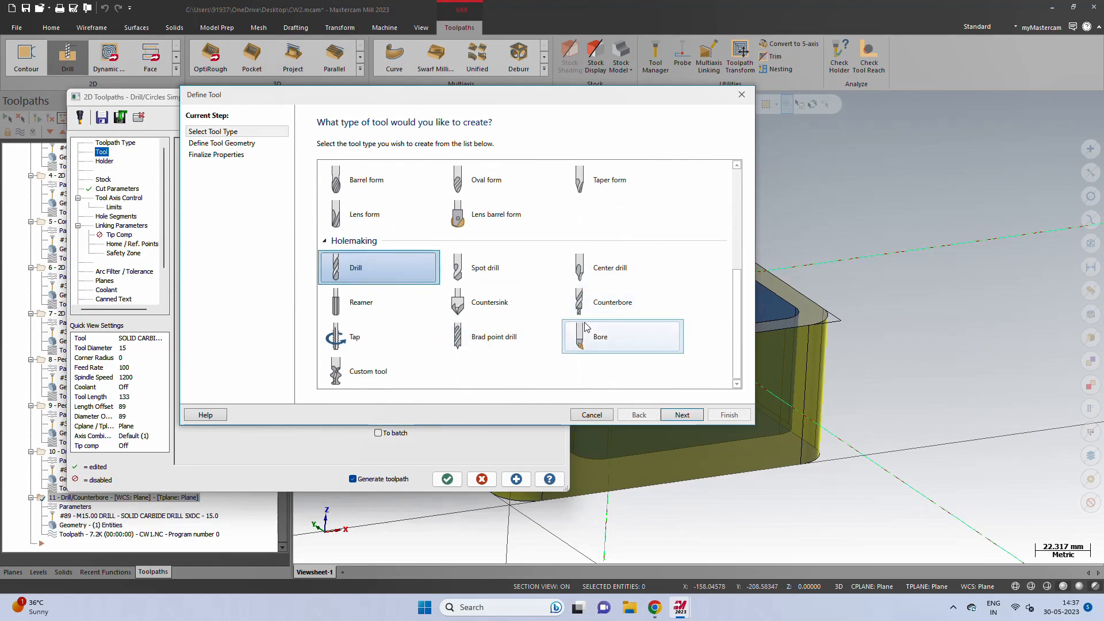
pyautogui.click(360, 302)
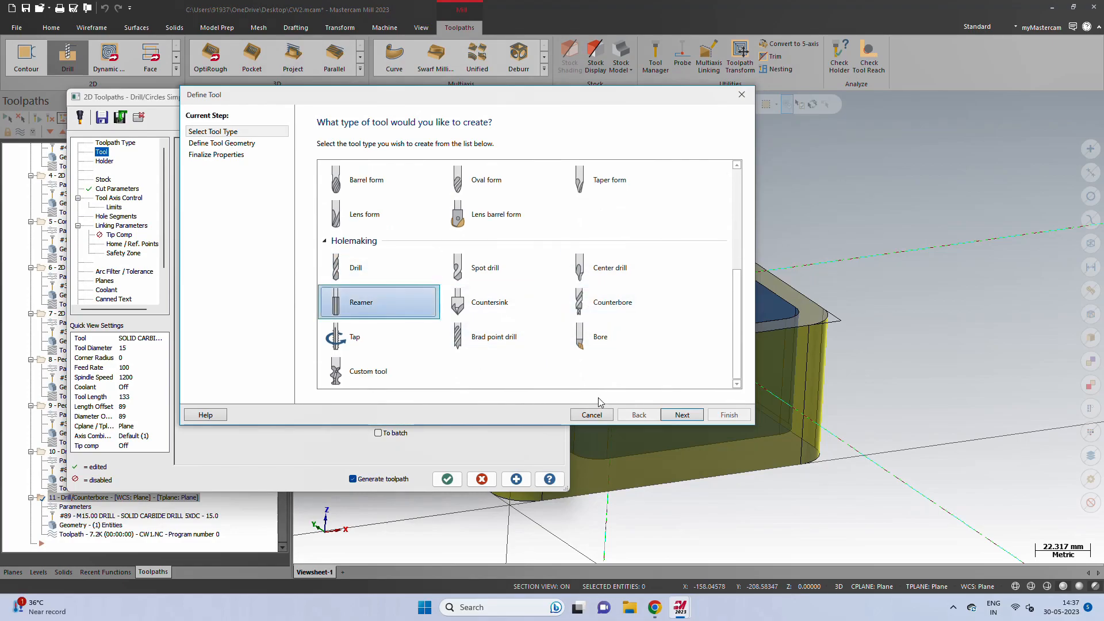
pyautogui.click(684, 415)
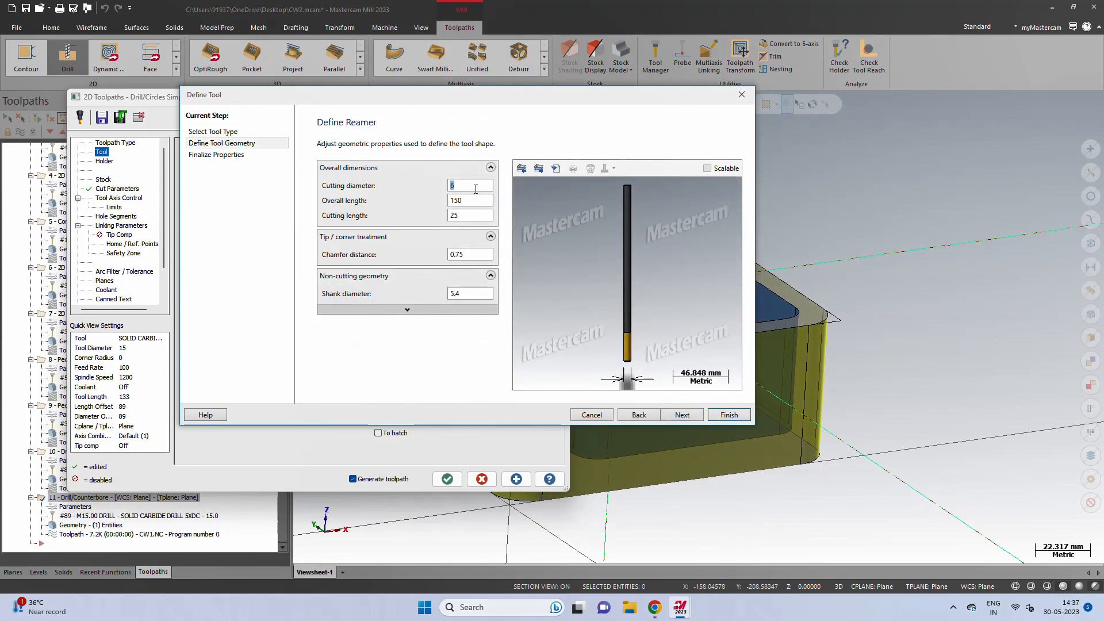
pyautogui.write('1')
pyautogui.click(470, 200)
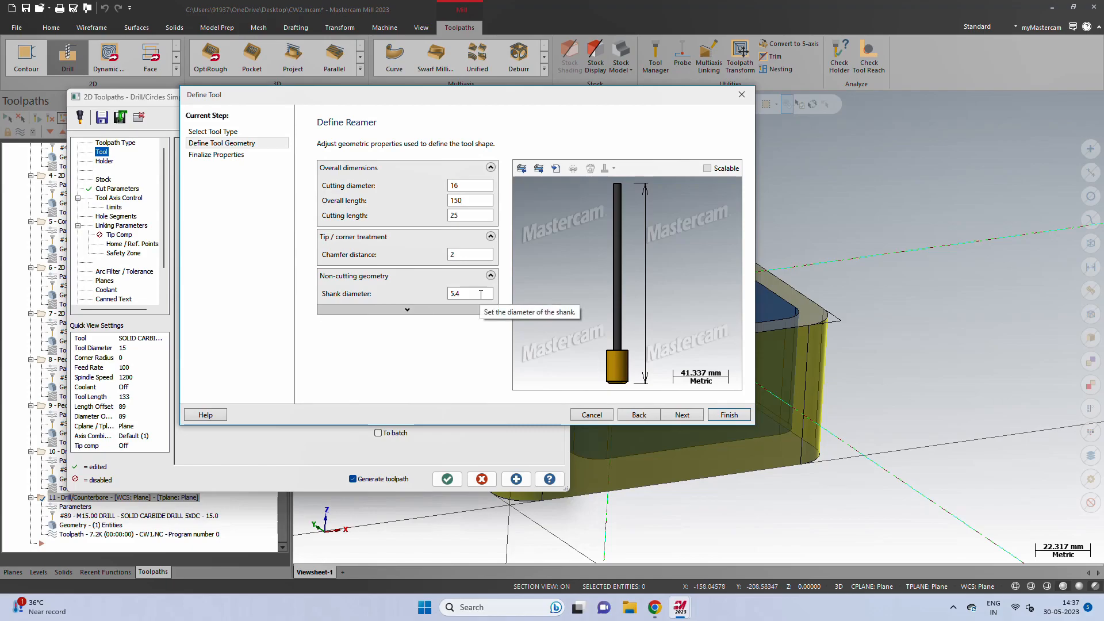
pyautogui.click(680, 416)
pyautogui.click(715, 415)
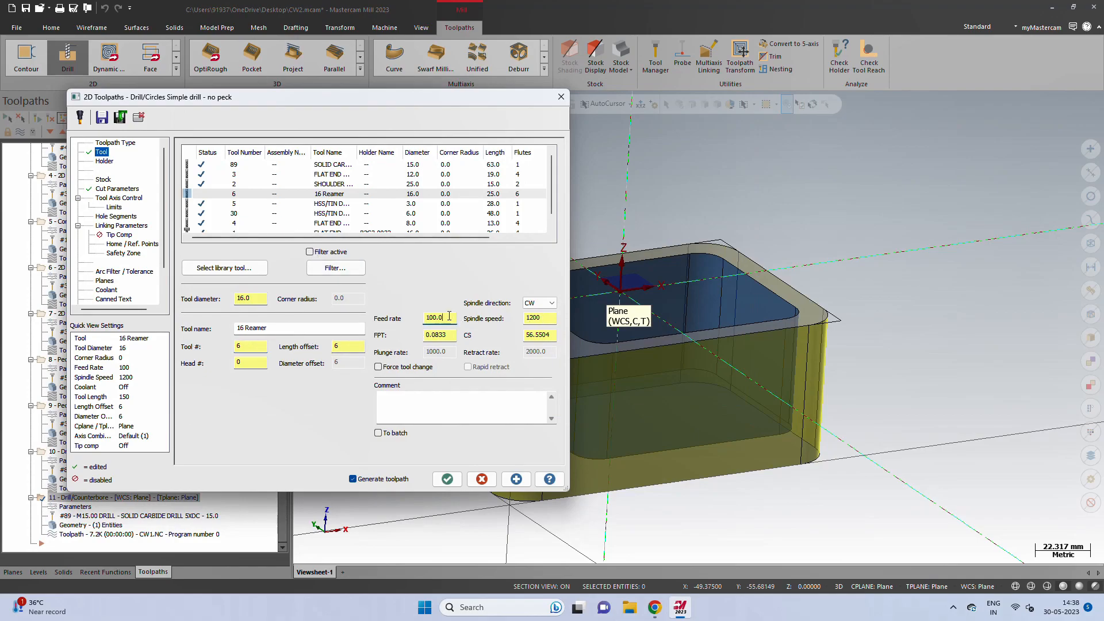
# - Renumber the 16 mm reamer and its offsets to 7 and set its feed rate to 30
pyautogui.doubleClick(252, 346)
pyautogui.doubleClick(438, 318)
pyautogui.doubleClick(548, 318)
pyautogui.click(102, 152)
pyautogui.doubleClick(447, 317)
pyautogui.write('3')
pyautogui.click(542, 317)
# - Select the Bore #1 (feed-out) cycle for the 16 mm reamer operation and apply its parameters
pyautogui.click(116, 189)
pyautogui.click(256, 157)
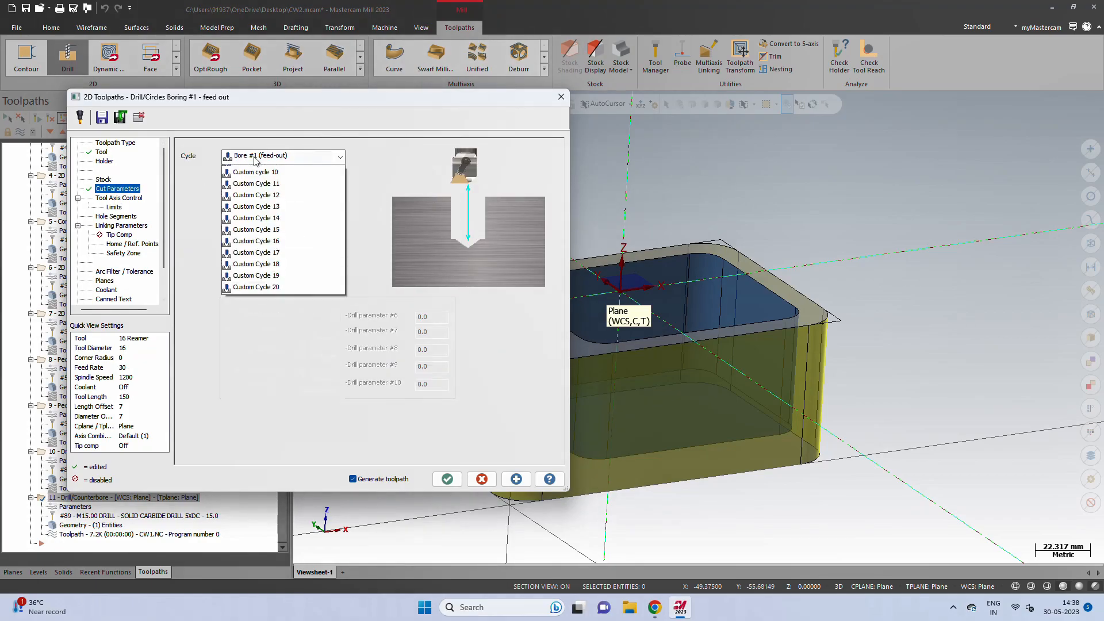
pyautogui.click(273, 217)
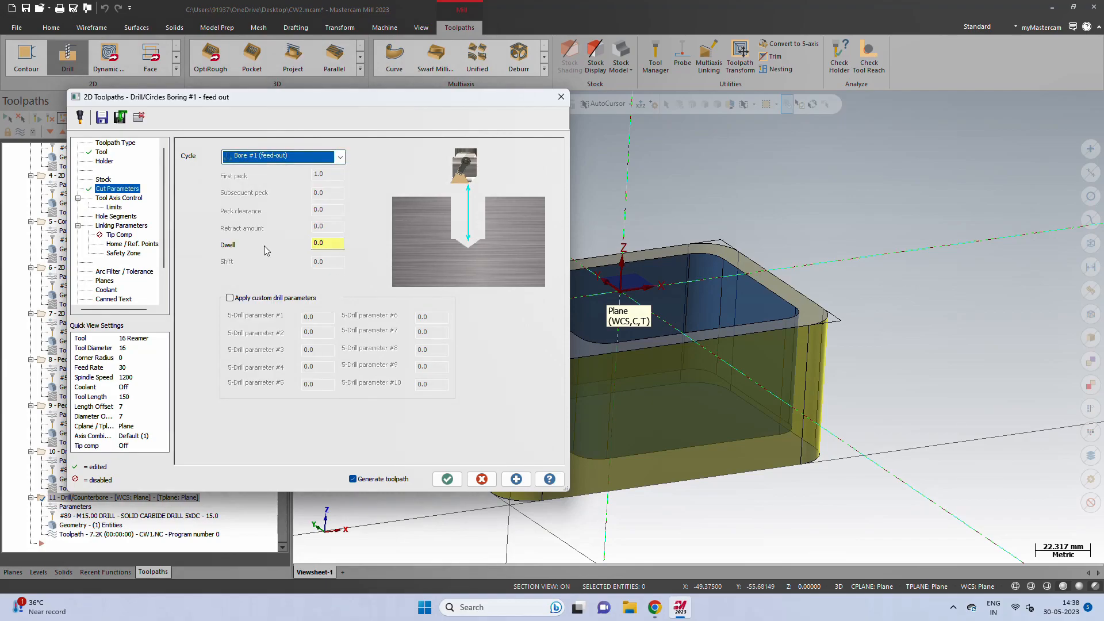
pyautogui.click(115, 207)
pyautogui.click(118, 198)
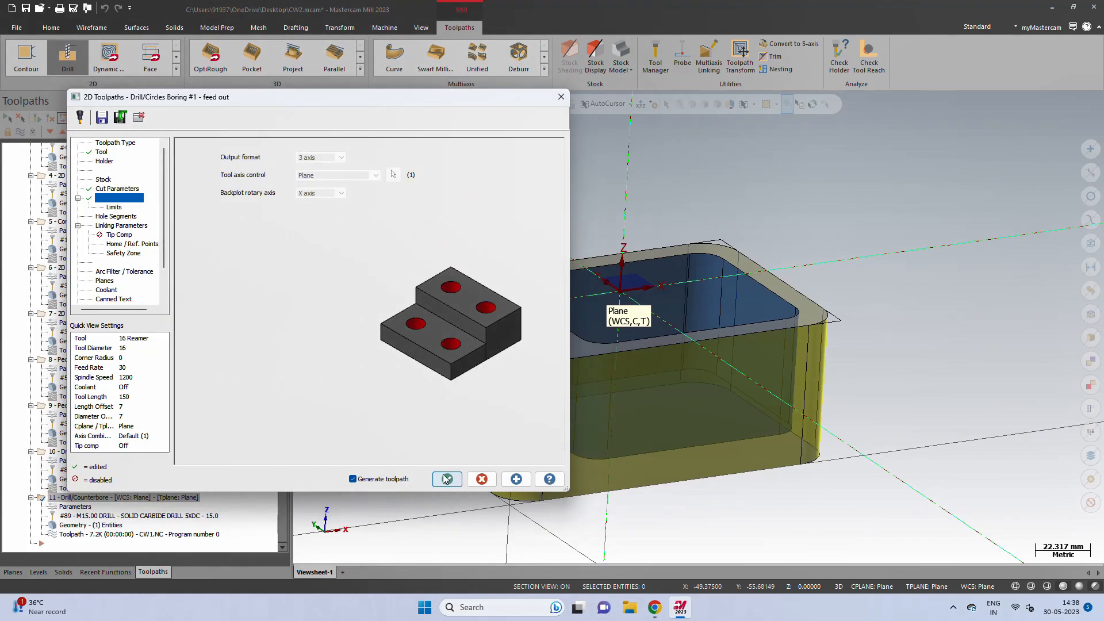
pyautogui.click(447, 479)
pyautogui.scroll(2, 554, 447)
pyautogui.moveTo(555, 447)
pyautogui.mouseDown(button='middle')
pyautogui.moveTo(561, 400)
pyautogui.moveTo(554, 456)
pyautogui.mouseUp(button='middle')
# - Set the reamer operation's absolute depth to -66 in its linking parameters and apply the change
pyautogui.click(68, 516)
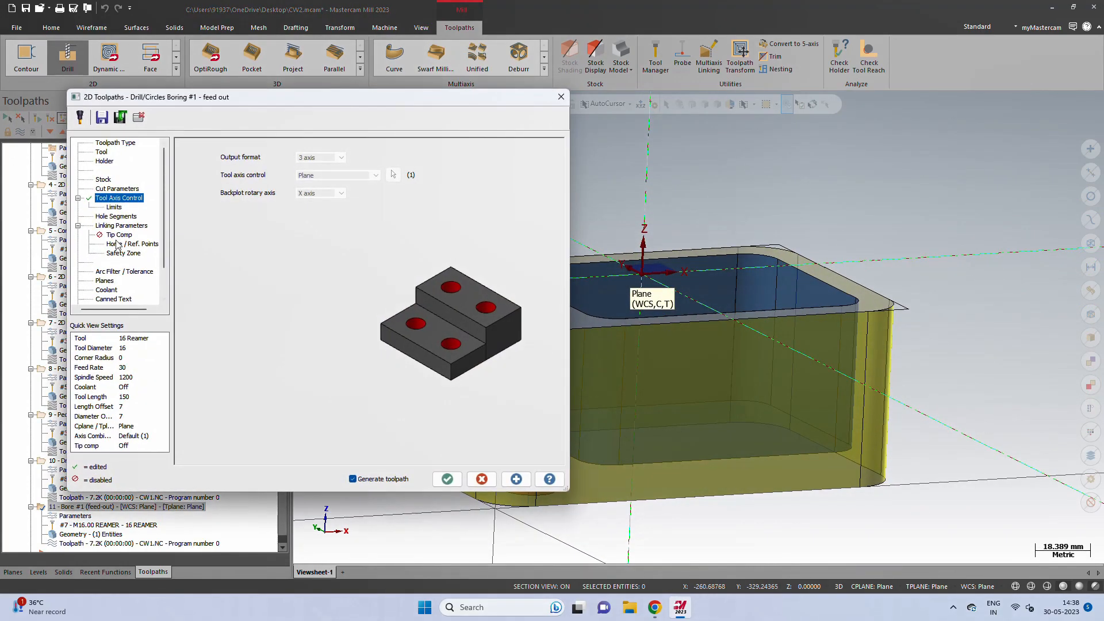
pyautogui.click(122, 226)
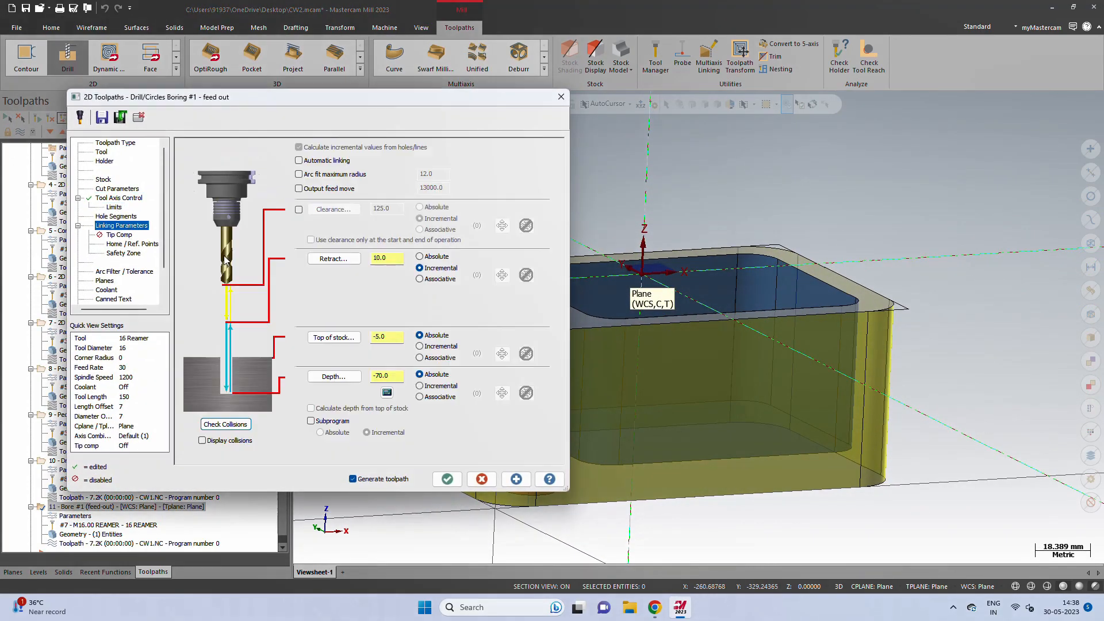
pyautogui.write('-69')
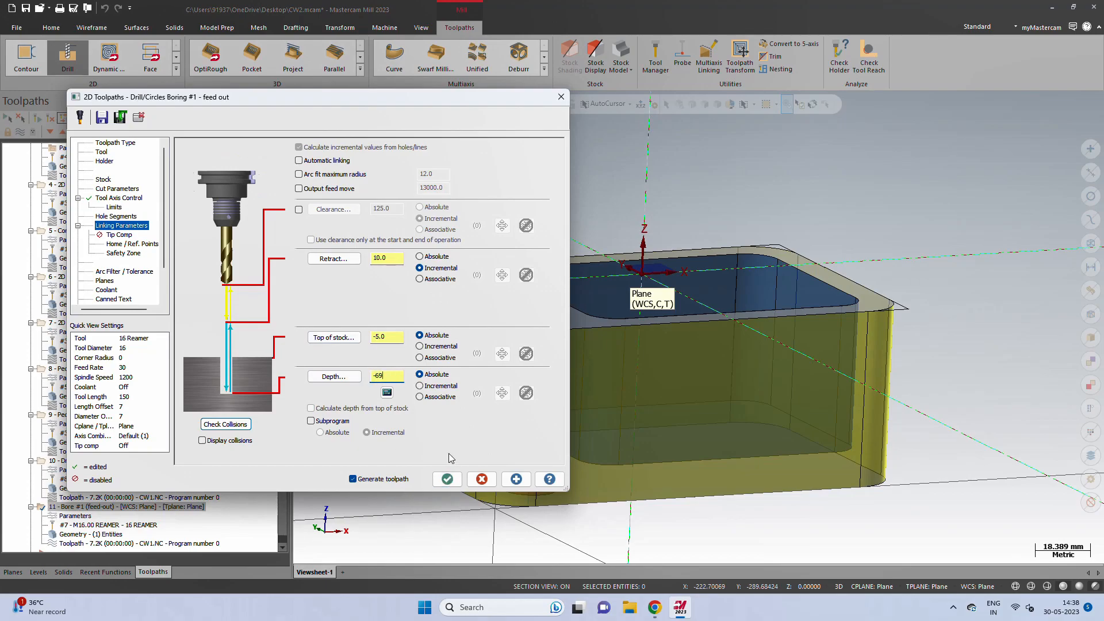
pyautogui.click(446, 480)
pyautogui.scroll(1, 554, 507)
pyautogui.moveTo(554, 507); pyautogui.dragTo(473, 456, button='middle')
pyautogui.scroll(-2, 473, 456)
pyautogui.moveTo(619, 381); pyautogui.dragTo(622, 384, button='middle')
pyautogui.scroll(1, 622, 382)
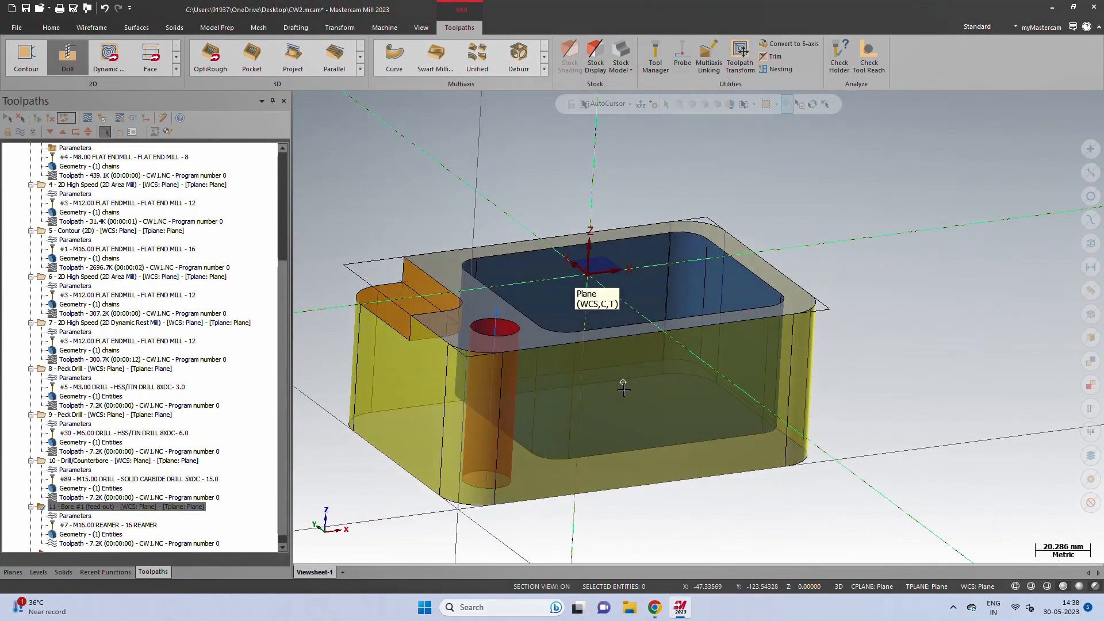
# - Check the linking parameters of the 16 mm reamer operation and close them with the settings accepted
pyautogui.click(53, 516)
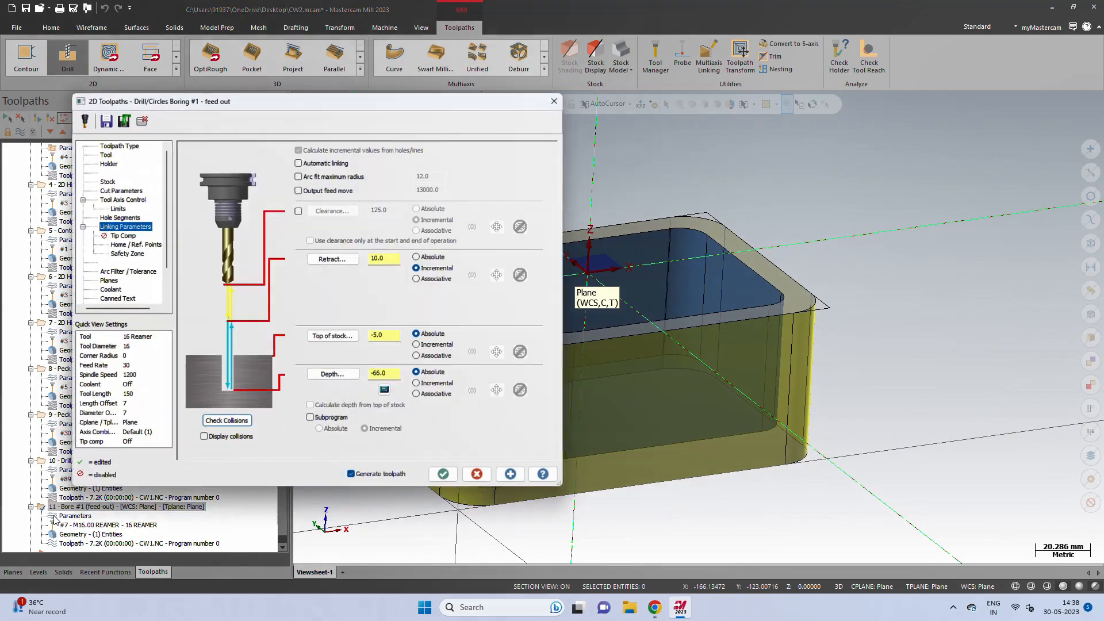
pyautogui.click(447, 479)
pyautogui.scroll(-1, 438, 425)
pyautogui.scroll(-2, 435, 383)
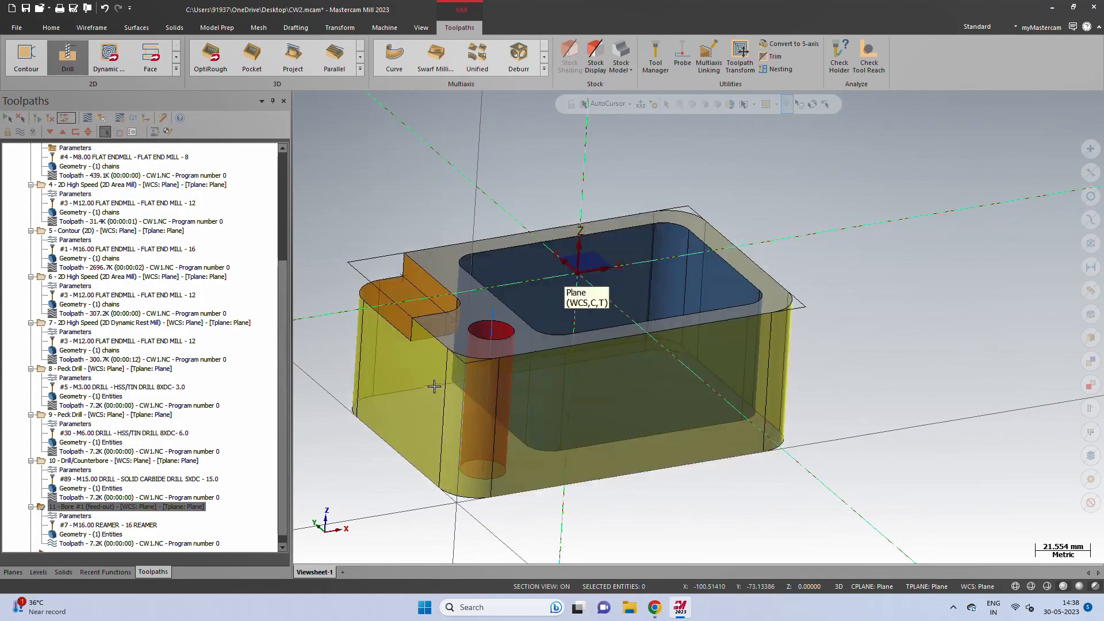
pyautogui.scroll(-1, 81, 537)
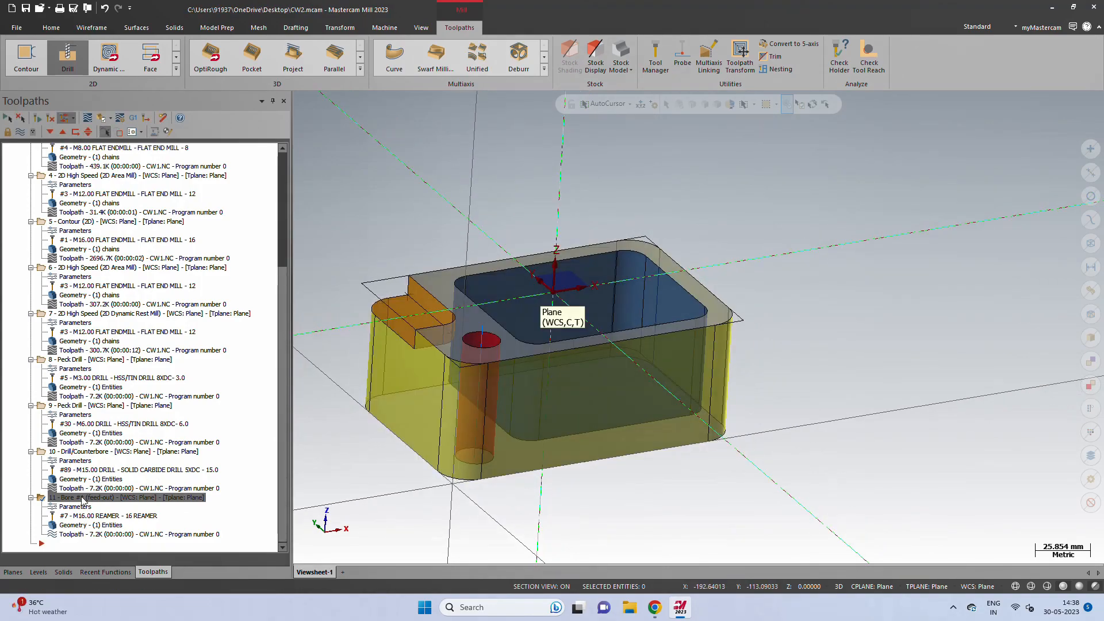
# - Copy the 16 mm reamer operation and paste the duplicate at the end of the toolpath list
pyautogui.rightClick(83, 506)
pyautogui.click(111, 278)
pyautogui.click(68, 538)
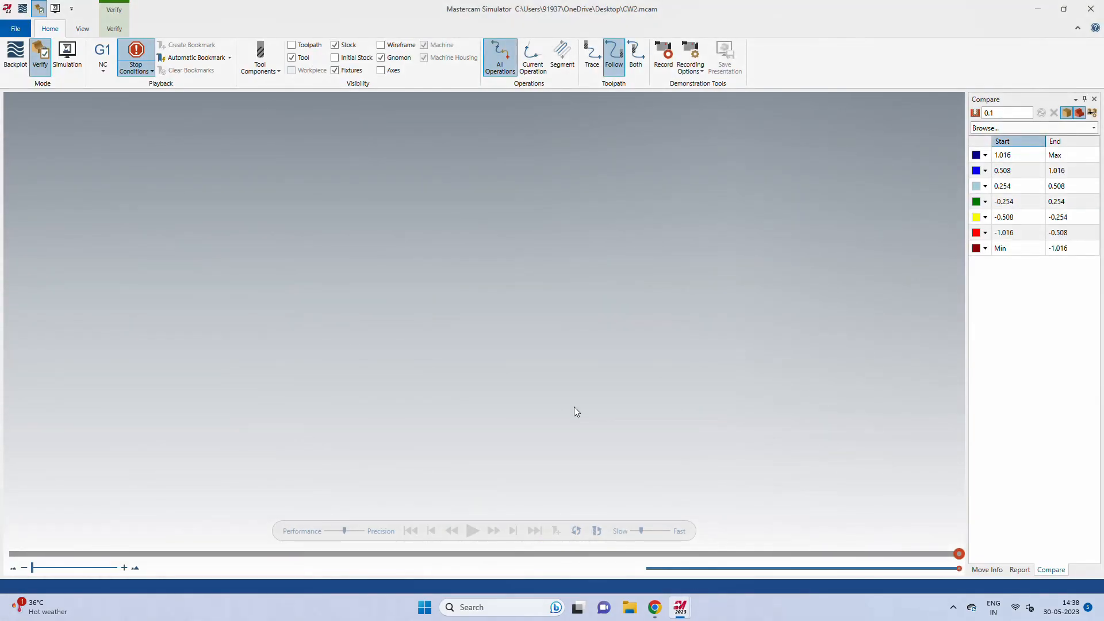
pyautogui.click(1101, 3)
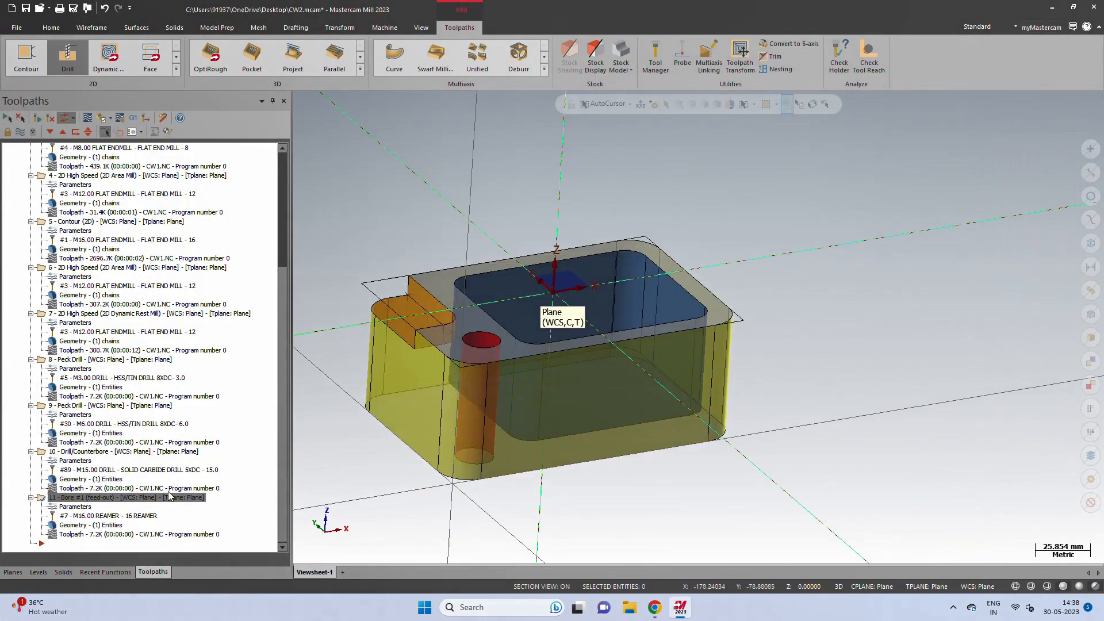
pyautogui.rightClick(85, 550)
pyautogui.click(115, 339)
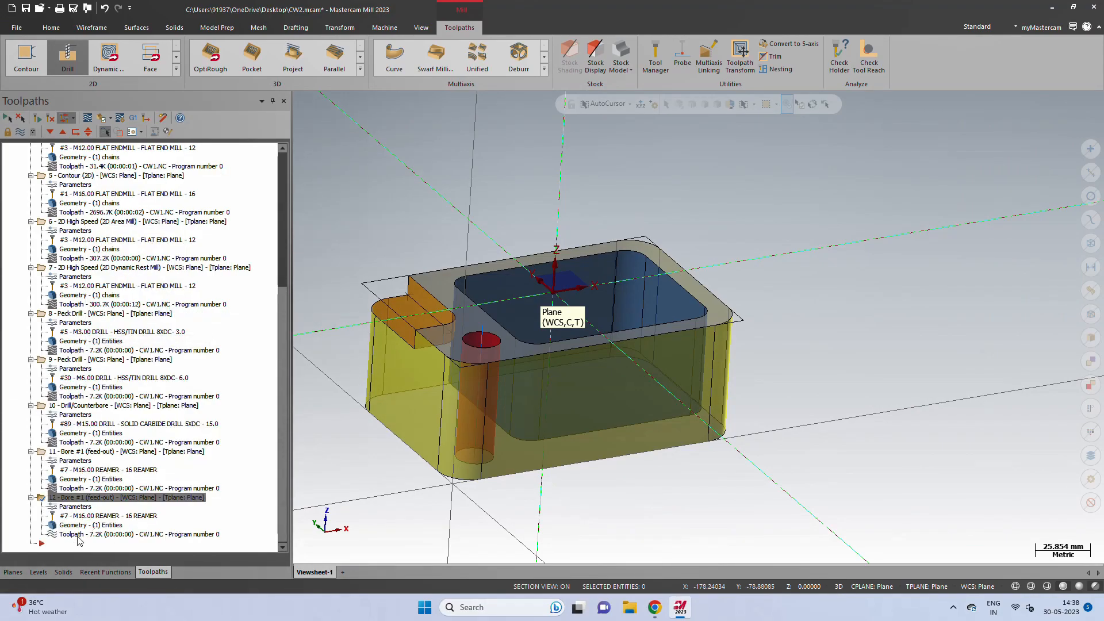
# - Create a bore tool with a 17 mm cutting diameter for the pasted operation, setting its tool number and length offset to 8
pyautogui.click(74, 506)
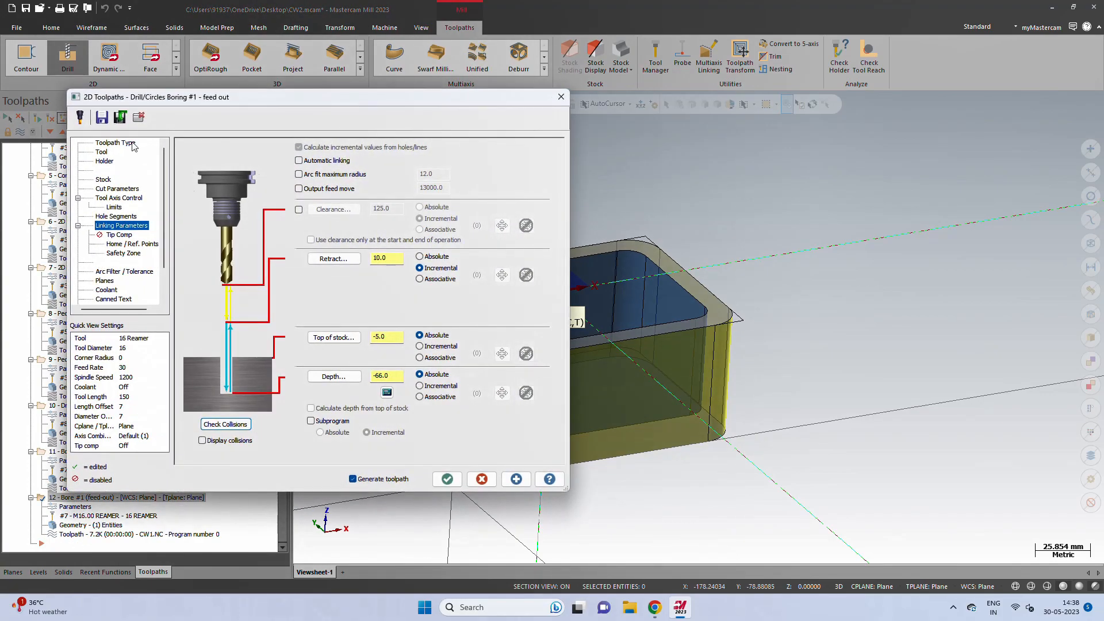
pyautogui.click(116, 142)
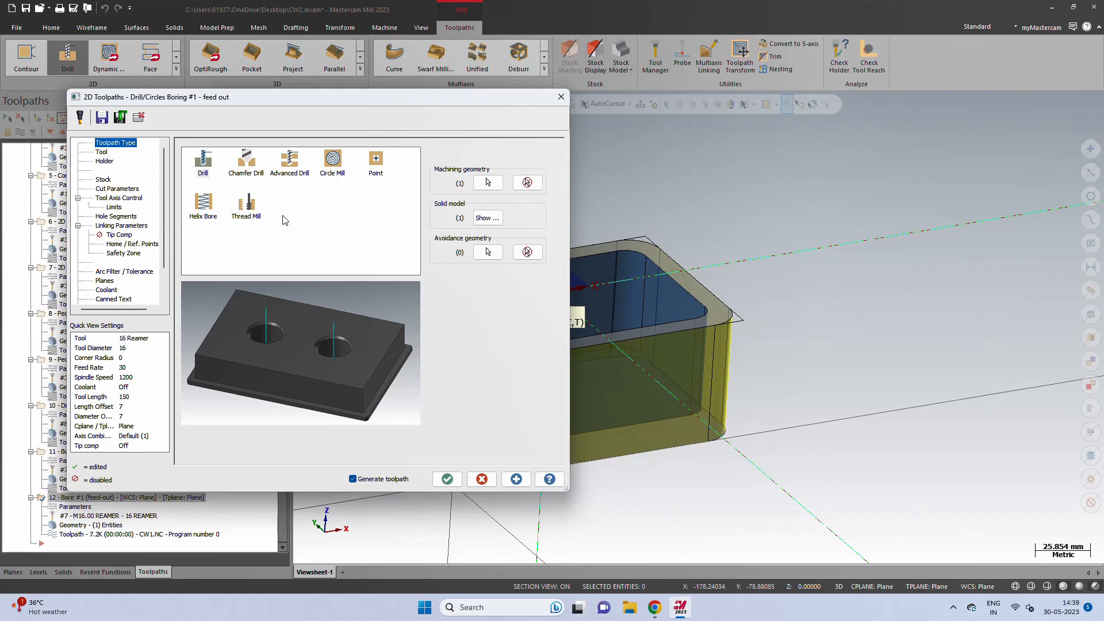
pyautogui.click(102, 152)
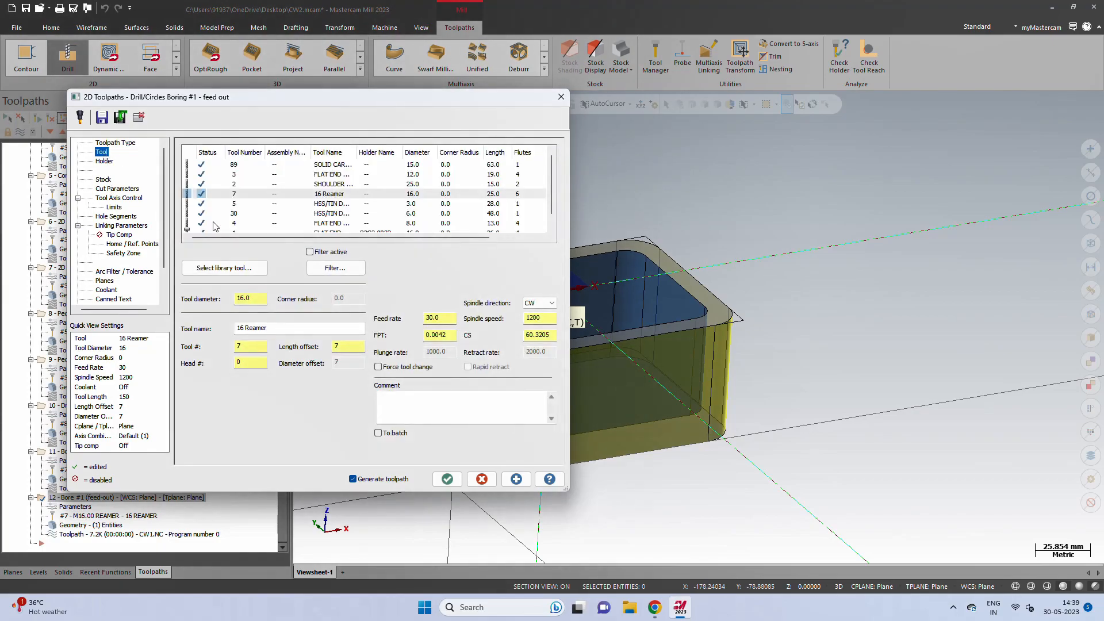
pyautogui.scroll(-1, 265, 233)
pyautogui.rightClick(264, 232)
pyautogui.click(289, 251)
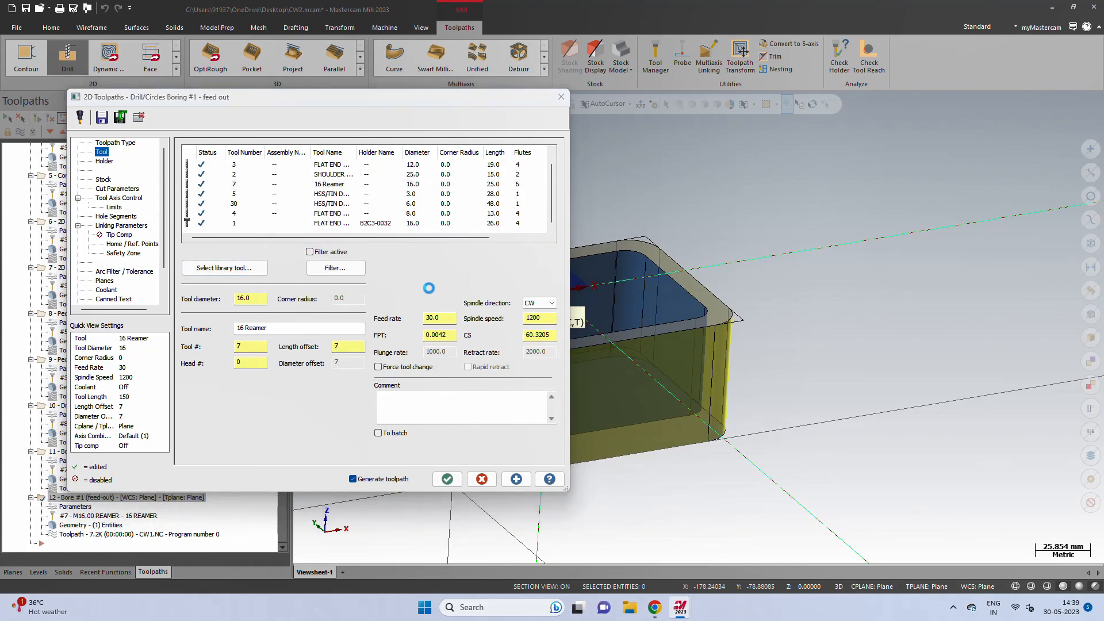
pyautogui.scroll(-2, 604, 313)
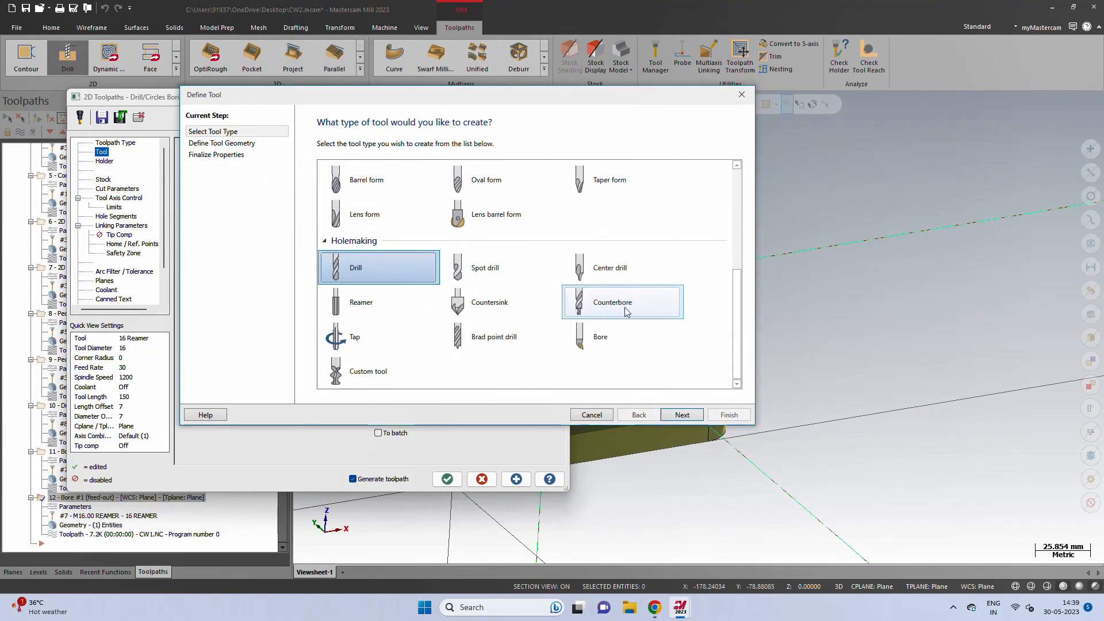
pyautogui.click(606, 338)
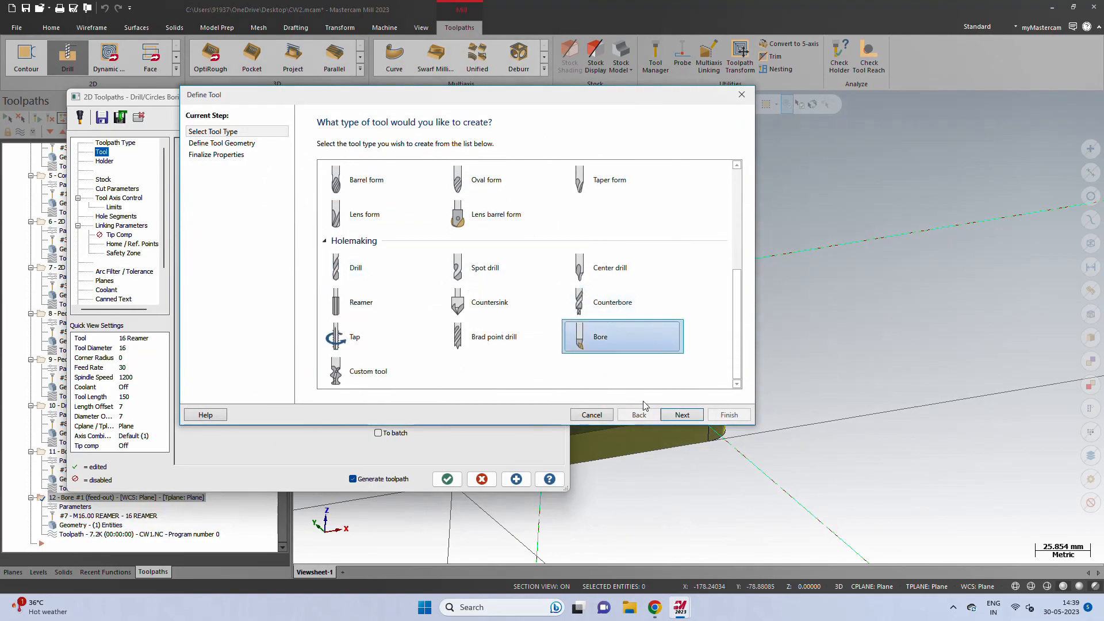
pyautogui.click(679, 414)
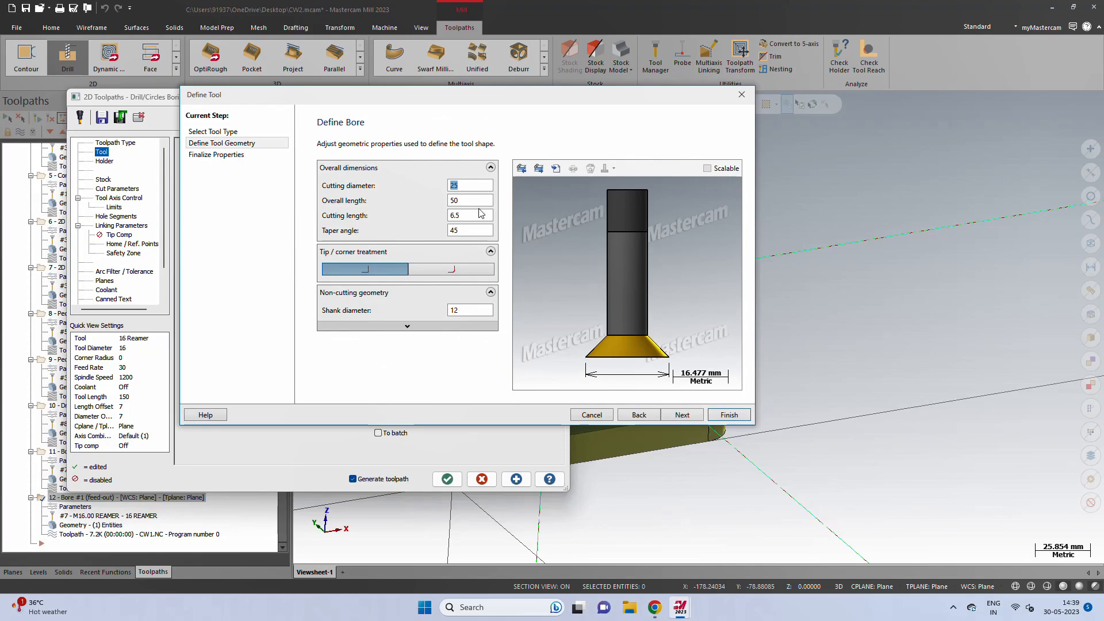
pyautogui.click(682, 414)
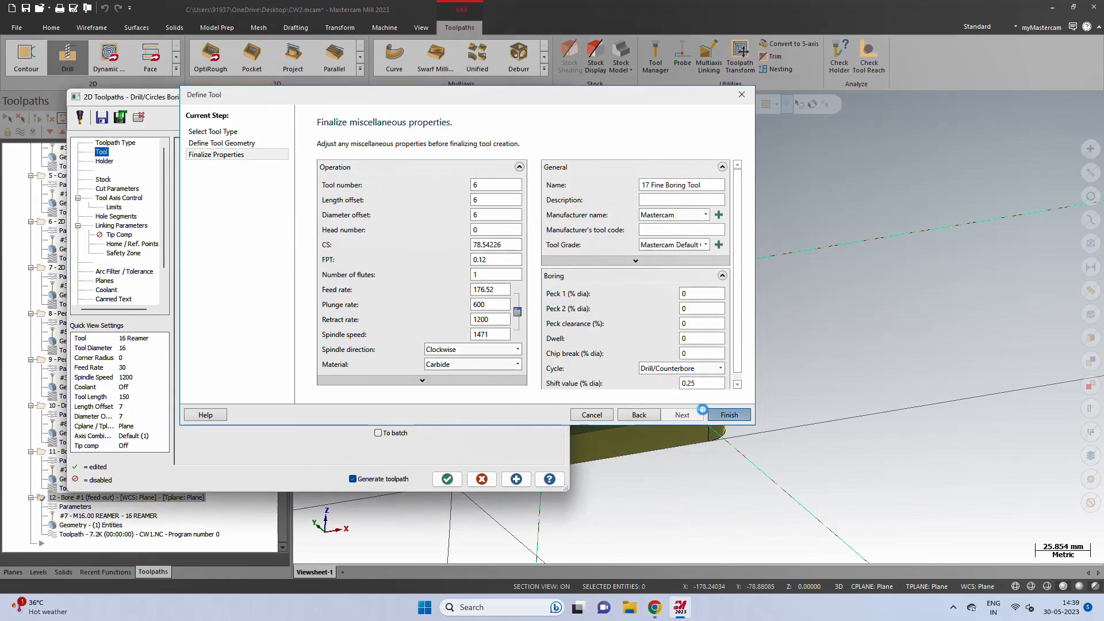
pyautogui.click(729, 415)
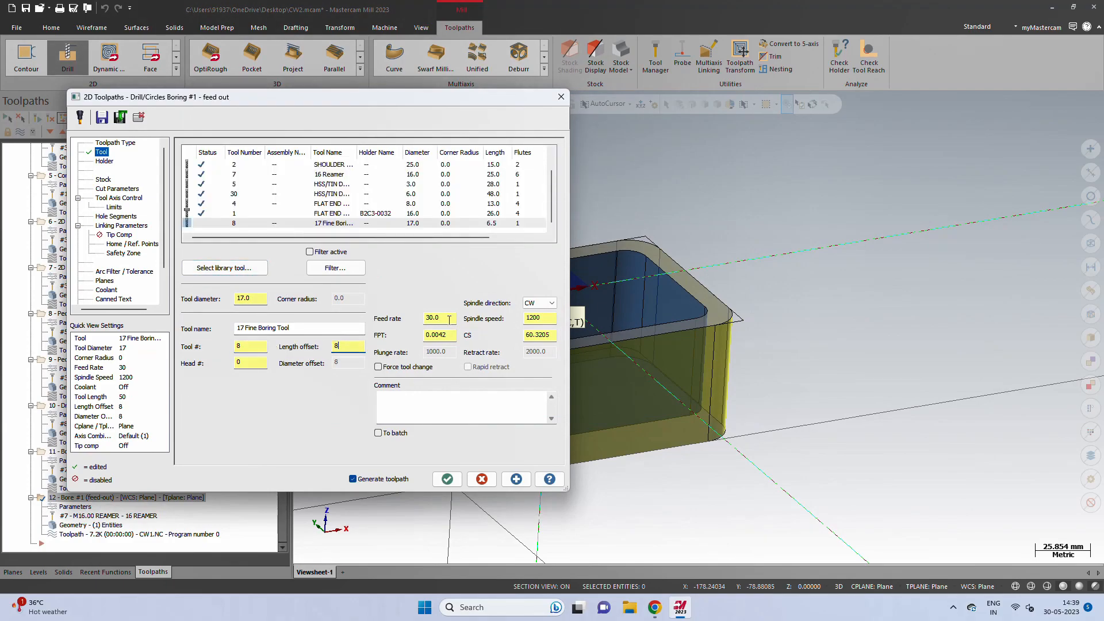
# - Compare the boring cycles, choose Fine Bore (shift) for the 17 mm boring operation and apply its parameters
pyautogui.click(113, 188)
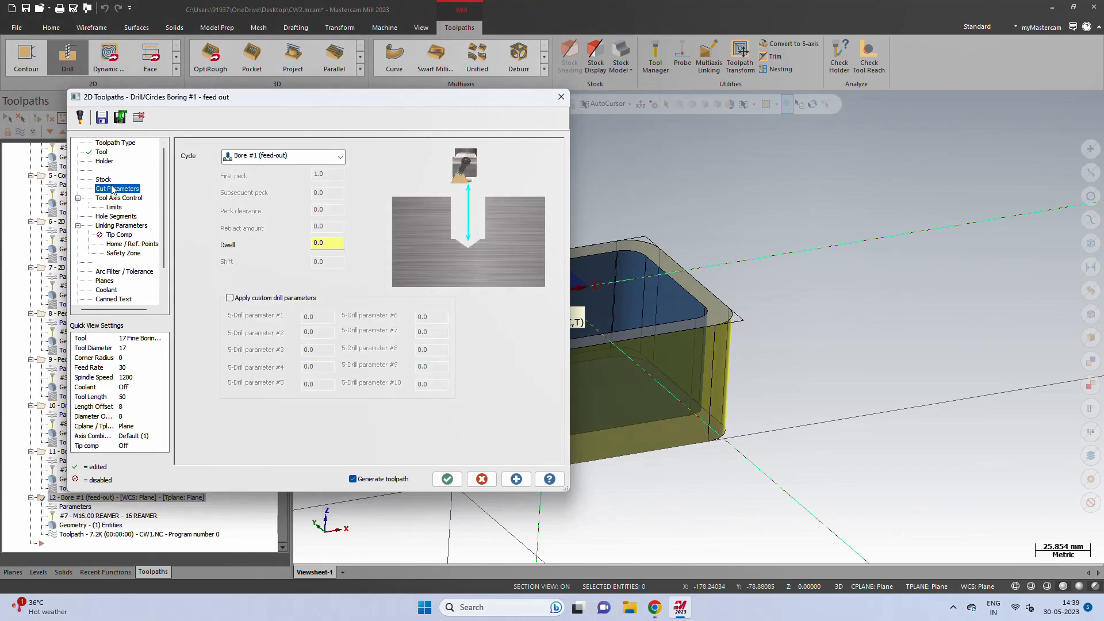
pyautogui.click(255, 156)
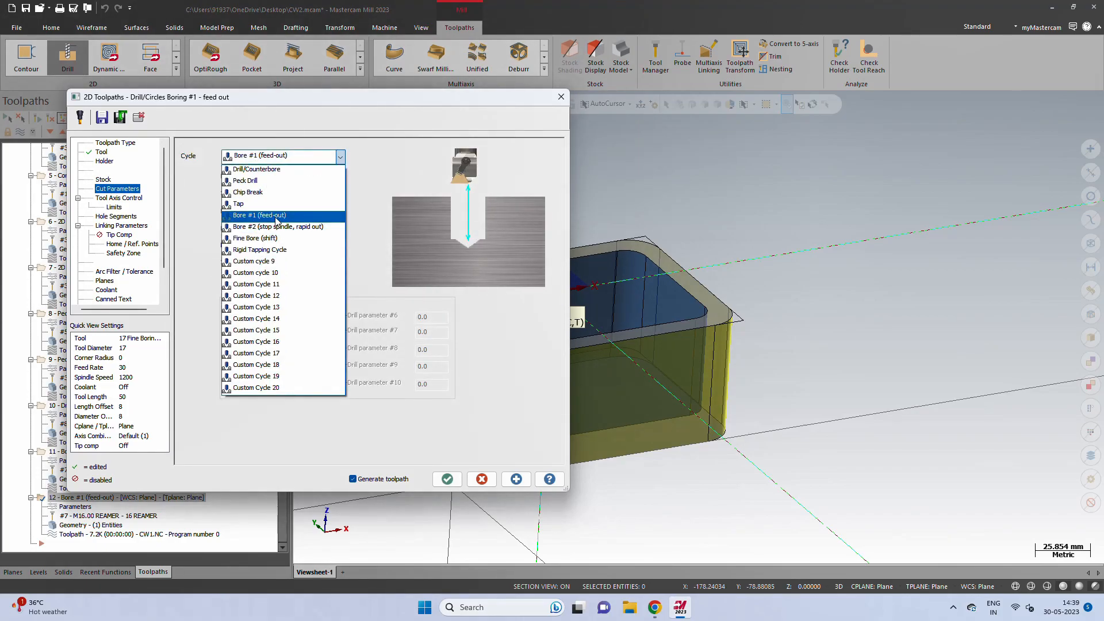
pyautogui.click(275, 227)
pyautogui.click(273, 156)
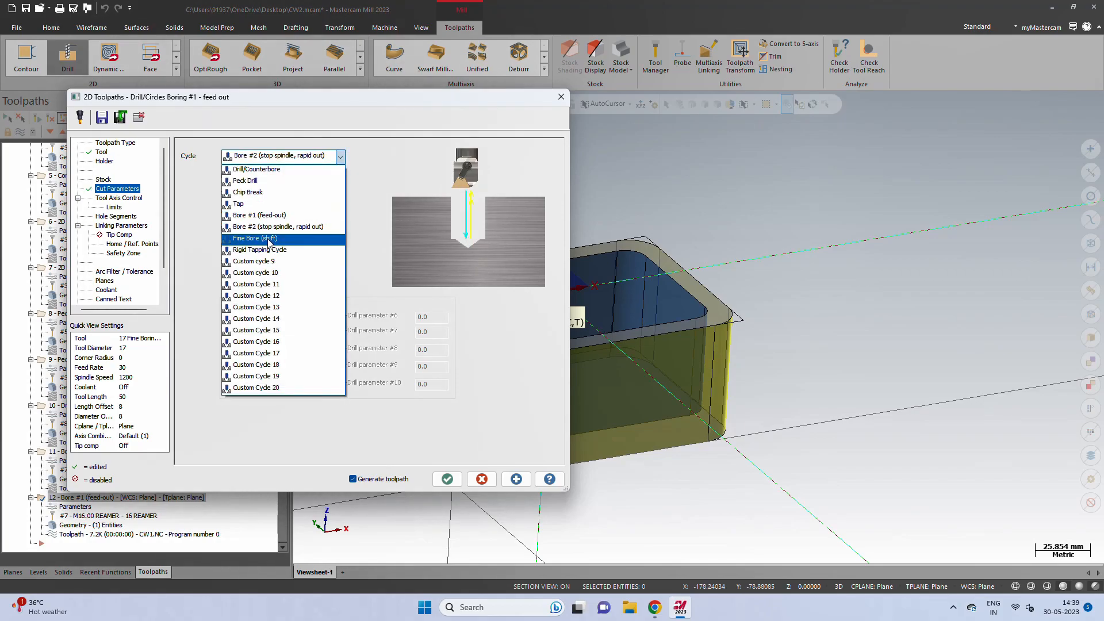
pyautogui.click(261, 215)
pyautogui.click(268, 157)
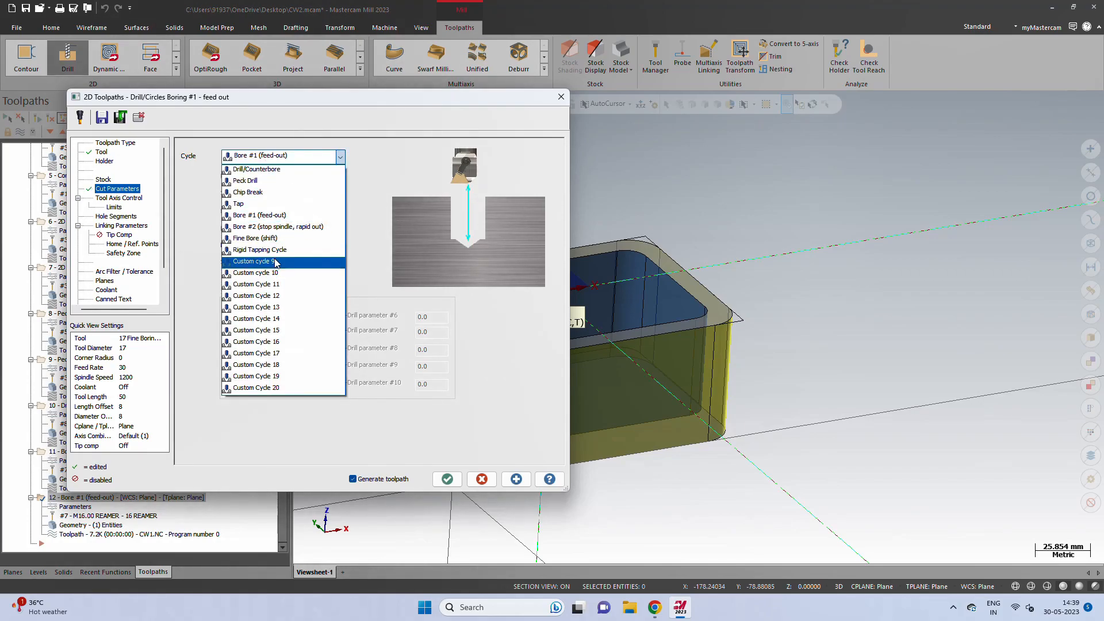
pyautogui.click(274, 238)
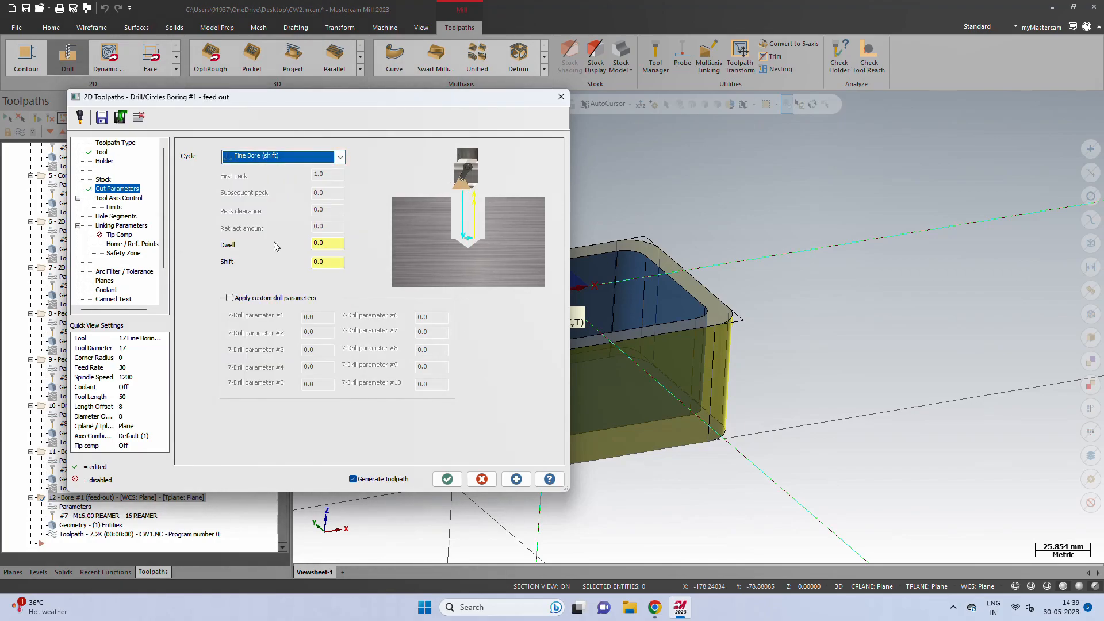
pyautogui.click(275, 158)
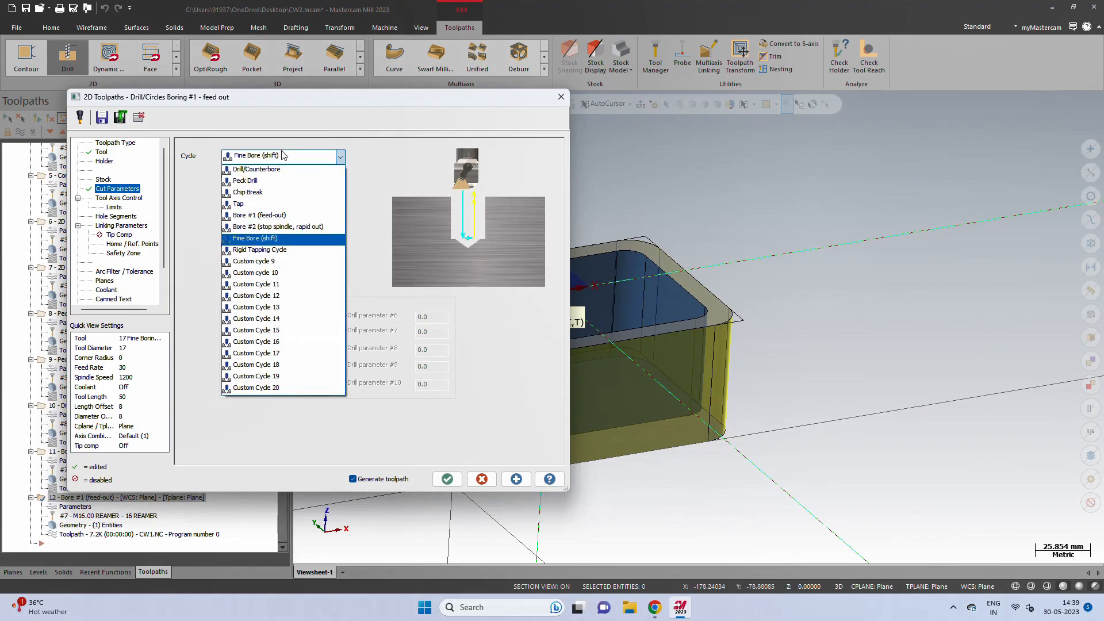
pyautogui.click(274, 238)
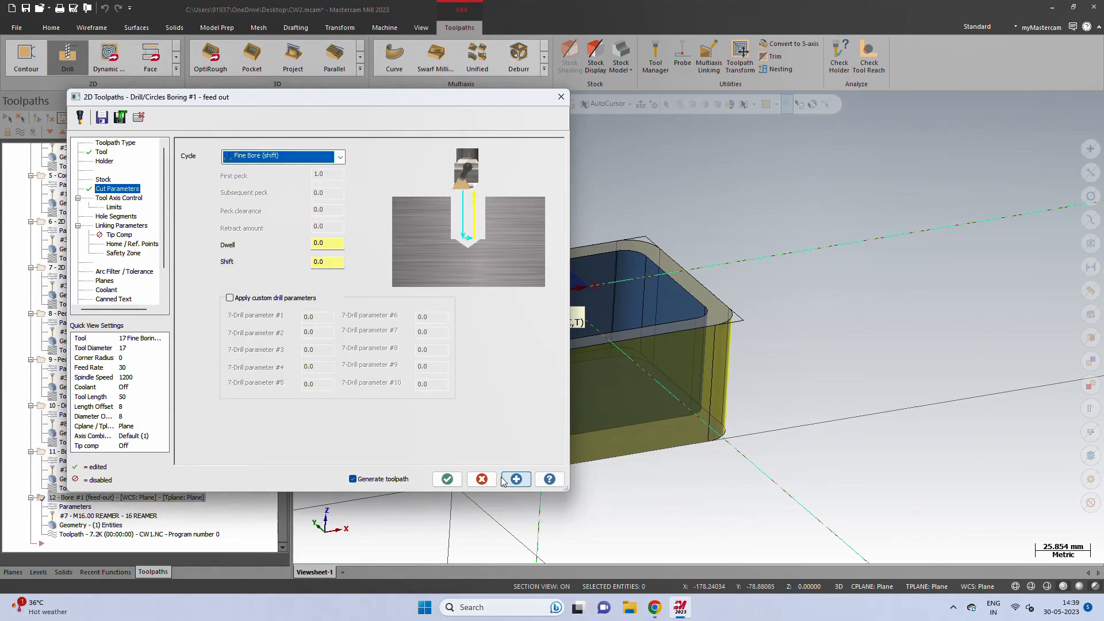
pyautogui.click(447, 479)
pyautogui.scroll(2, 490, 345)
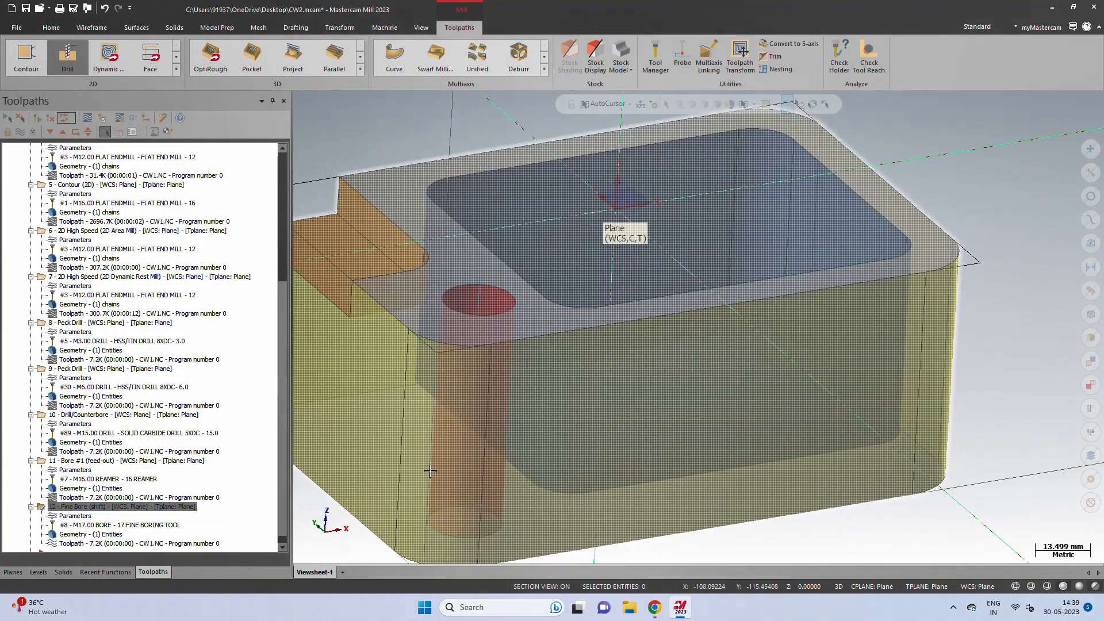
# - Change the 17 mm boring operation's cycle to Bore #1 (feed-out) and apply it
pyautogui.click(84, 516)
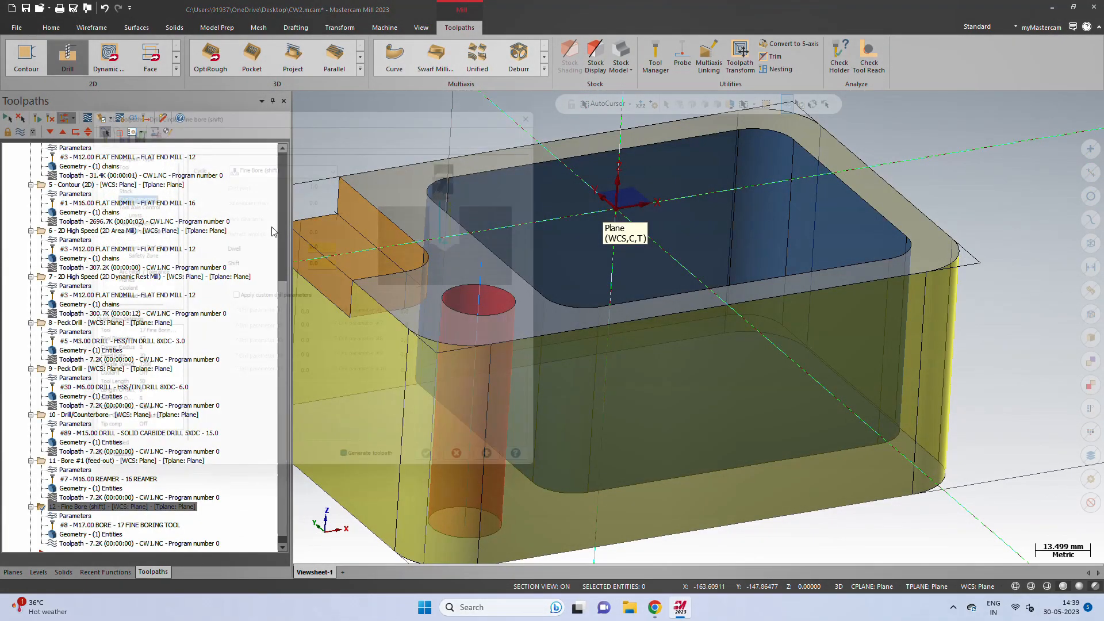
pyautogui.click(283, 157)
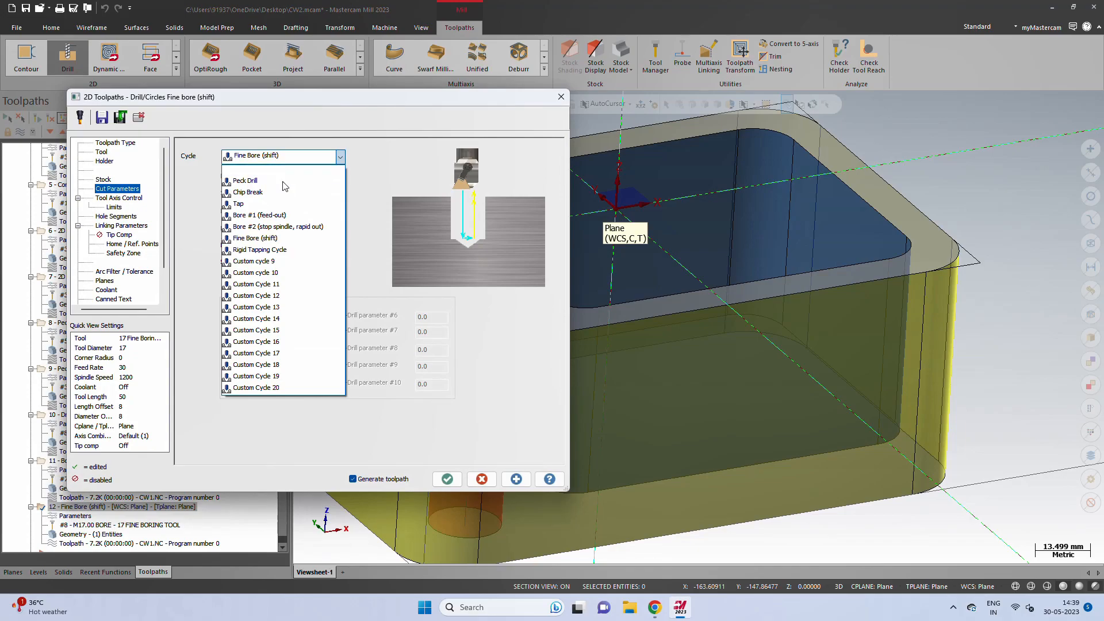
pyautogui.click(270, 215)
pyautogui.click(446, 479)
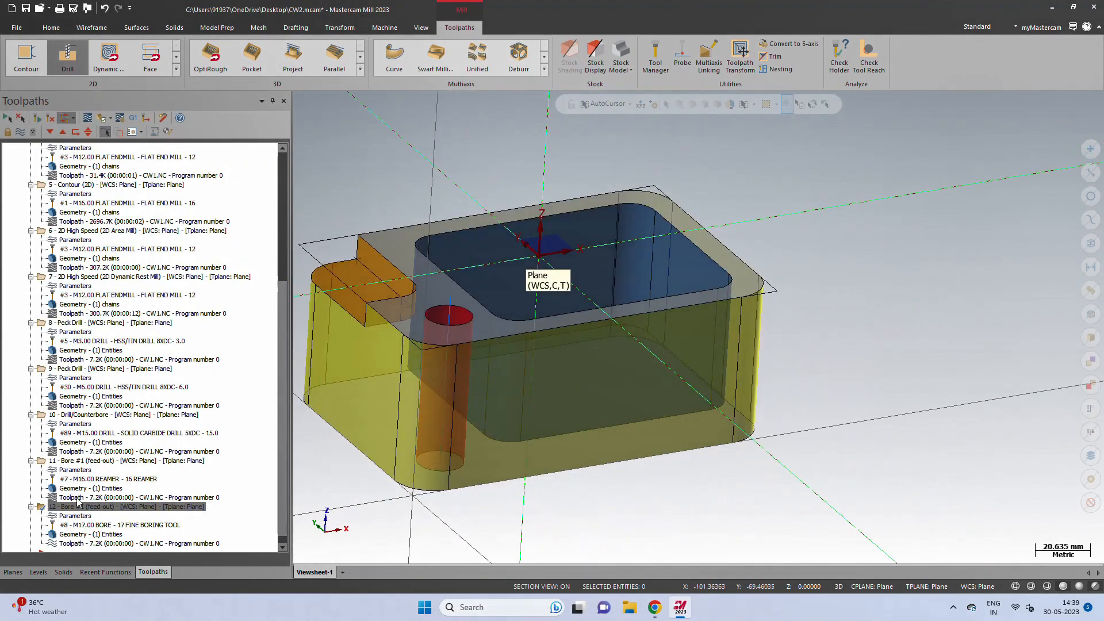
pyautogui.scroll(-1, 79, 502)
# - Copy the 17 mm boring operation and paste the duplicate at the end of the toolpath list
pyautogui.rightClick(81, 539)
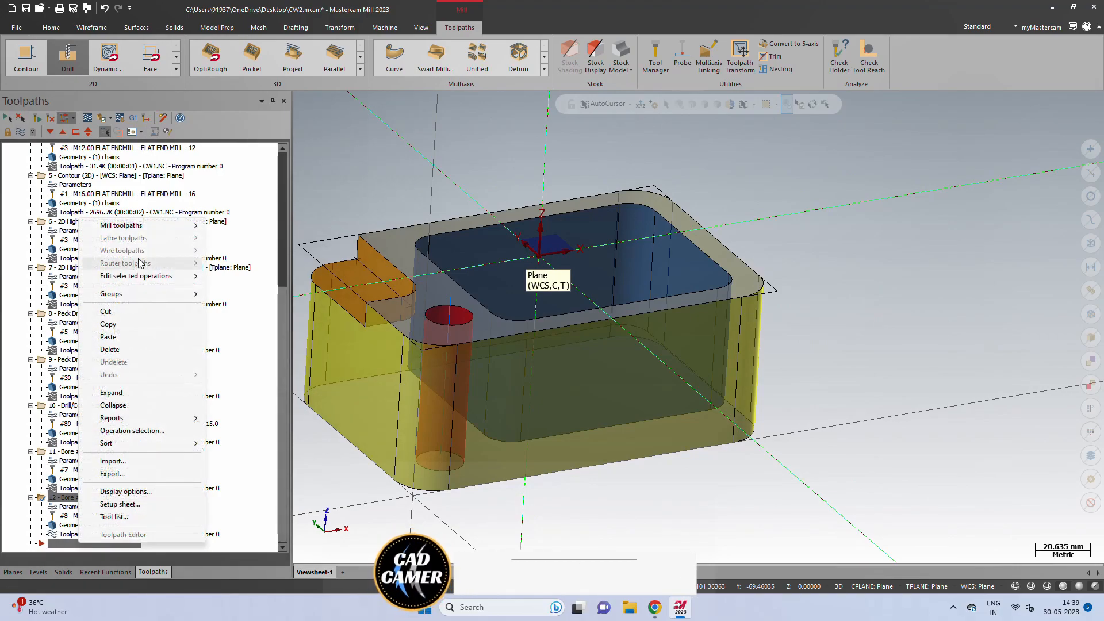
pyautogui.rightClick(71, 497)
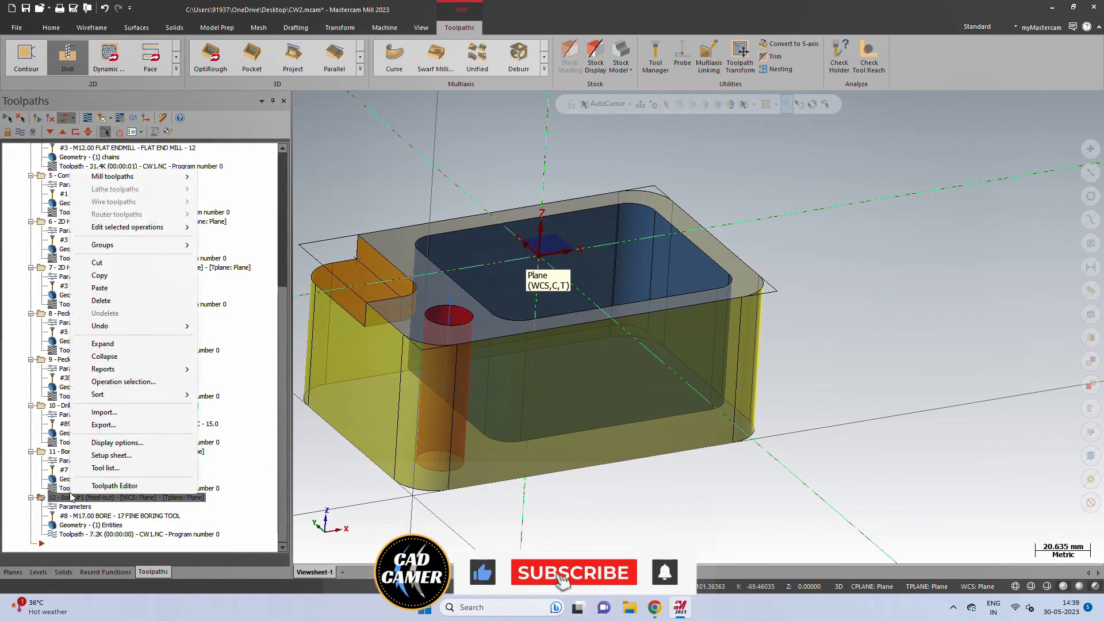
pyautogui.click(108, 276)
pyautogui.rightClick(71, 543)
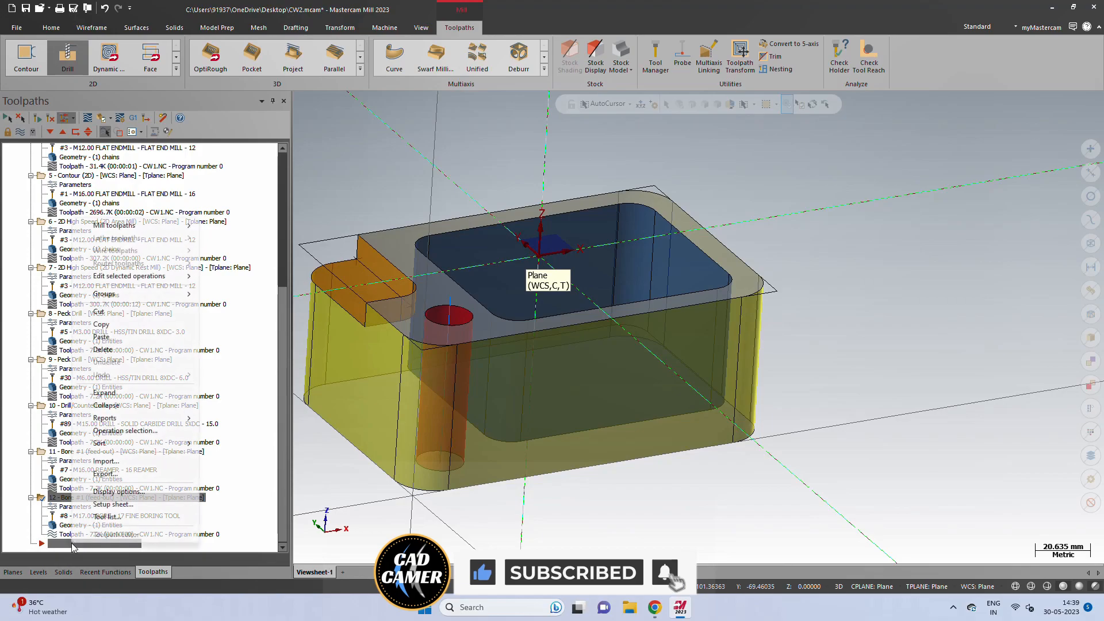
pyautogui.click(101, 337)
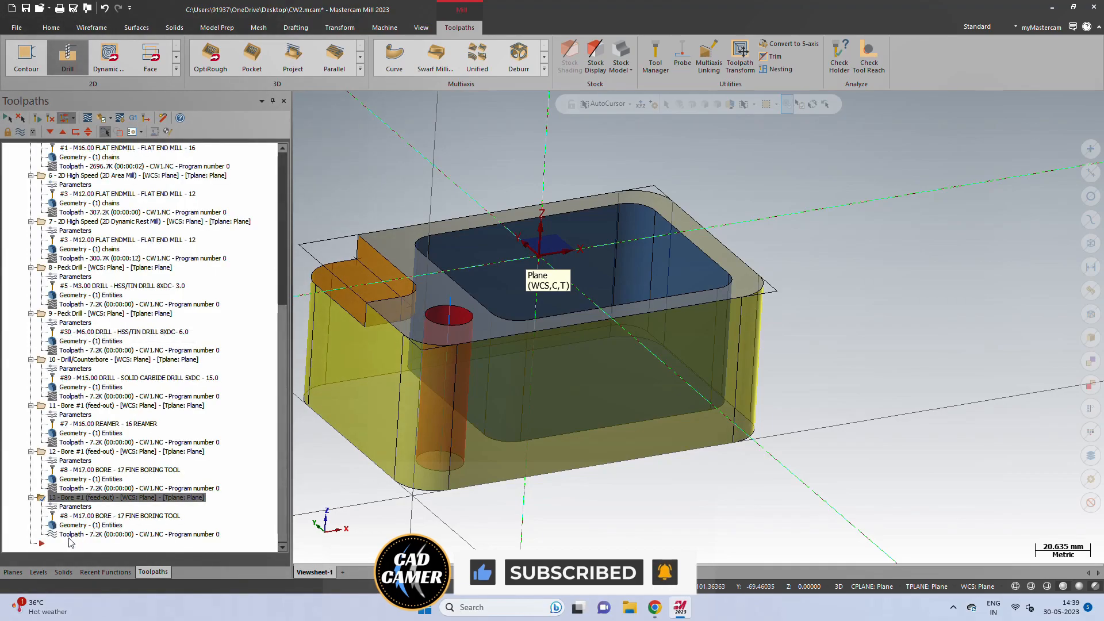
# - Compare the Advanced Drill, Circle Mill and Helix Bore toolpath types for the pasted operation and choose Helix Bore
pyautogui.click(74, 506)
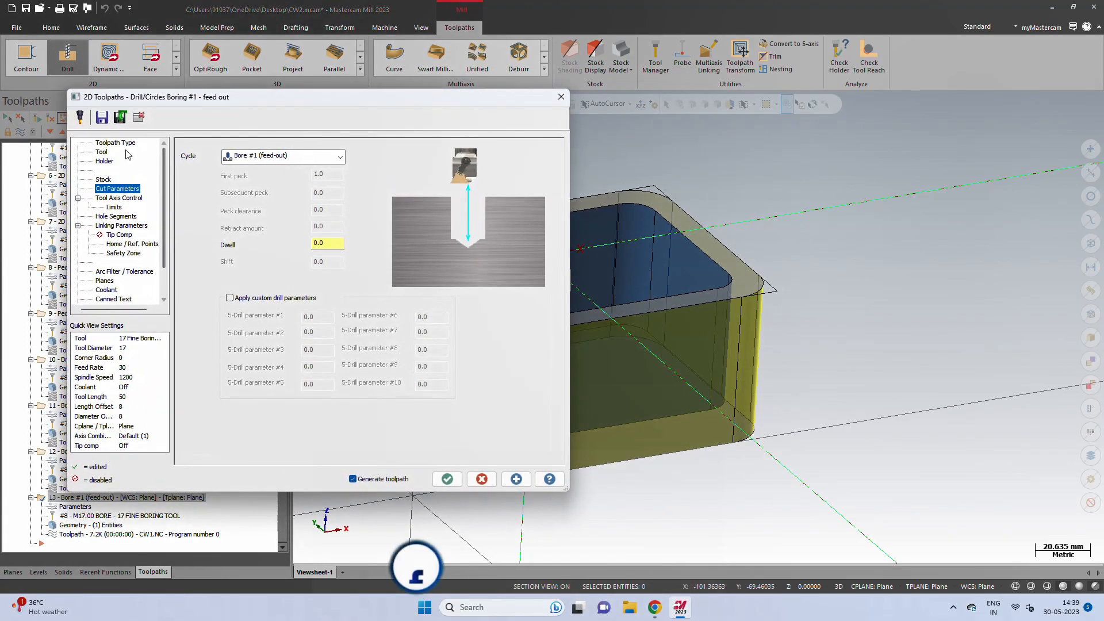
pyautogui.click(117, 143)
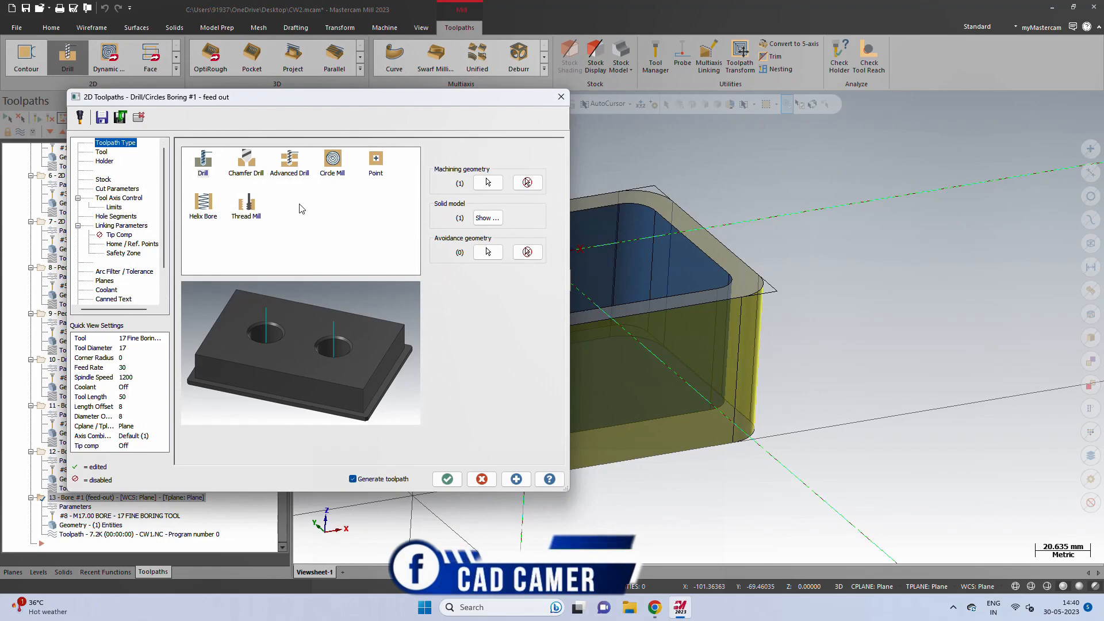
pyautogui.click(291, 164)
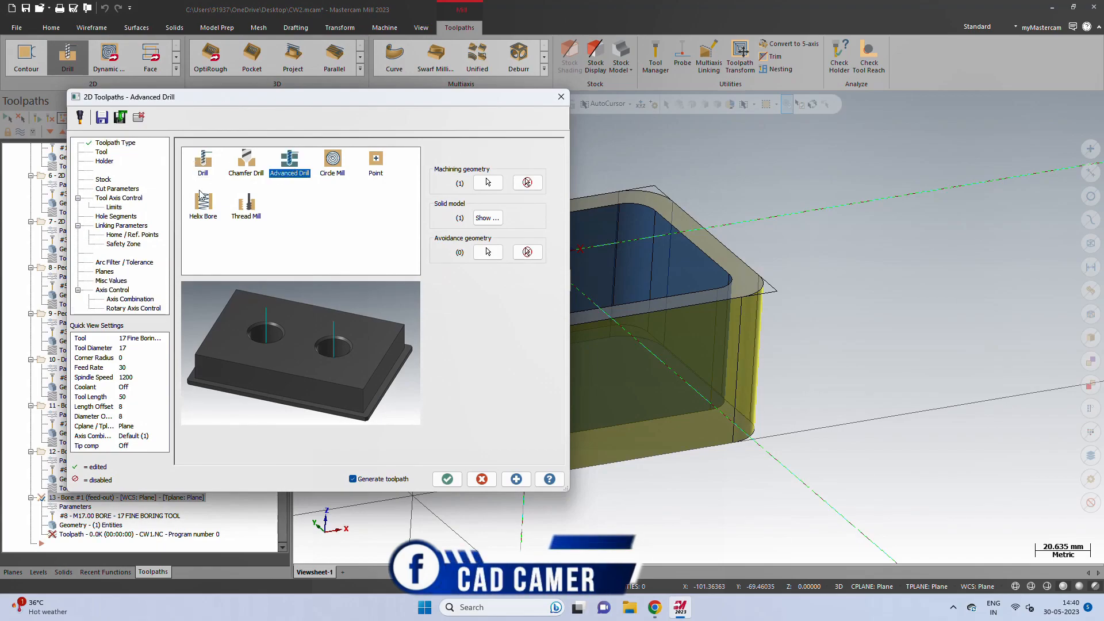
pyautogui.click(118, 189)
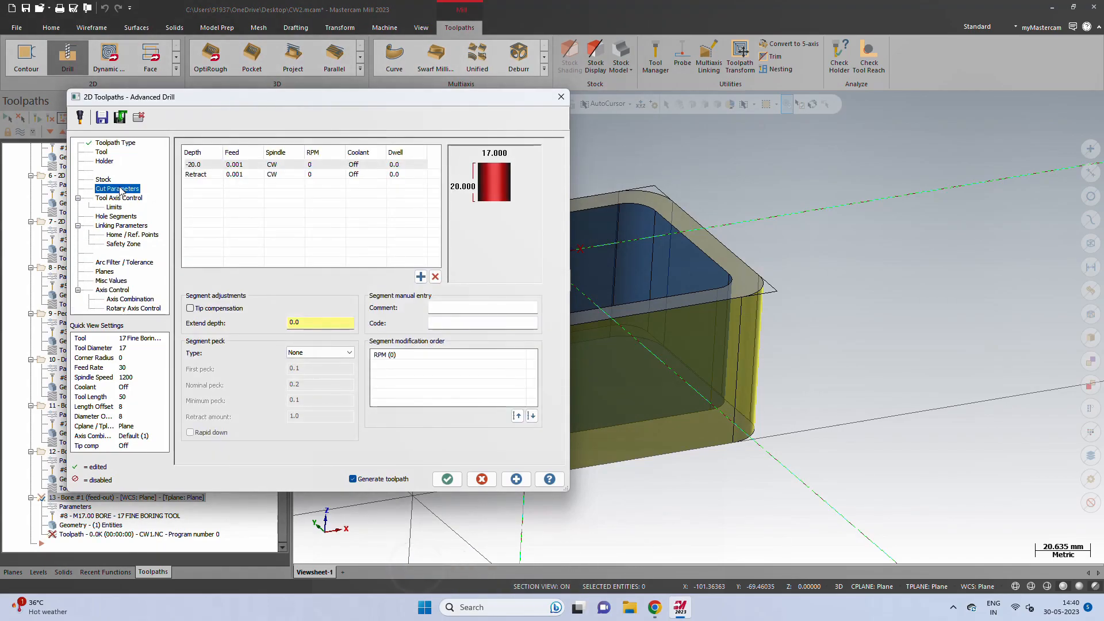
pyautogui.click(116, 142)
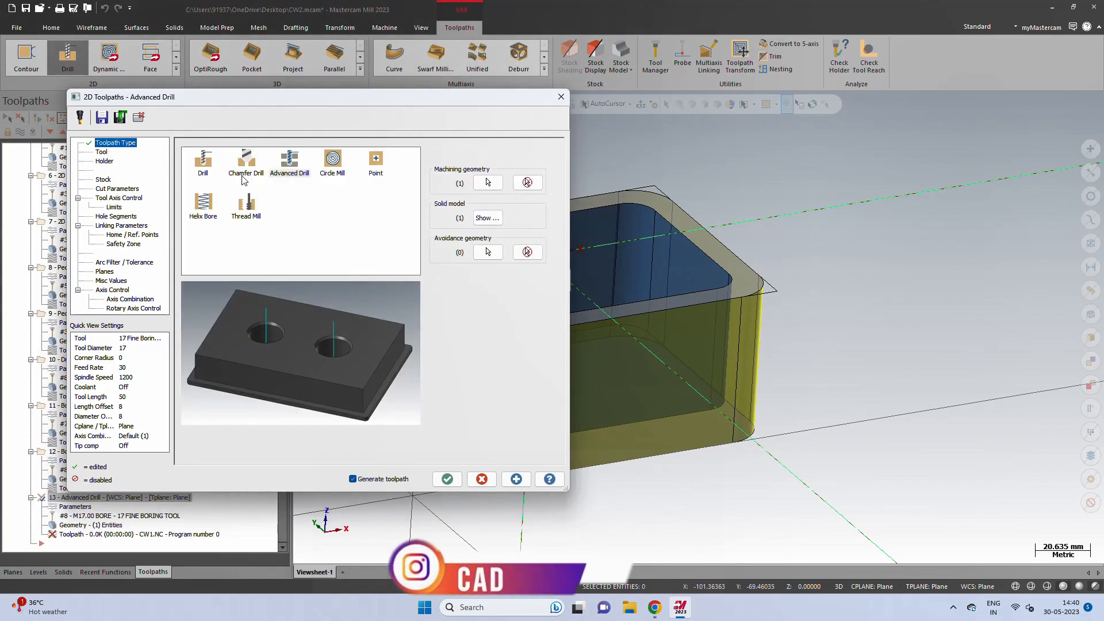
pyautogui.click(333, 161)
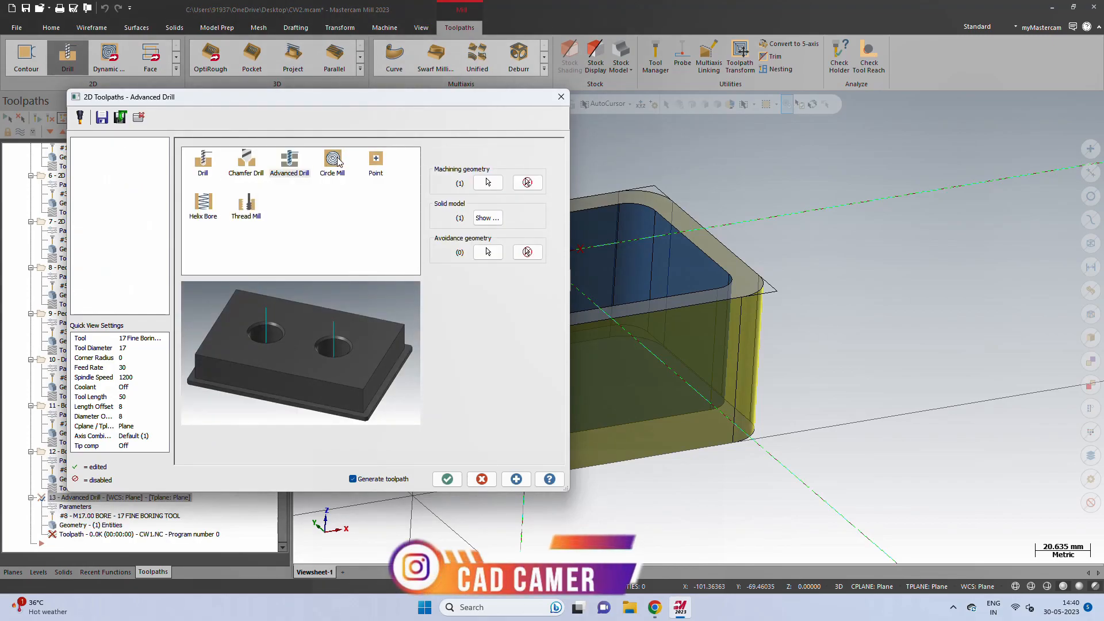
pyautogui.click(203, 203)
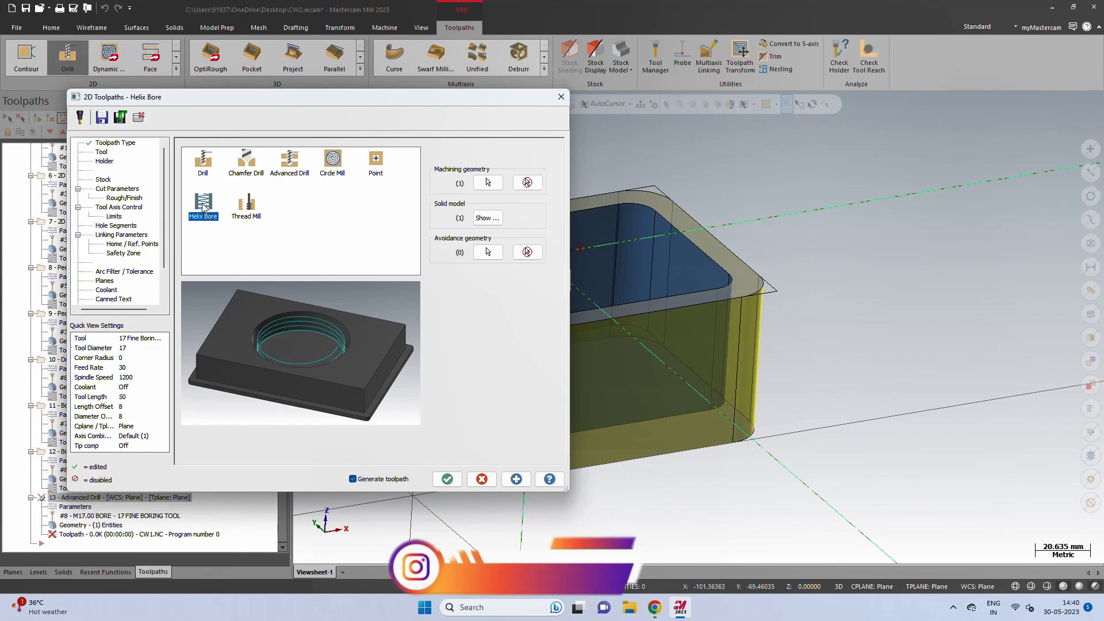
pyautogui.click(334, 167)
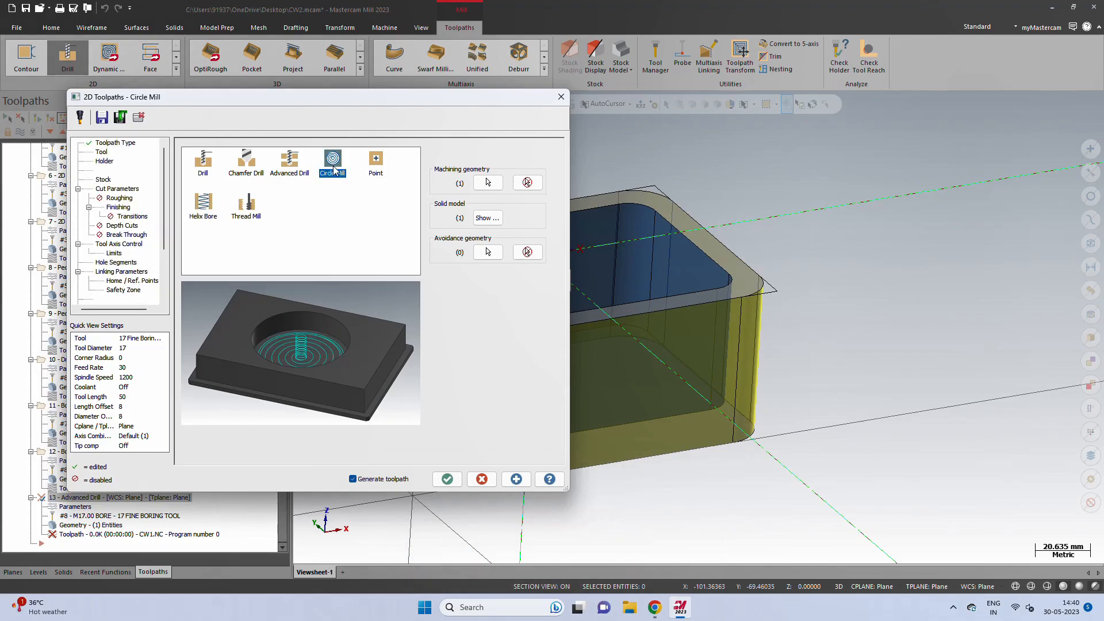
pyautogui.click(200, 207)
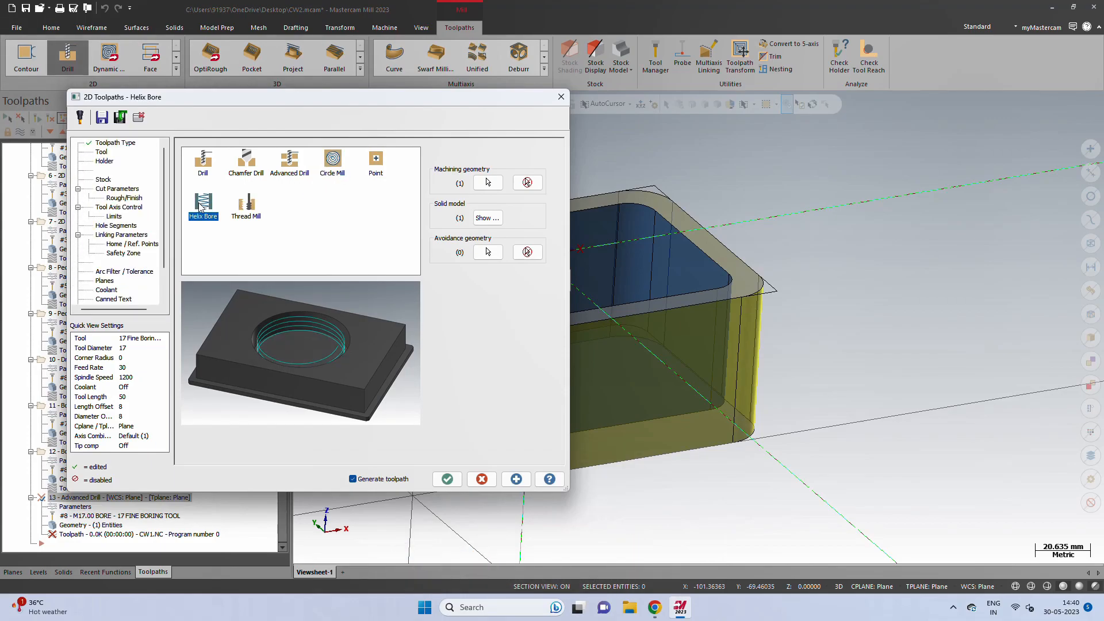
# - Assign the 12 mm flat end mill to the helix bore operation, with a feed rate of 300 and a spindle speed of 2400
pyautogui.click(101, 152)
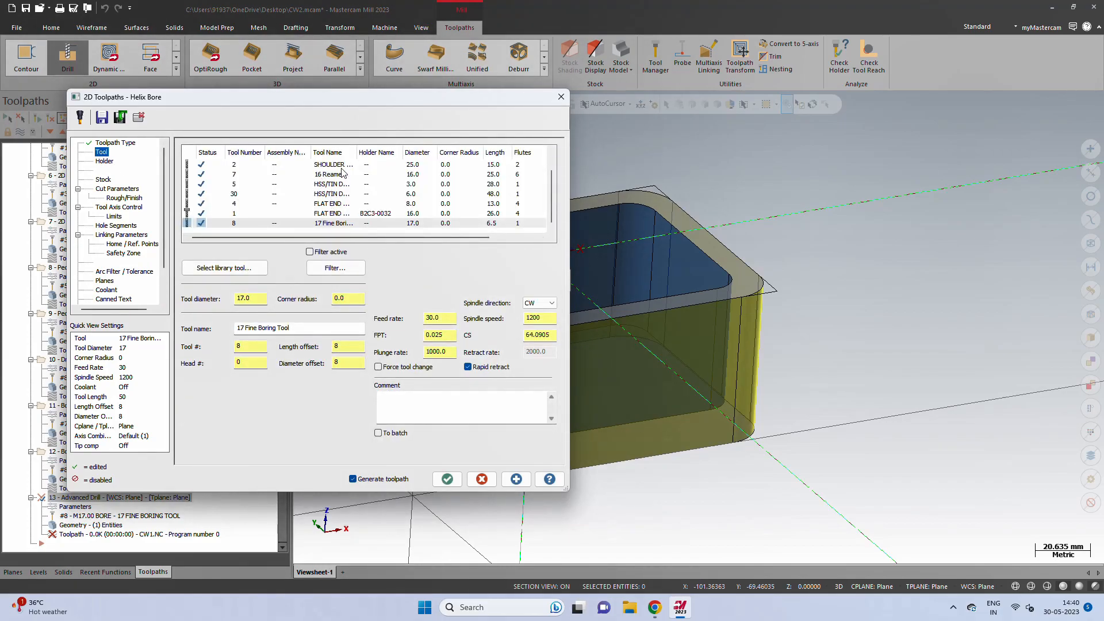
pyautogui.scroll(1, 338, 187)
pyautogui.doubleClick(323, 174)
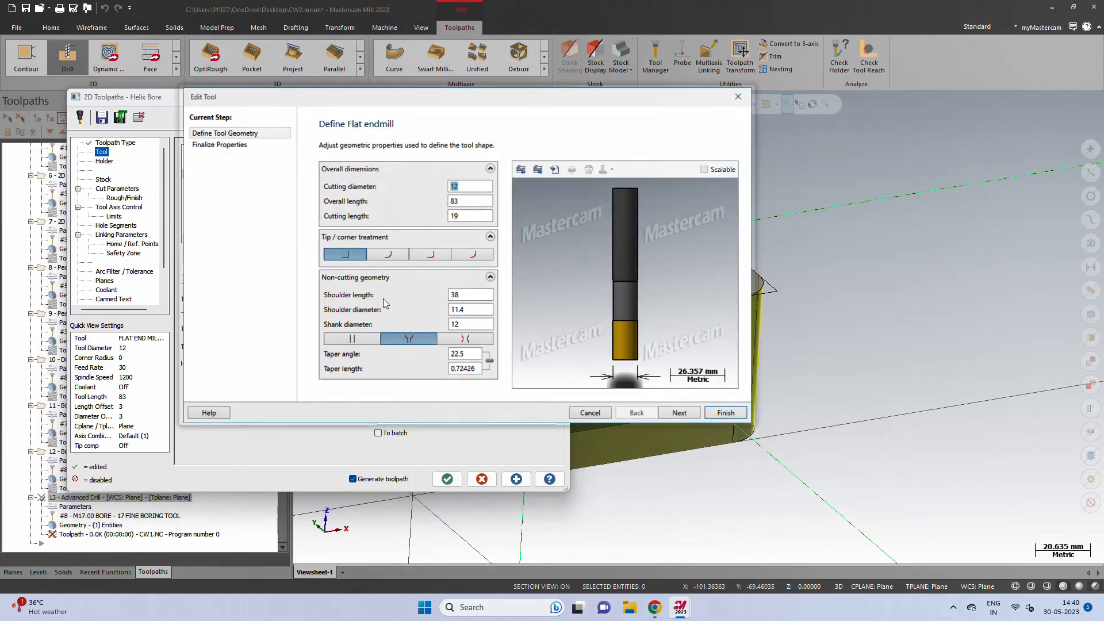
pyautogui.click(728, 415)
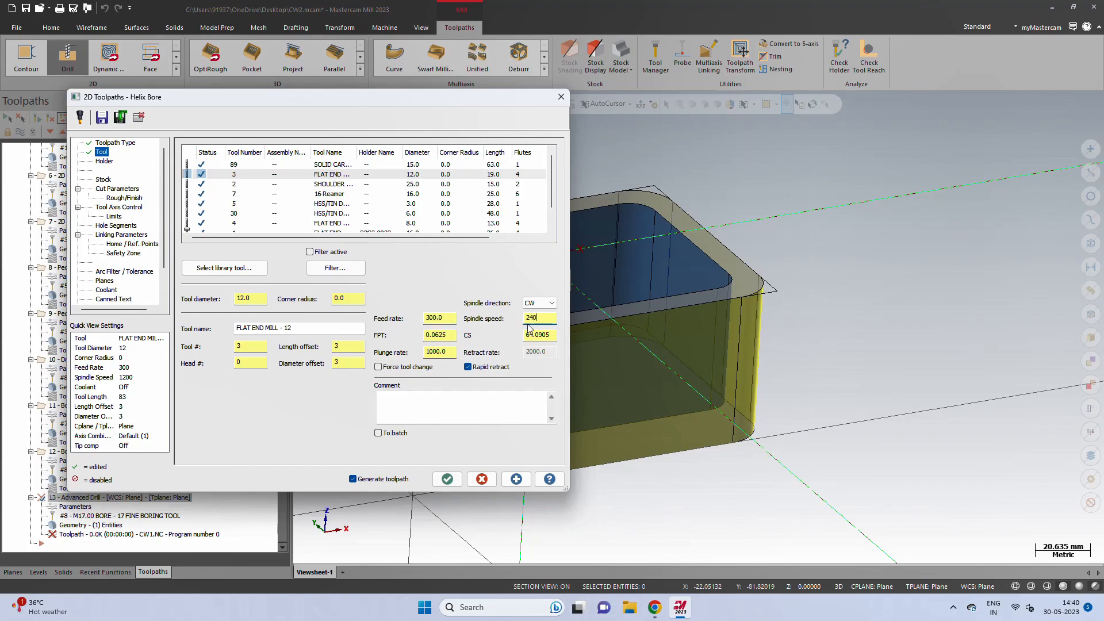
# - Set the helix bore's stock to leave on walls to 0 and its rough pitch to 0.5 with one rough pass, and generate the toolpath
pyautogui.click(113, 190)
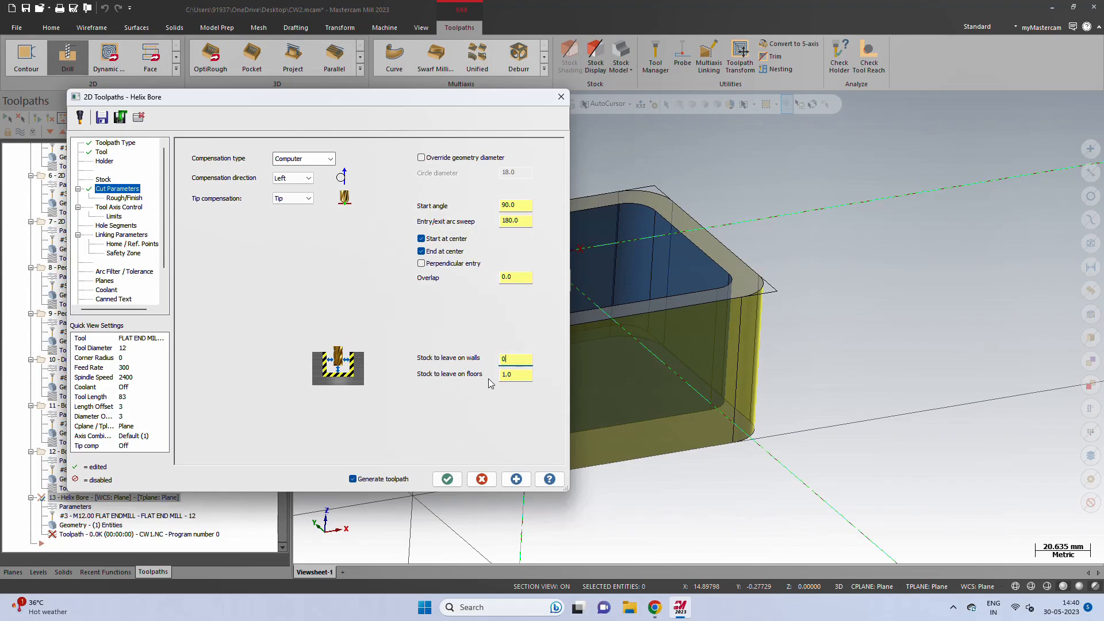
pyautogui.click(124, 198)
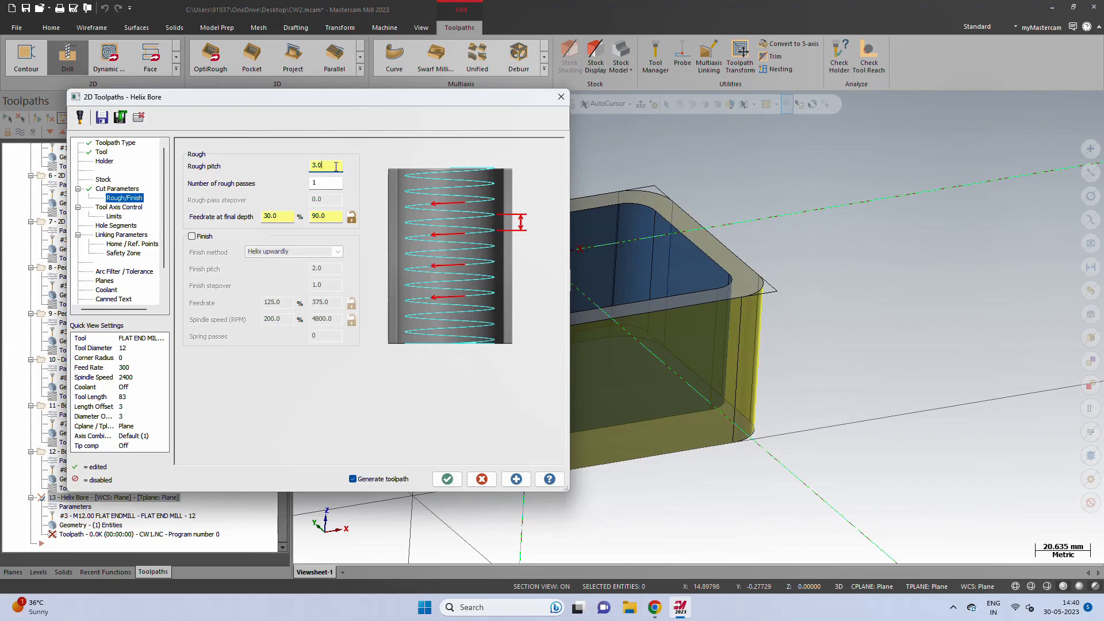
pyautogui.write('0.5')
pyautogui.click(326, 182)
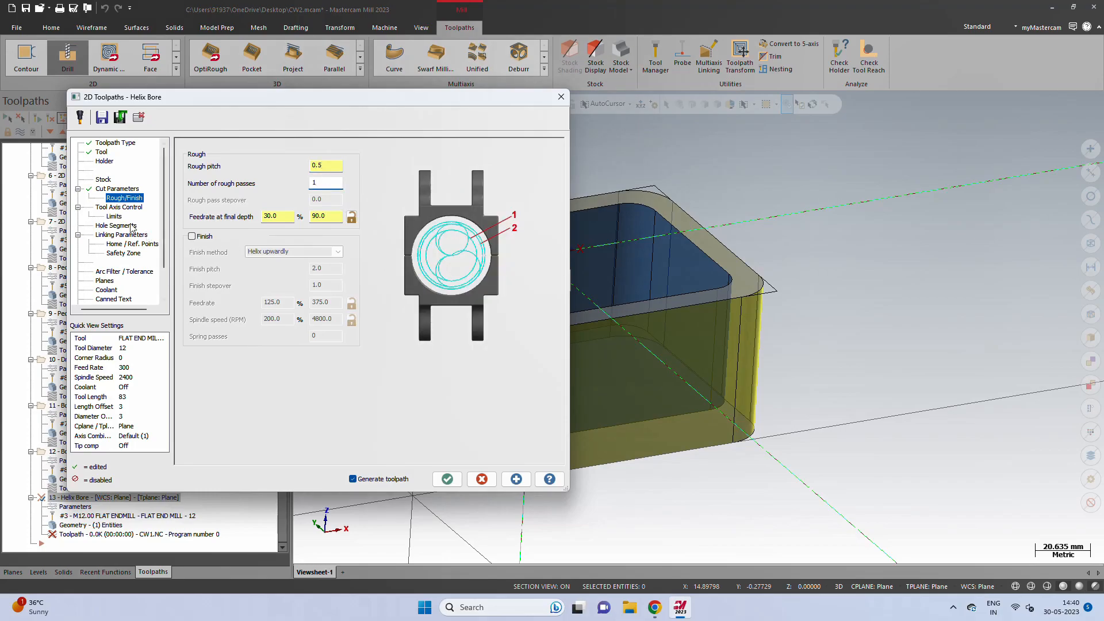
pyautogui.click(109, 207)
pyautogui.click(110, 215)
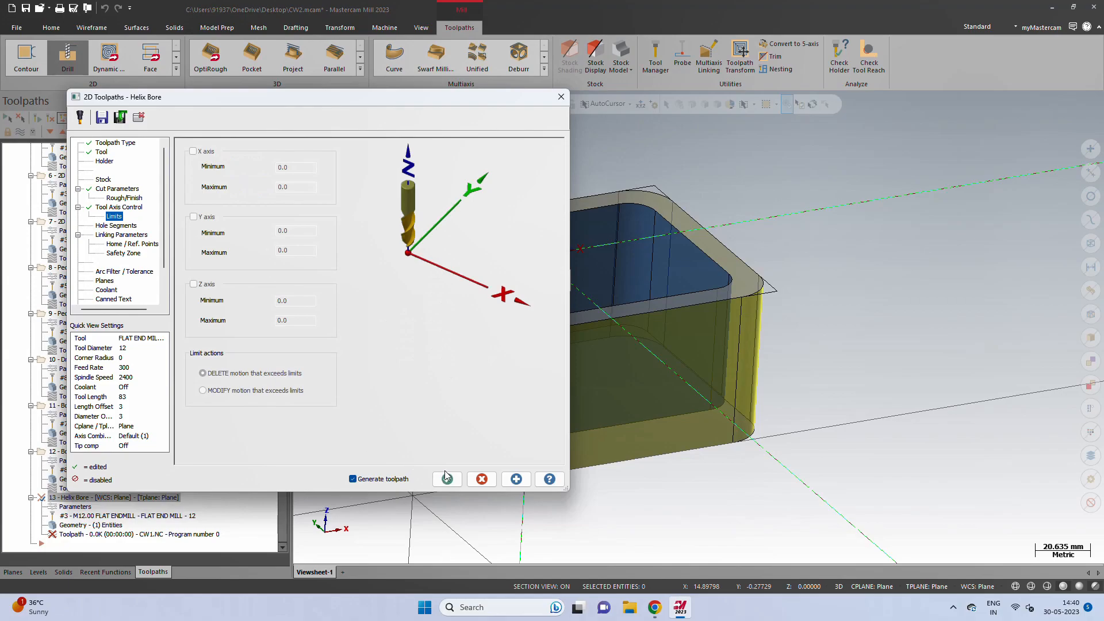
pyautogui.click(447, 478)
# - Set the helix bore's linking parameters to an incremental top of stock of 0 and depth of -61, and regenerate the toolpath
pyautogui.scroll(3, 431, 375)
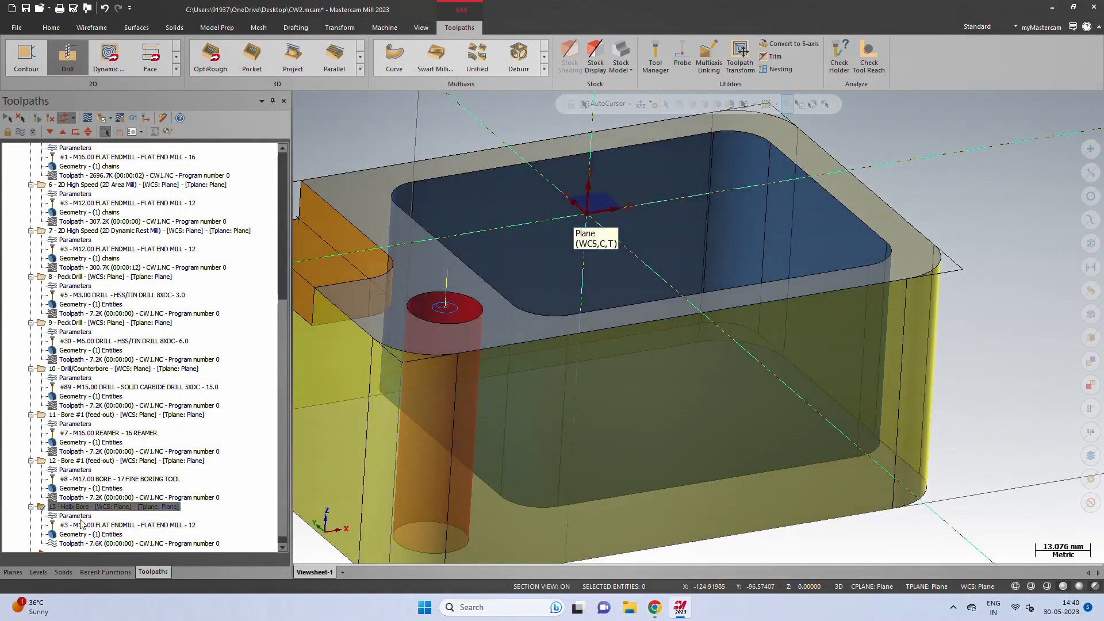
pyautogui.click(74, 516)
pyautogui.scroll(-3, 862, 341)
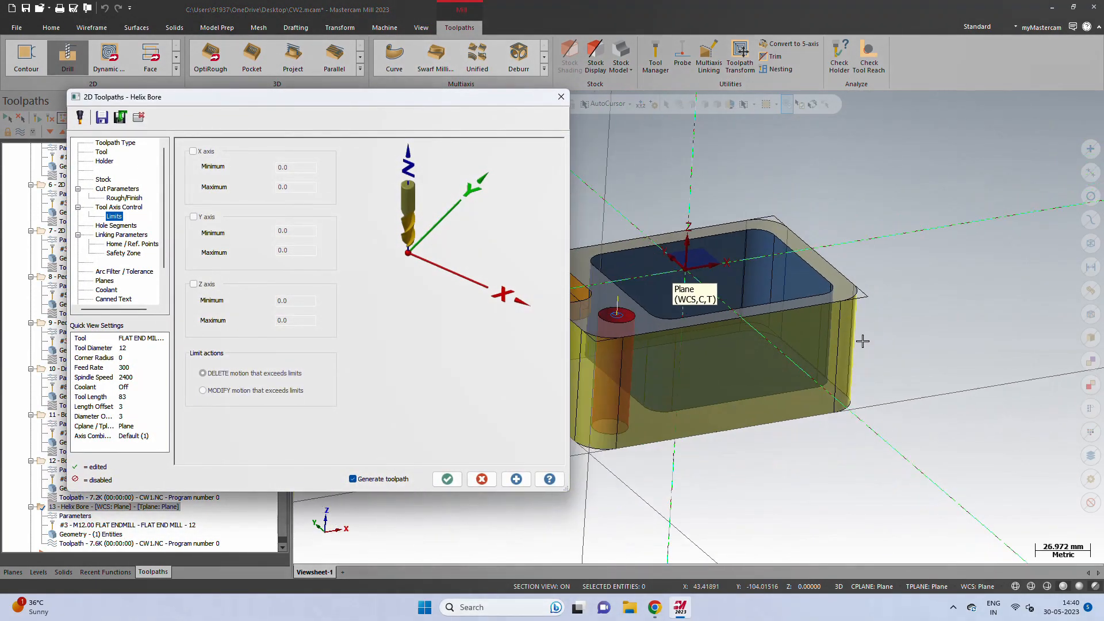
pyautogui.scroll(3, 553, 381)
pyautogui.click(138, 235)
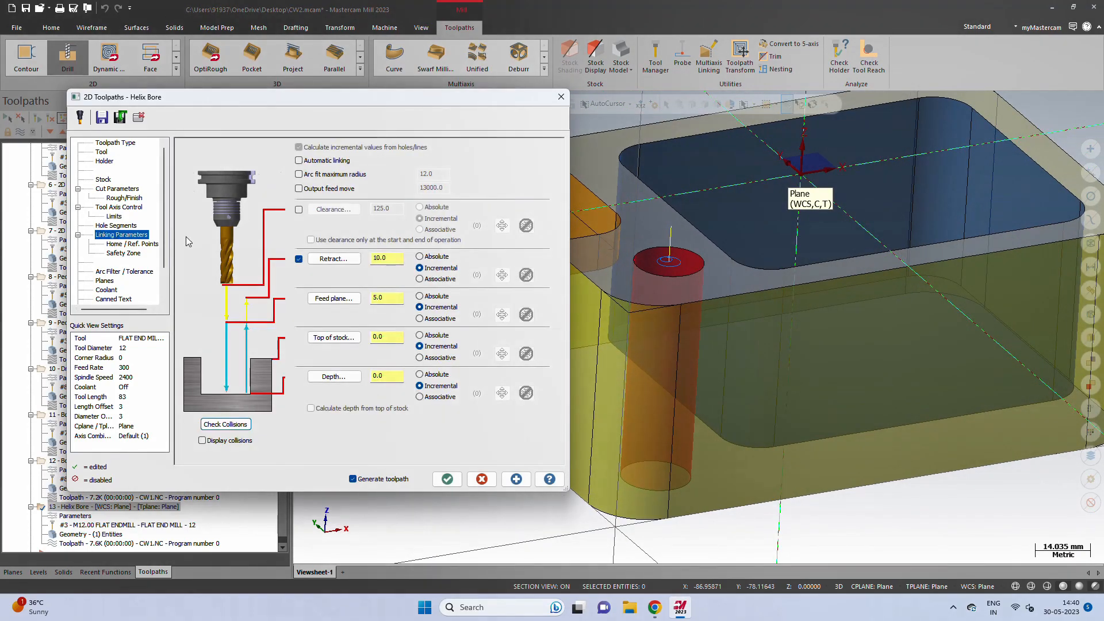
pyautogui.click(333, 337)
pyautogui.click(641, 248)
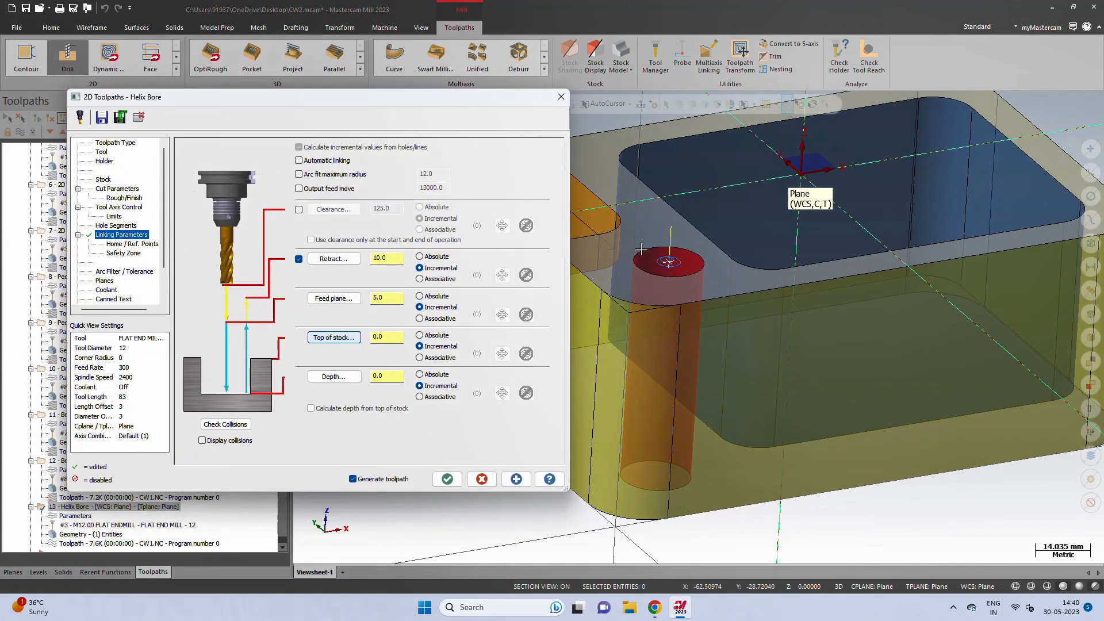
pyautogui.click(323, 380)
pyautogui.click(622, 485)
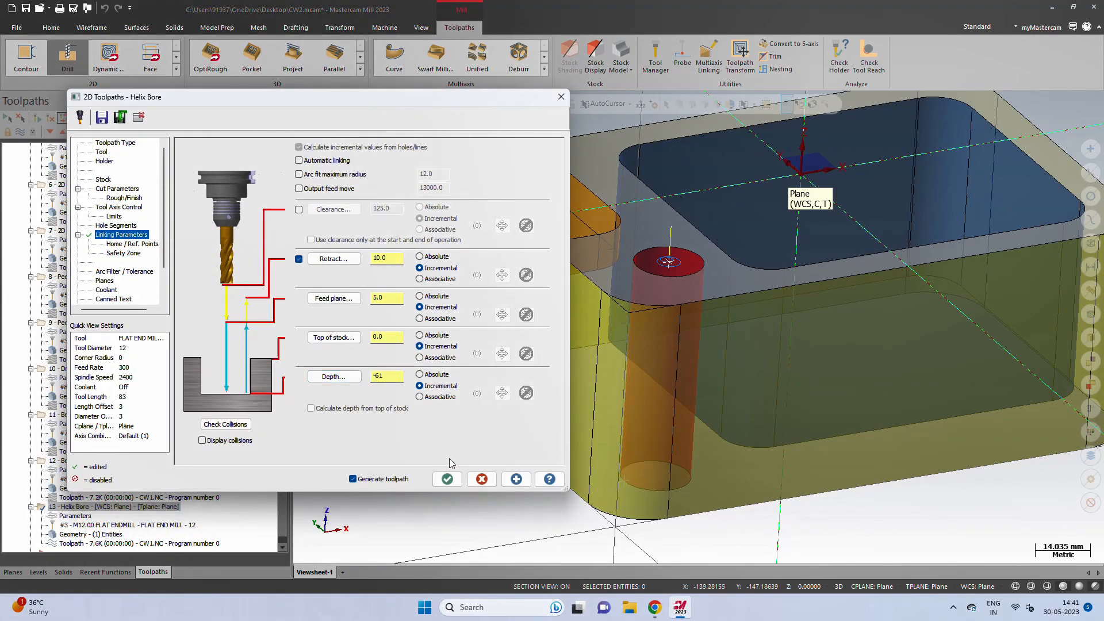
pyautogui.click(447, 479)
# - Examine the helix bore toolpath in the hole and play its backplot down to the full depth
pyautogui.scroll(5, 646, 280)
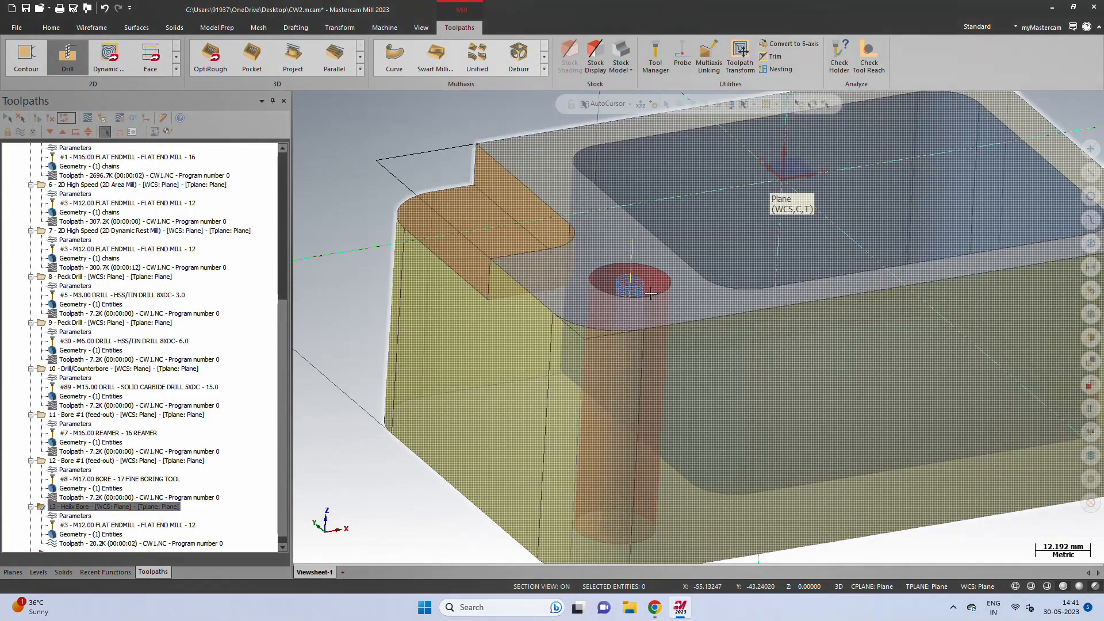
pyautogui.scroll(2, 645, 280)
pyautogui.moveTo(613, 270)
pyautogui.mouseDown(button='middle')
pyautogui.moveTo(611, 349)
pyautogui.moveTo(604, 282)
pyautogui.mouseUp(button='middle')
pyautogui.scroll(-8, 604, 282)
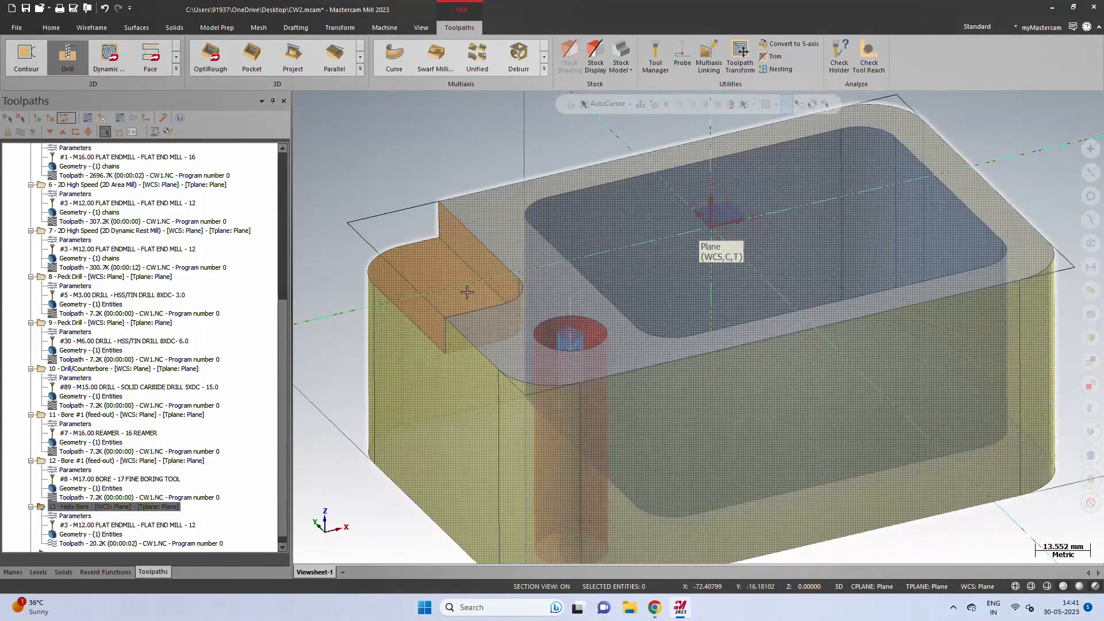
pyautogui.scroll(1, 810, 249)
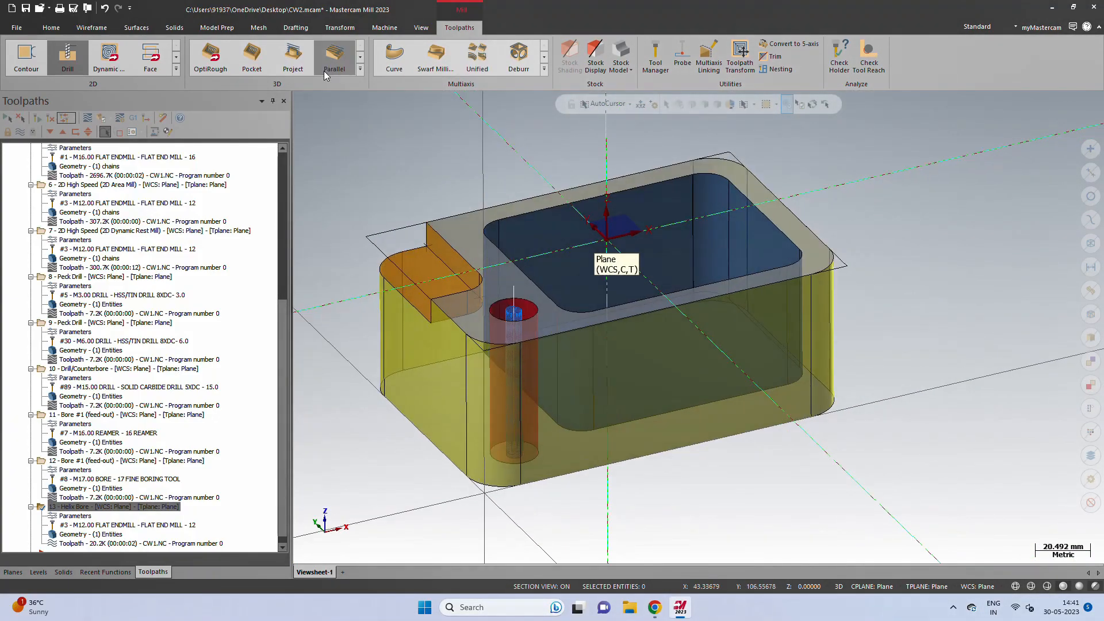
pyautogui.click(385, 30)
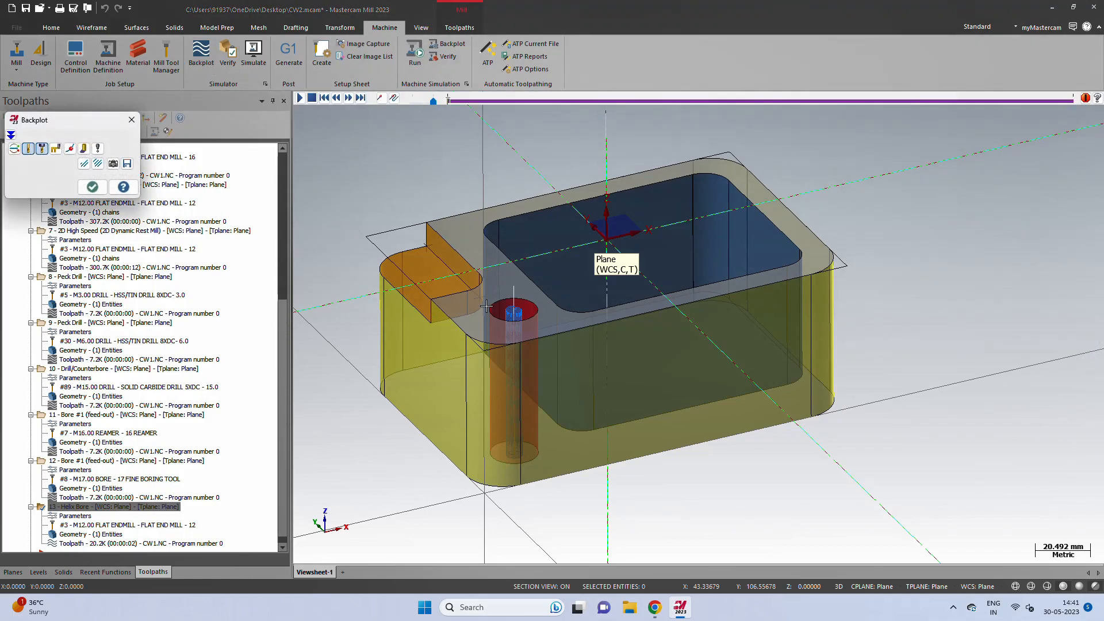
pyautogui.scroll(3, 486, 322)
pyautogui.click(300, 98)
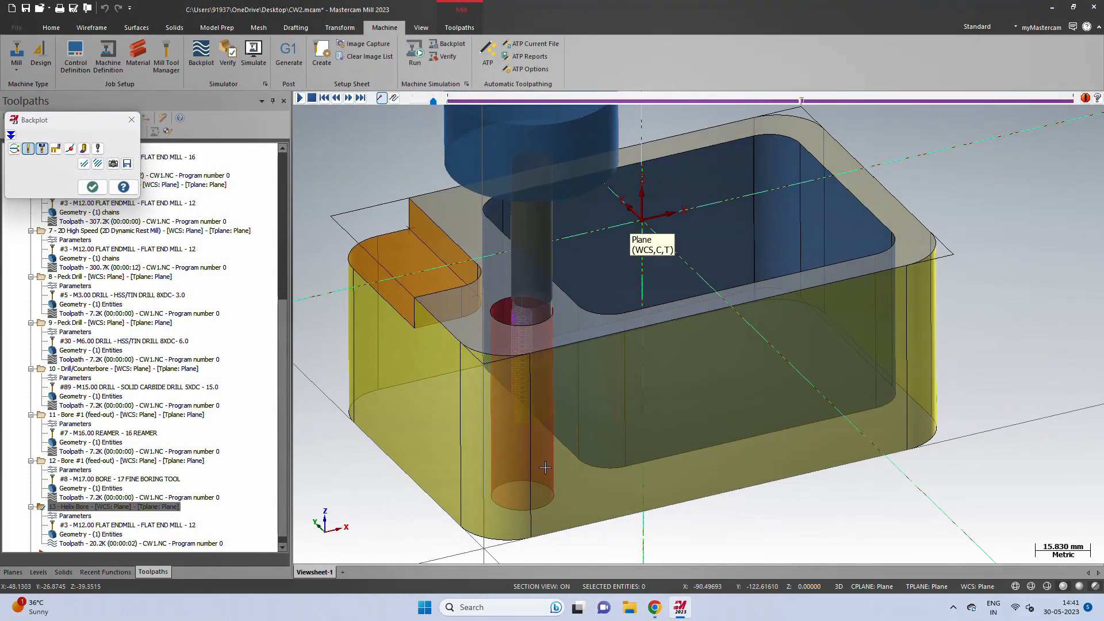
pyautogui.scroll(-1, 603, 451)
pyautogui.moveTo(604, 451); pyautogui.dragTo(583, 397, button='middle')
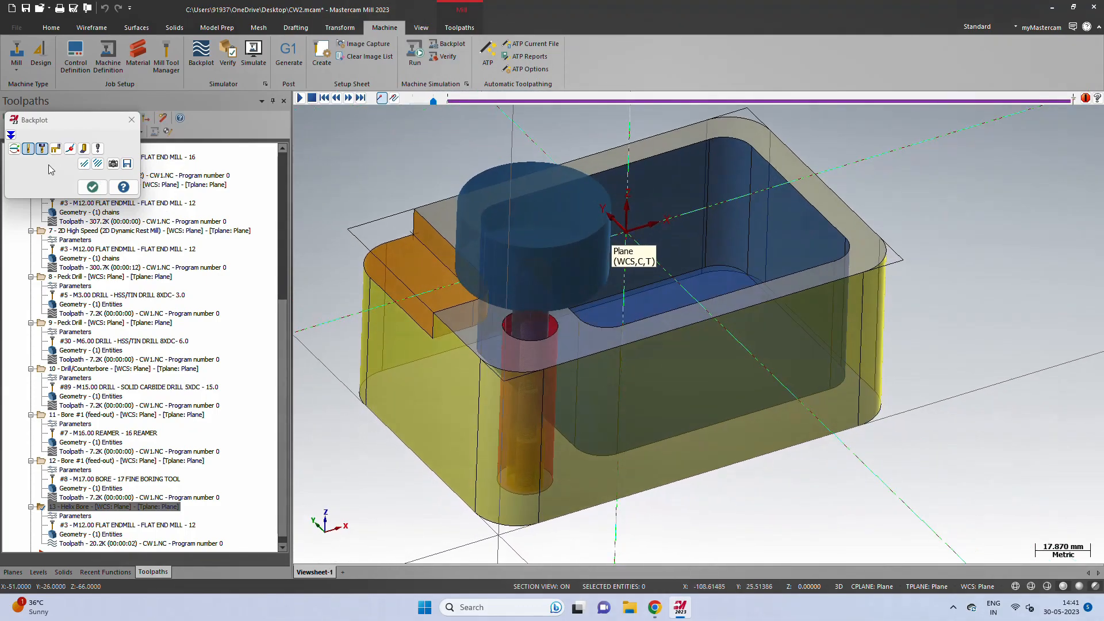
pyautogui.click(94, 190)
# - Select the hole operations from the 3 mm peck drill through the helix bore and load them into Mastercam Simulator for verification
pyautogui.moveTo(516, 360)
pyautogui.mouseDown(button='middle')
pyautogui.moveTo(517, 397)
pyautogui.moveTo(515, 355)
pyautogui.mouseUp(button='middle')
pyautogui.scroll(-5, 515, 354)
pyautogui.scroll(-1, 515, 354)
pyautogui.scroll(-1, 111, 344)
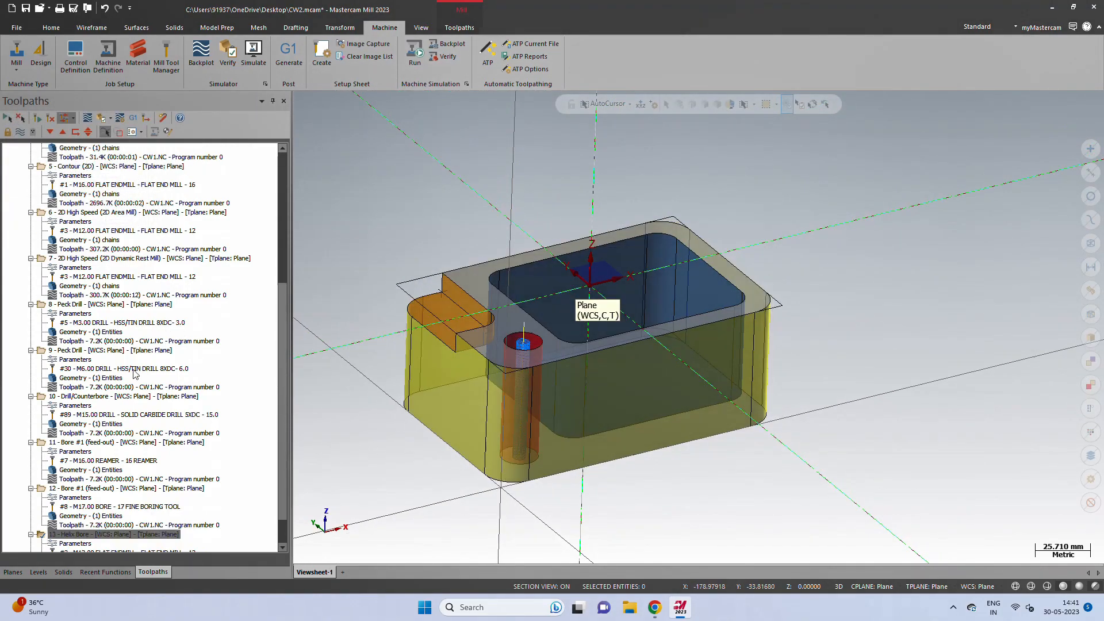
pyautogui.click(73, 267)
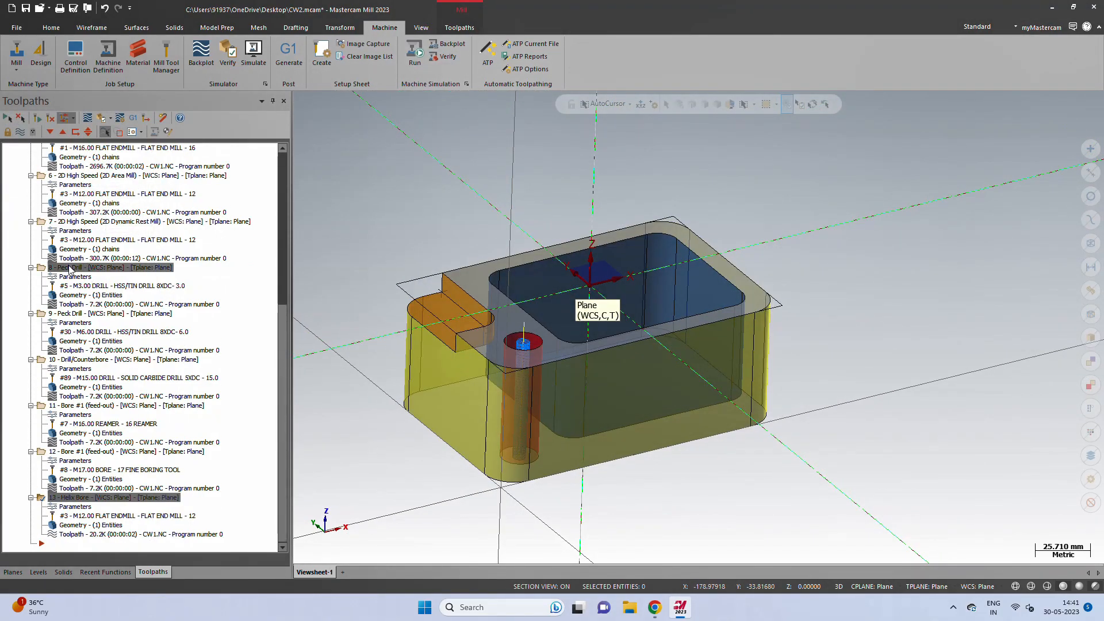
pyautogui.click(84, 498)
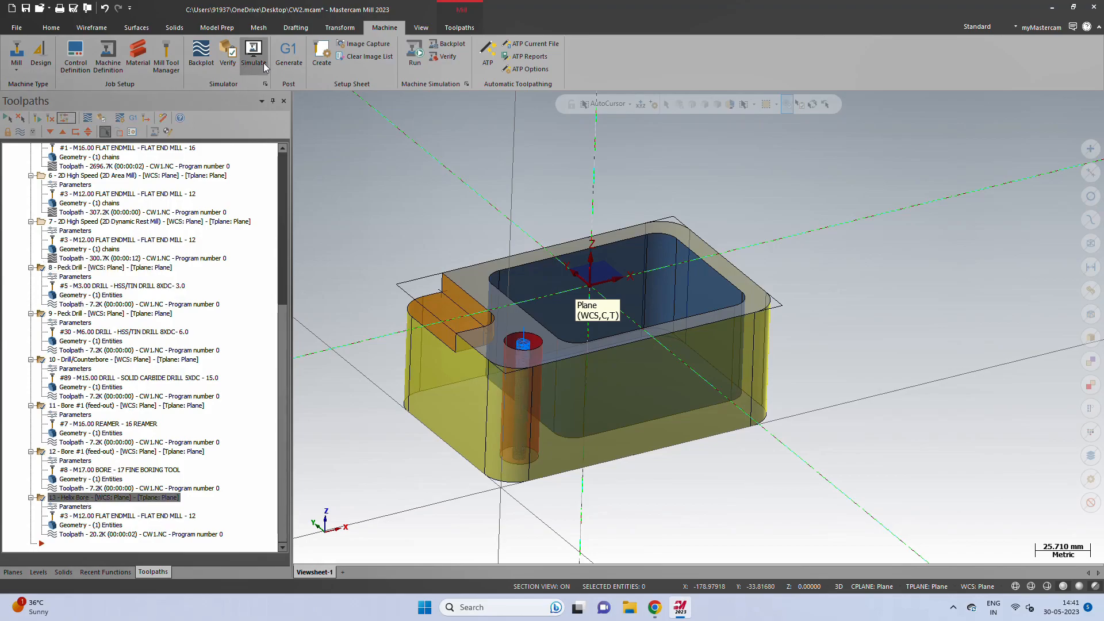
pyautogui.click(231, 61)
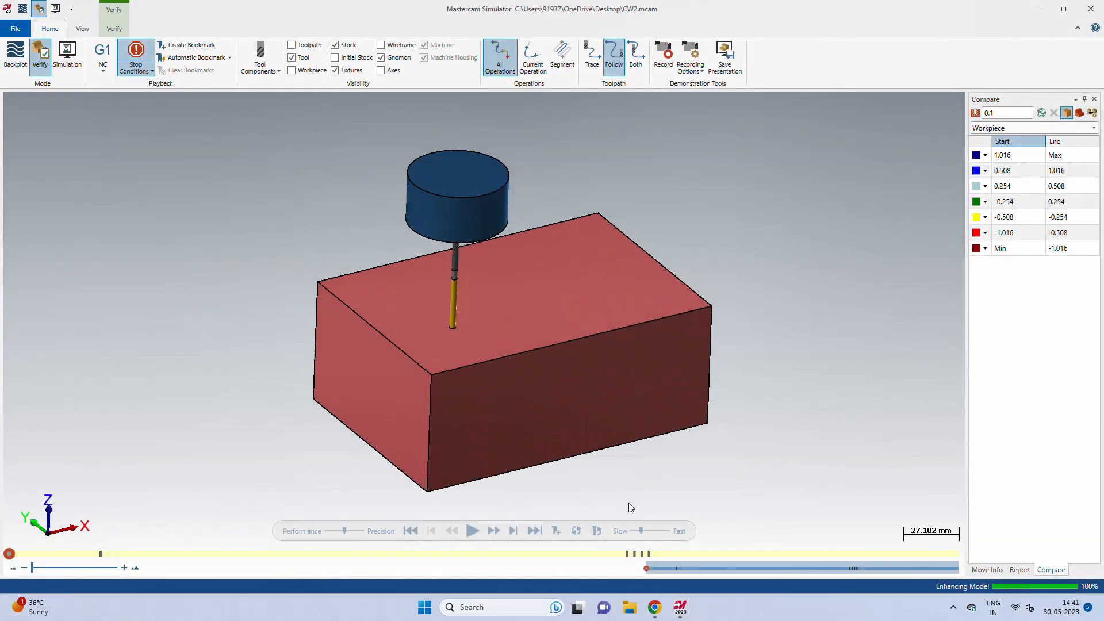
# - Play the verification one operation at a time from the 3 mm drill to the start of the helix bore
pyautogui.click(472, 529)
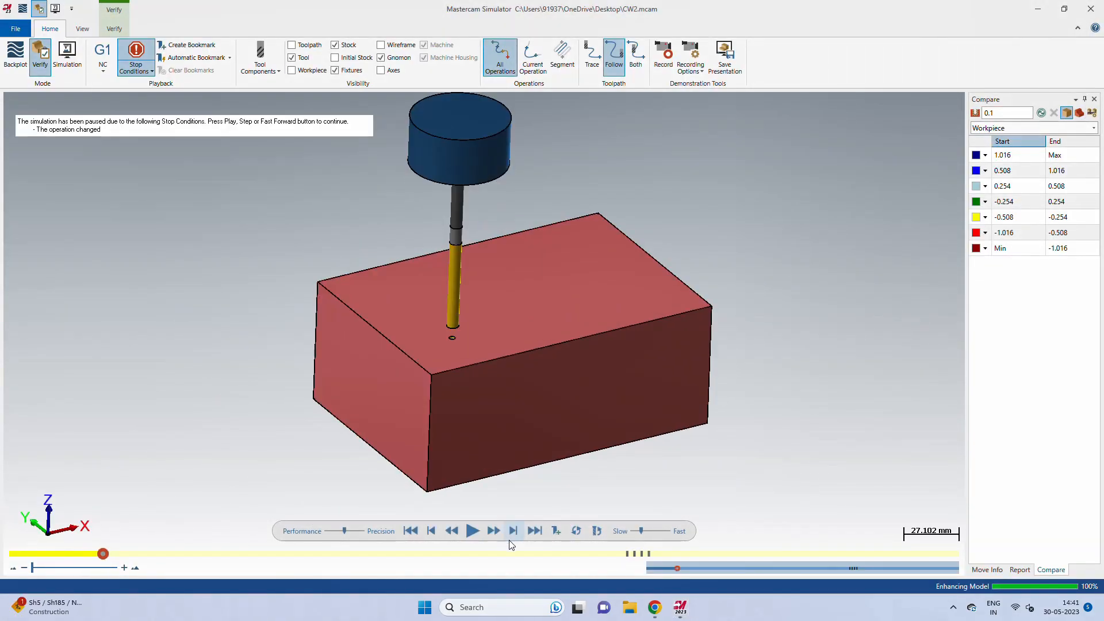
pyautogui.click(469, 530)
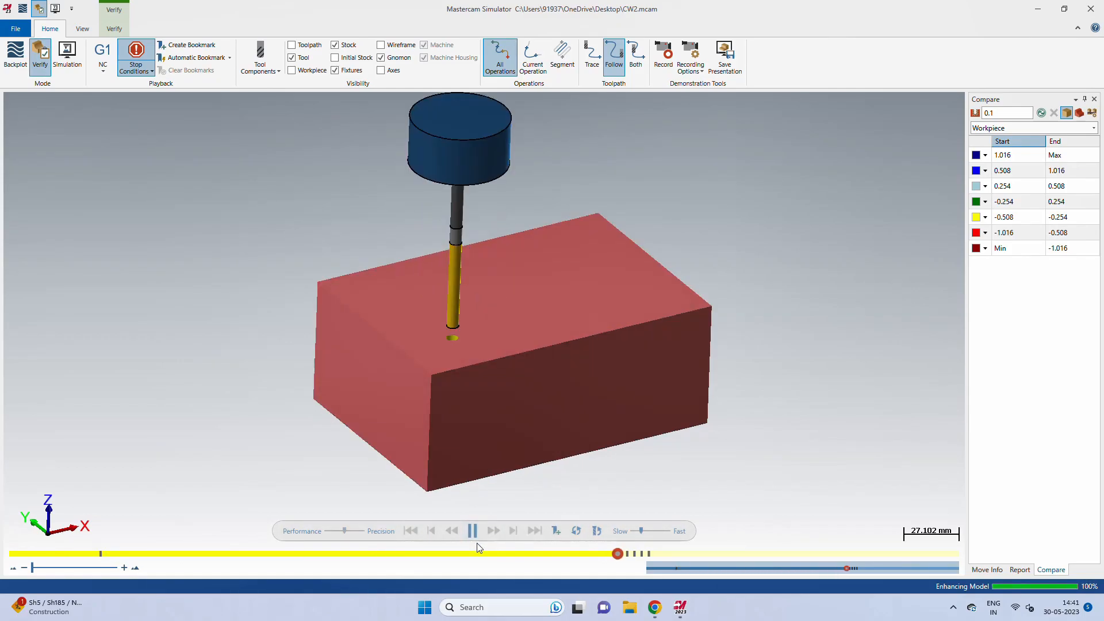
pyautogui.click(473, 530)
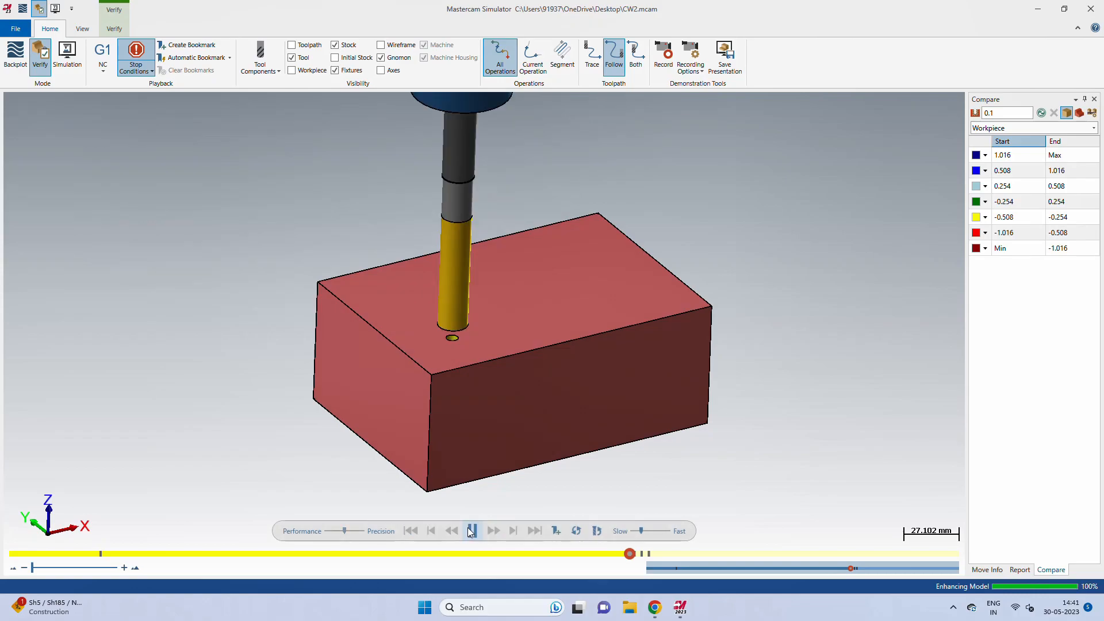
pyautogui.moveTo(497, 425)
pyautogui.mouseDown(button='middle')
pyautogui.moveTo(495, 394)
pyautogui.moveTo(495, 434)
pyautogui.moveTo(469, 443)
pyautogui.moveTo(497, 403)
pyautogui.mouseUp(button='middle')
pyautogui.click(472, 532)
pyautogui.moveTo(481, 355); pyautogui.dragTo(481, 380, button='middle')
pyautogui.click(472, 529)
pyautogui.moveTo(467, 525); pyautogui.dragTo(480, 394, button='middle')
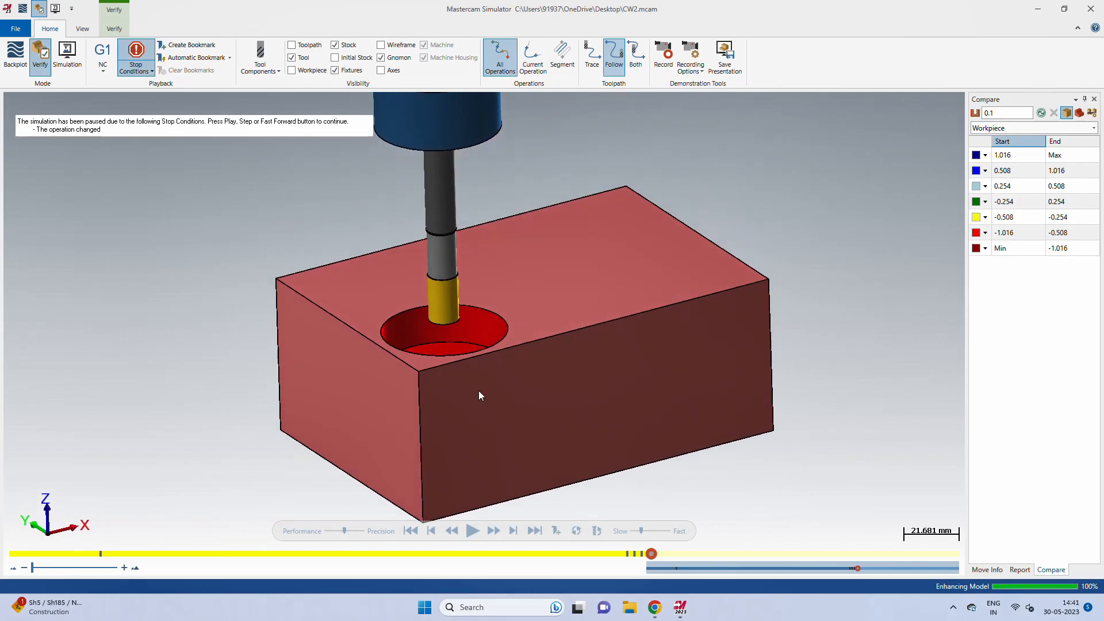
# - Check the operation change stop condition, step back through the preceding hole operations, and rewind the simulation to the start
pyautogui.click(152, 71)
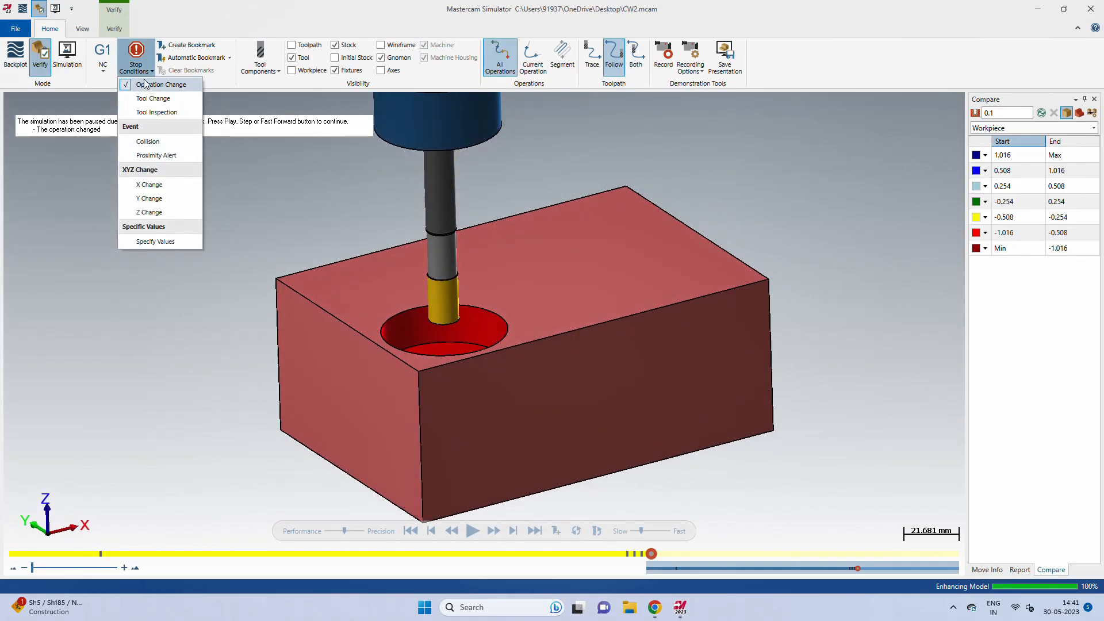
pyautogui.click(138, 81)
pyautogui.scroll(-3, 330, 215)
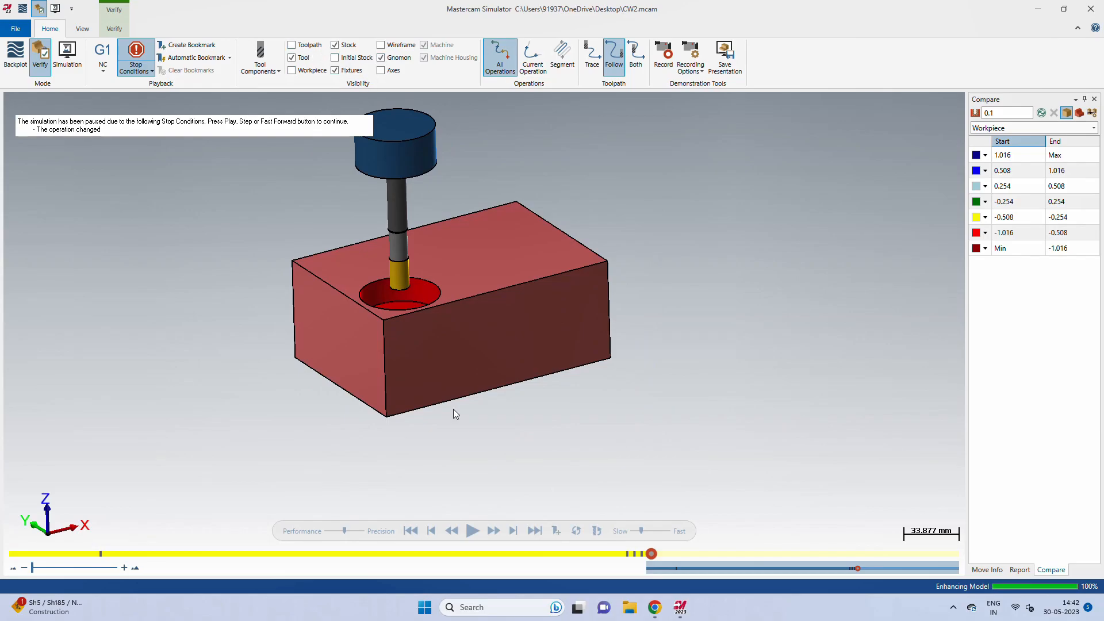
pyautogui.click(430, 530)
pyautogui.scroll(2, 378, 269)
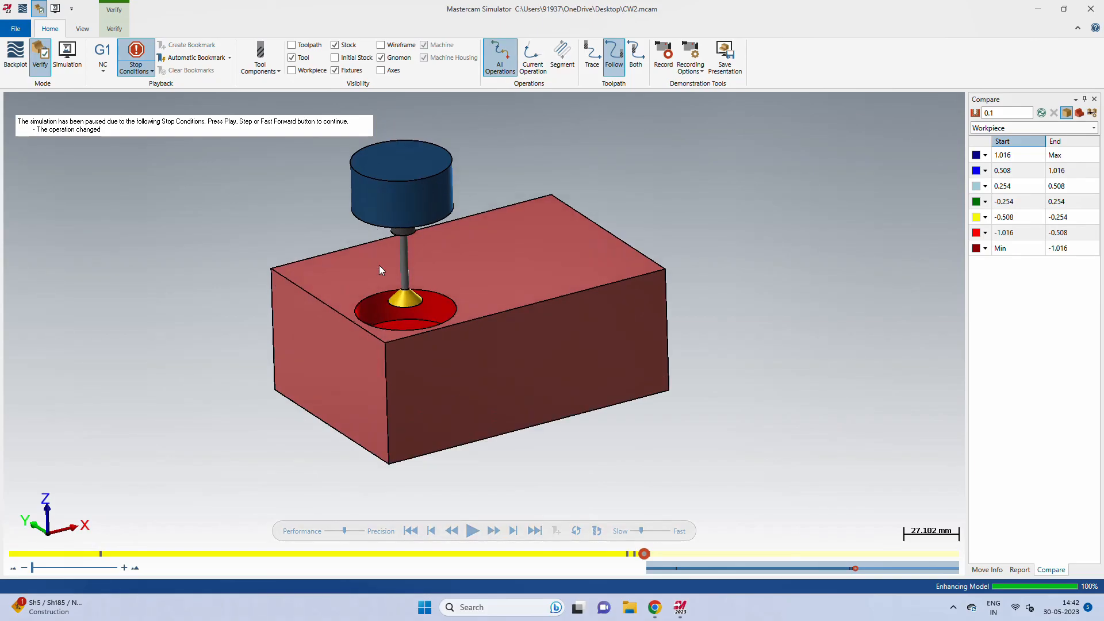
pyautogui.click(427, 530)
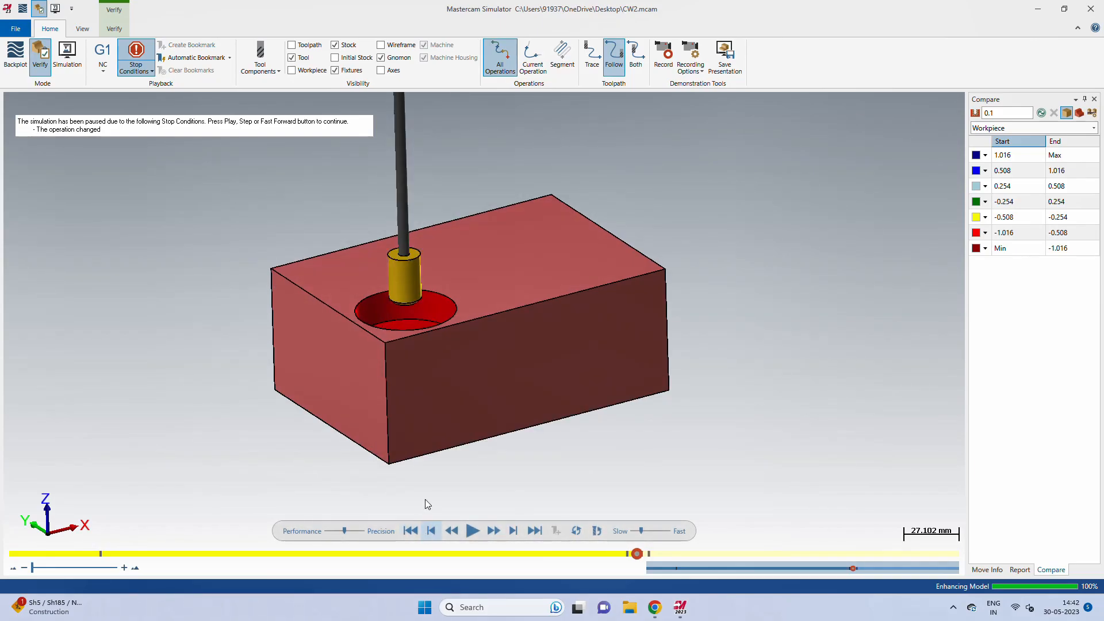
pyautogui.click(410, 530)
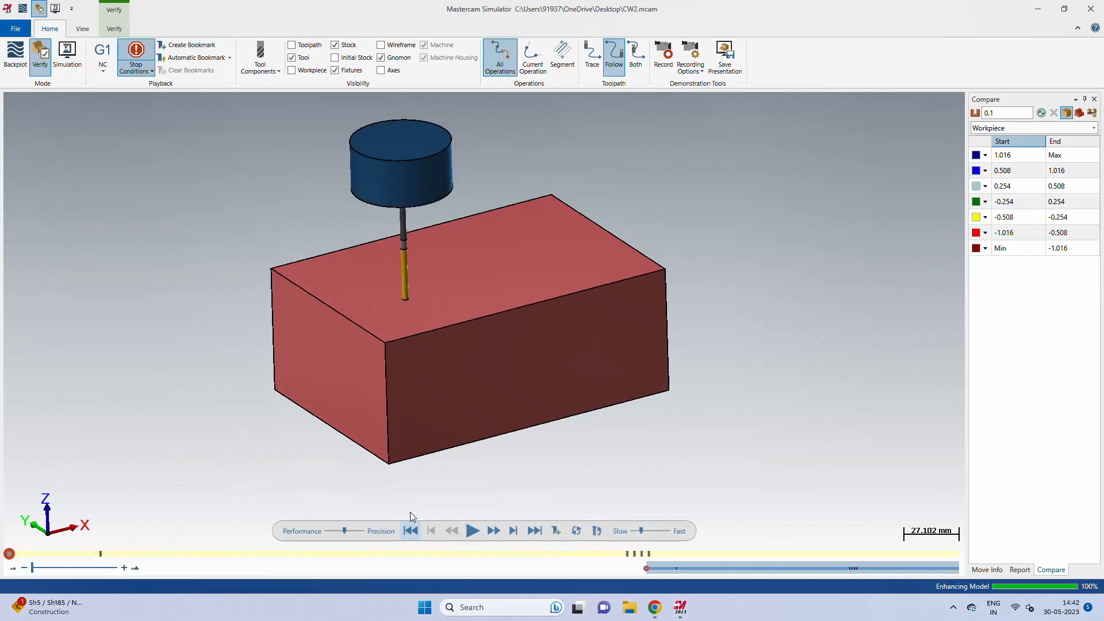
# - Preview the block and tool in the machine simulation mode and return to Verify mode
pyautogui.scroll(2, 400, 363)
pyautogui.click(104, 72)
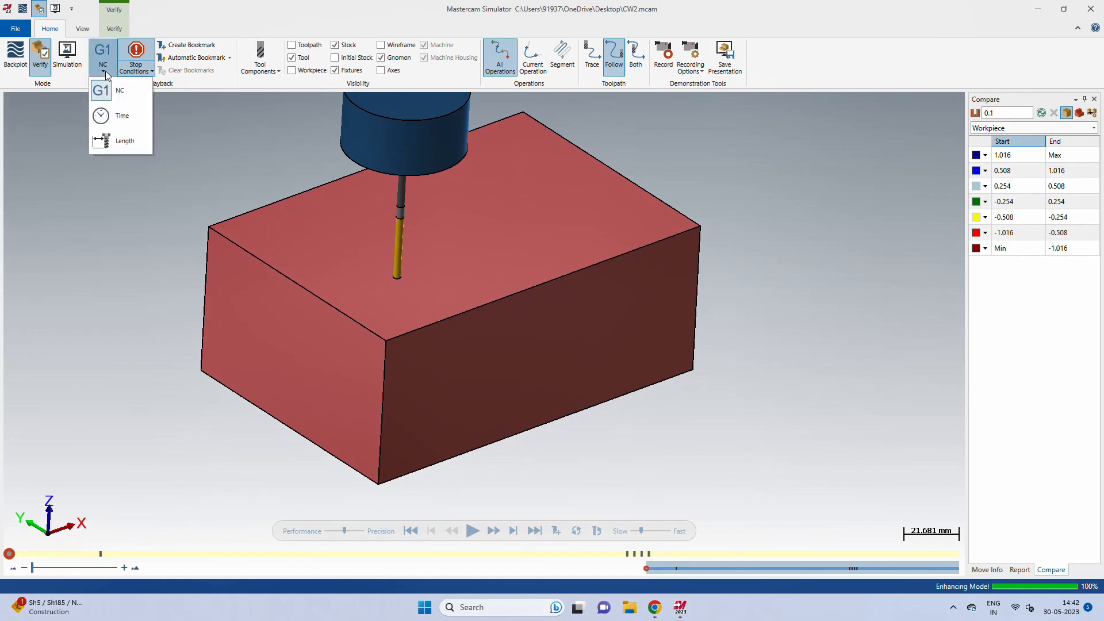
pyautogui.click(104, 72)
pyautogui.click(77, 68)
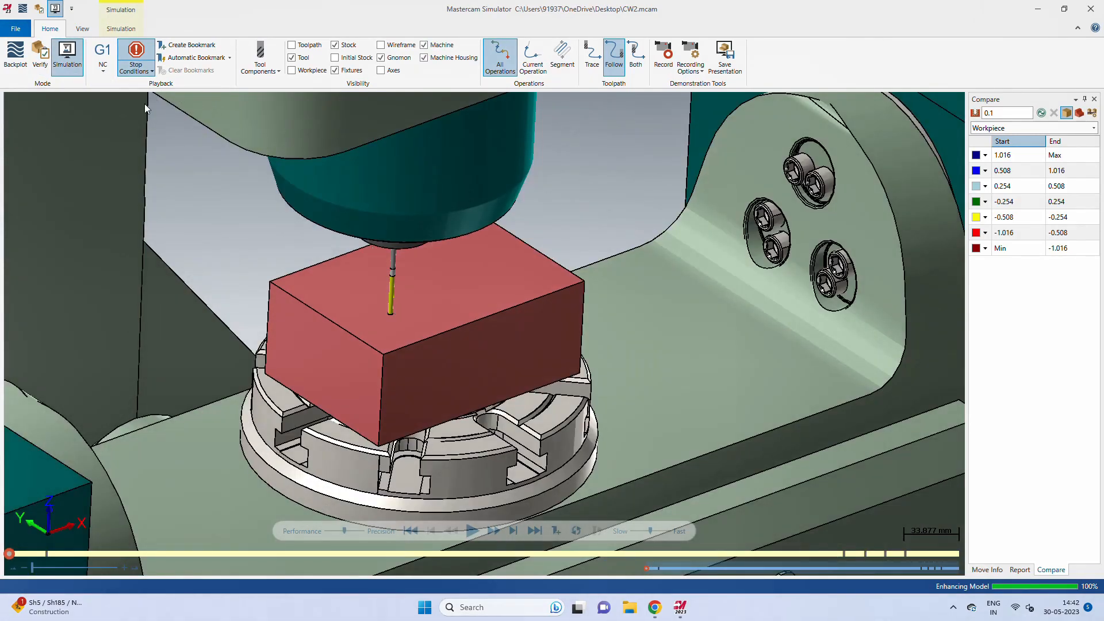
pyautogui.click(39, 58)
# - Turn off material cutting for the milling holder, milling shoulder and turning holder in the verification settings
pyautogui.click(82, 28)
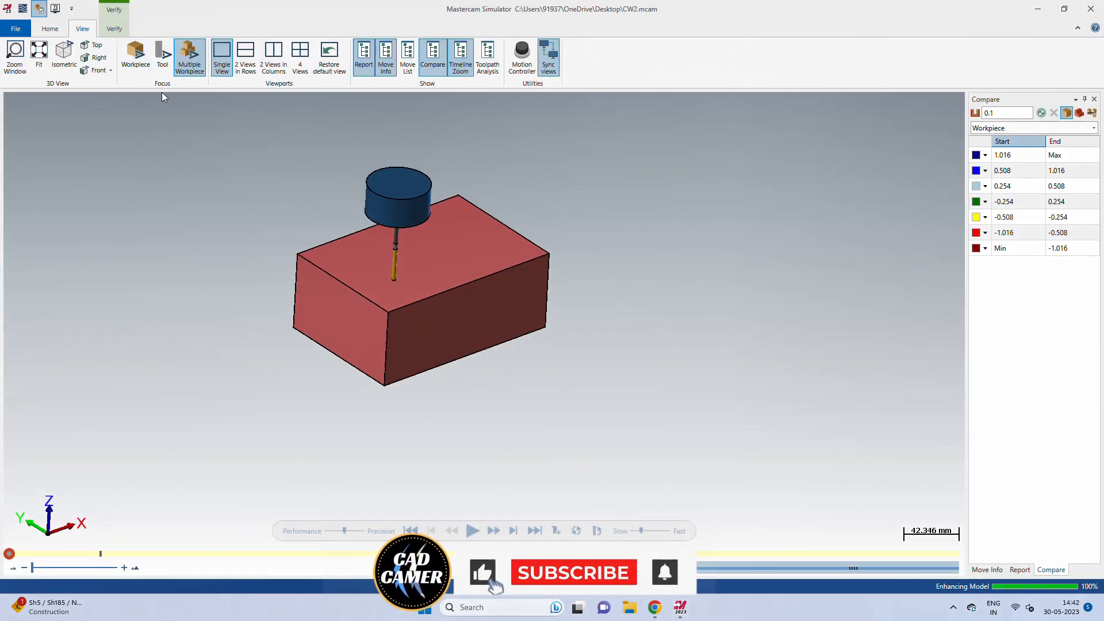
pyautogui.click(114, 29)
pyautogui.click(78, 70)
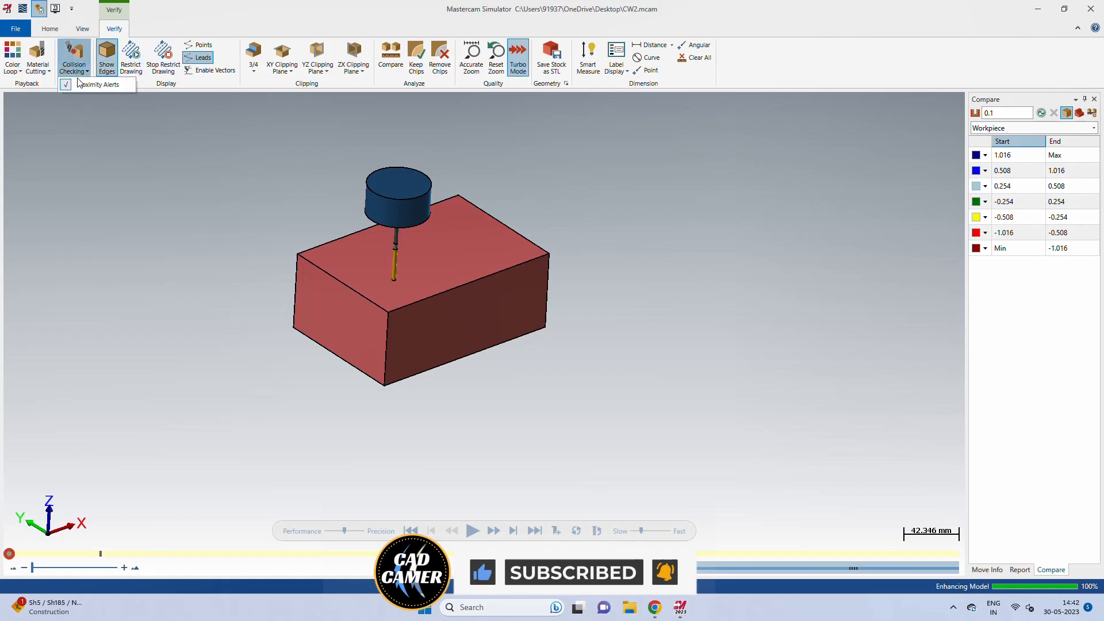
pyautogui.click(127, 146)
pyautogui.click(45, 69)
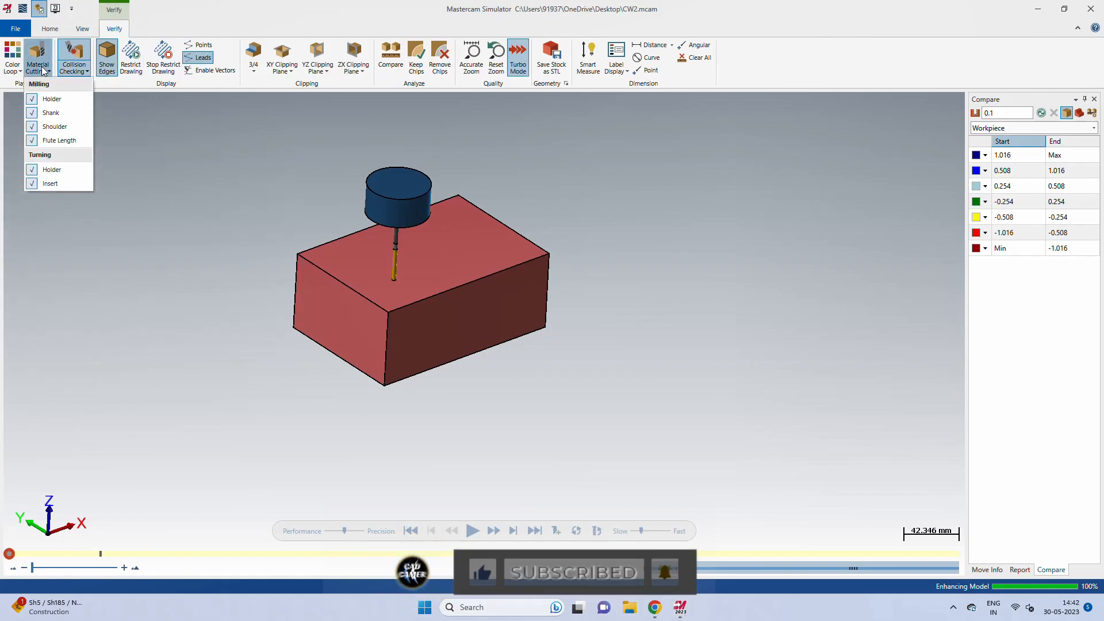
pyautogui.click(29, 99)
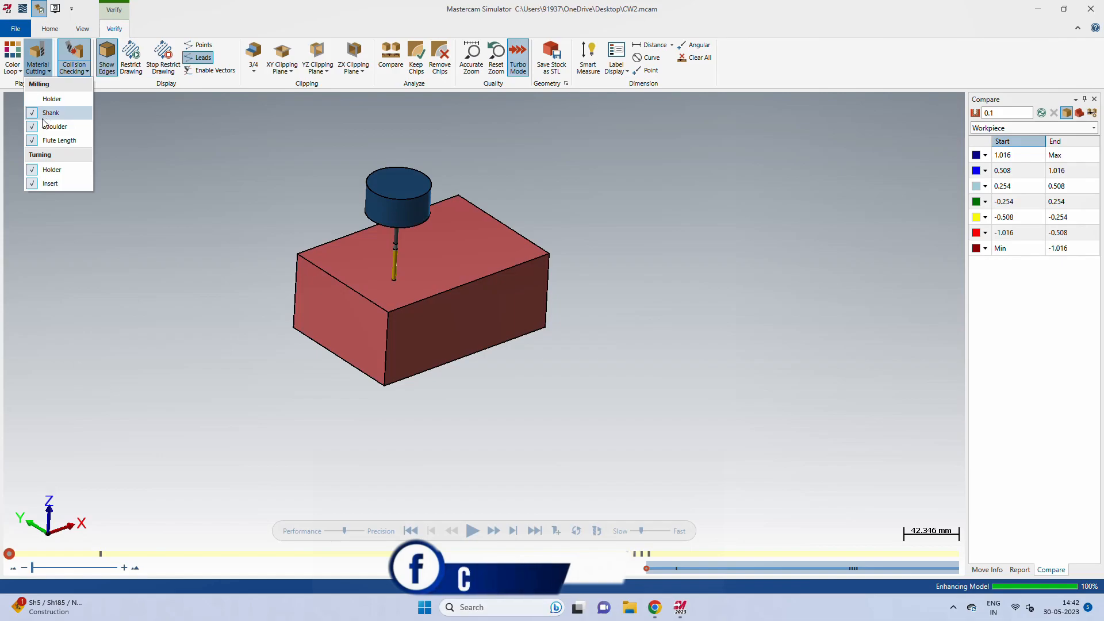
pyautogui.click(32, 126)
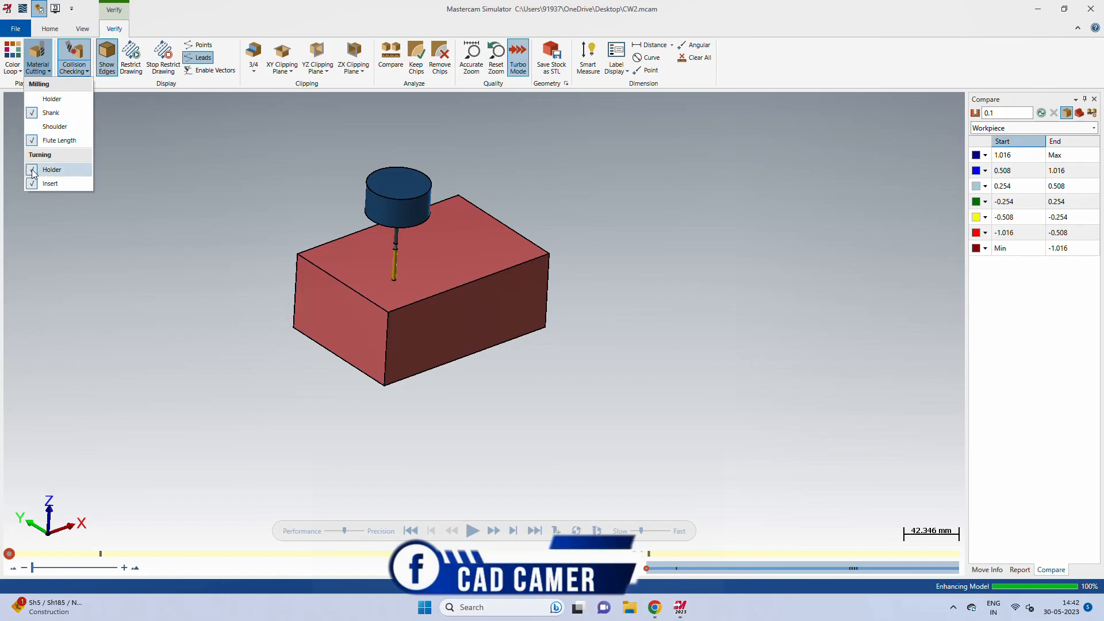
pyautogui.click(33, 170)
pyautogui.click(170, 208)
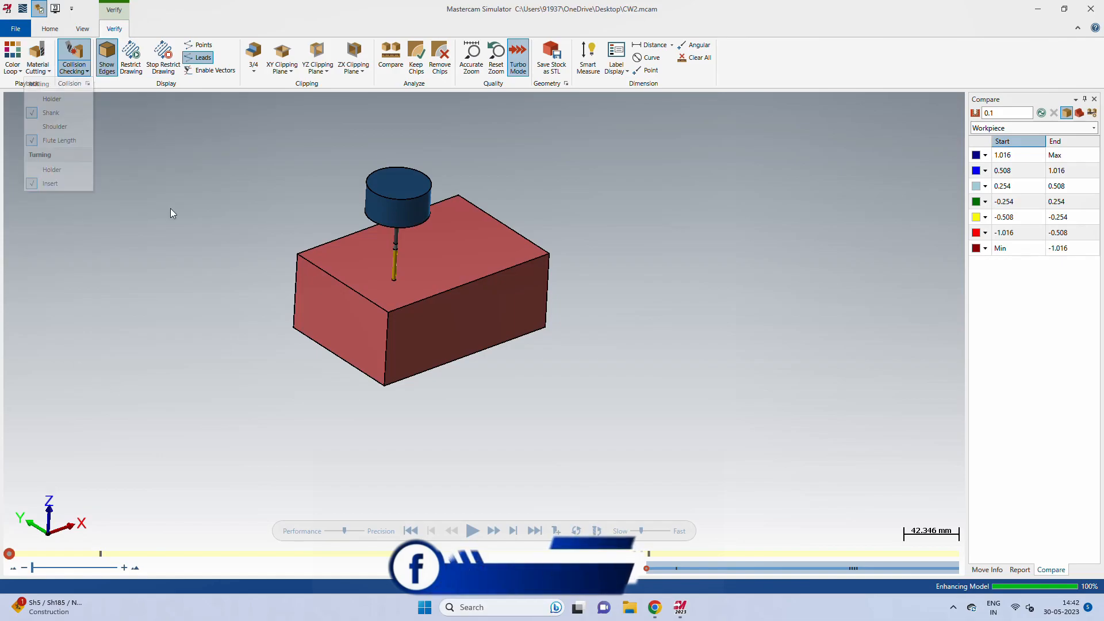
# - Replay the verification from the start through the first three hole operations, watching the tools cut the hole
pyautogui.moveTo(225, 191); pyautogui.dragTo(212, 187, button='middle')
pyautogui.click(472, 533)
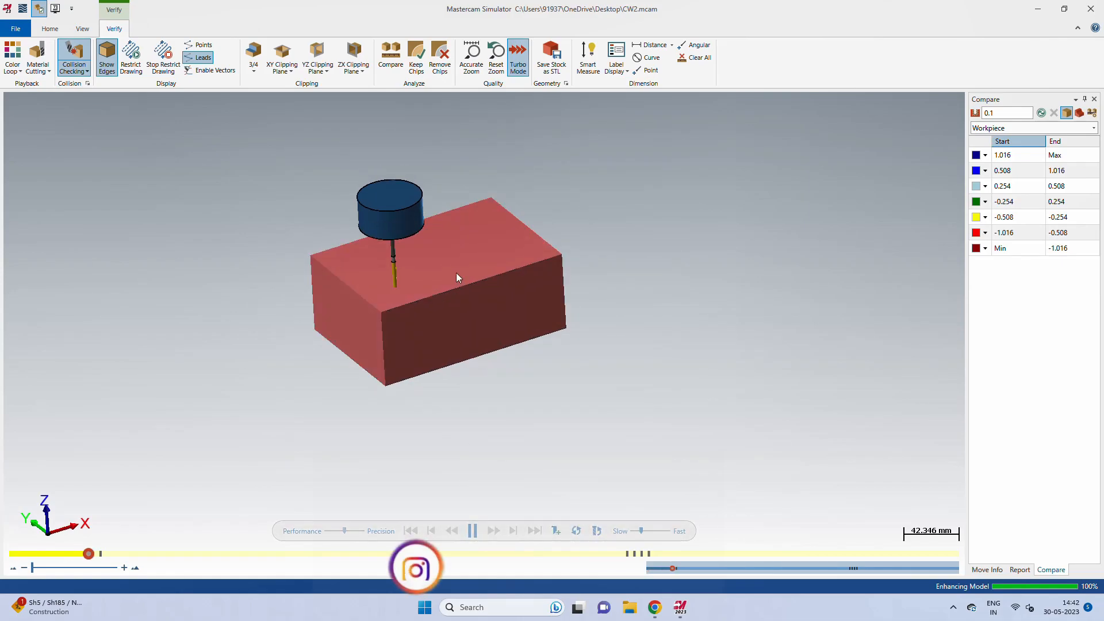
pyautogui.scroll(3, 440, 262)
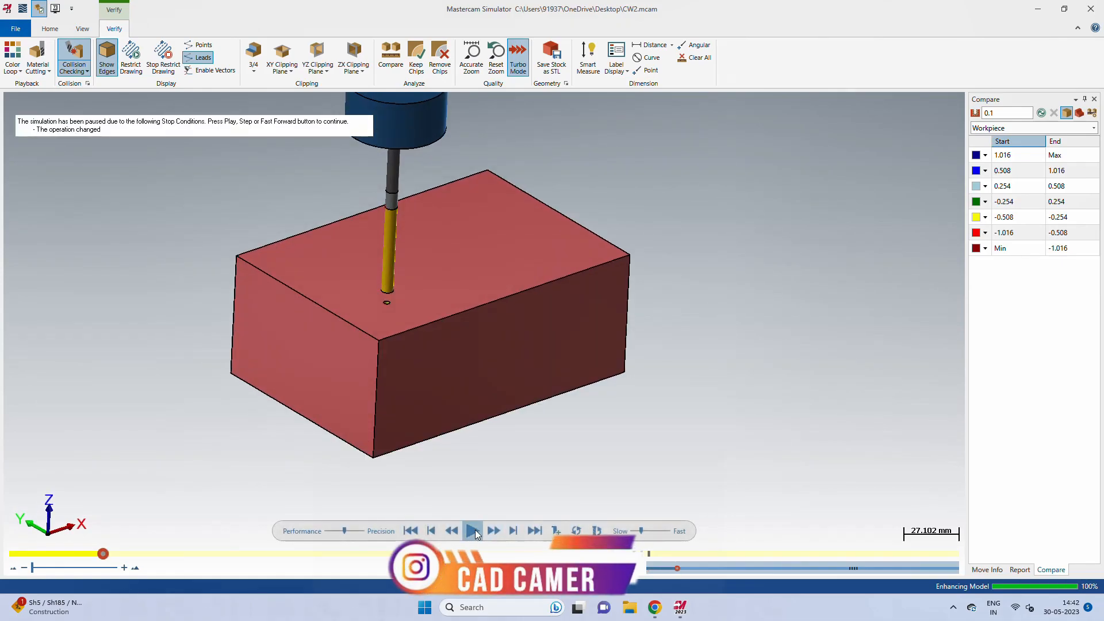
pyautogui.click(475, 531)
pyautogui.moveTo(471, 353); pyautogui.dragTo(467, 356, button='middle')
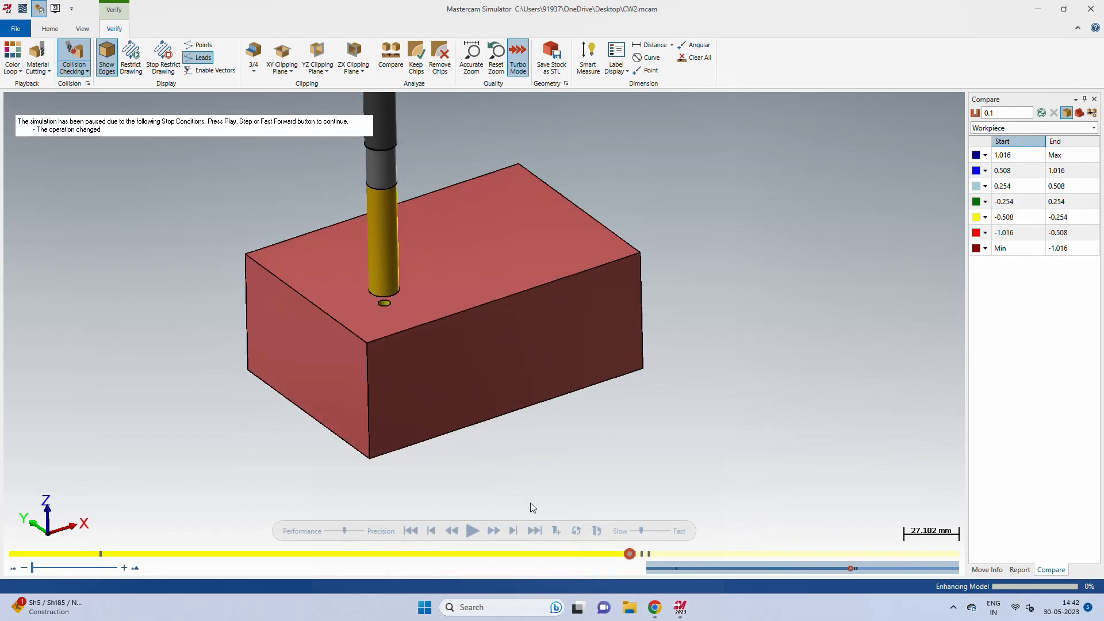
pyautogui.click(475, 529)
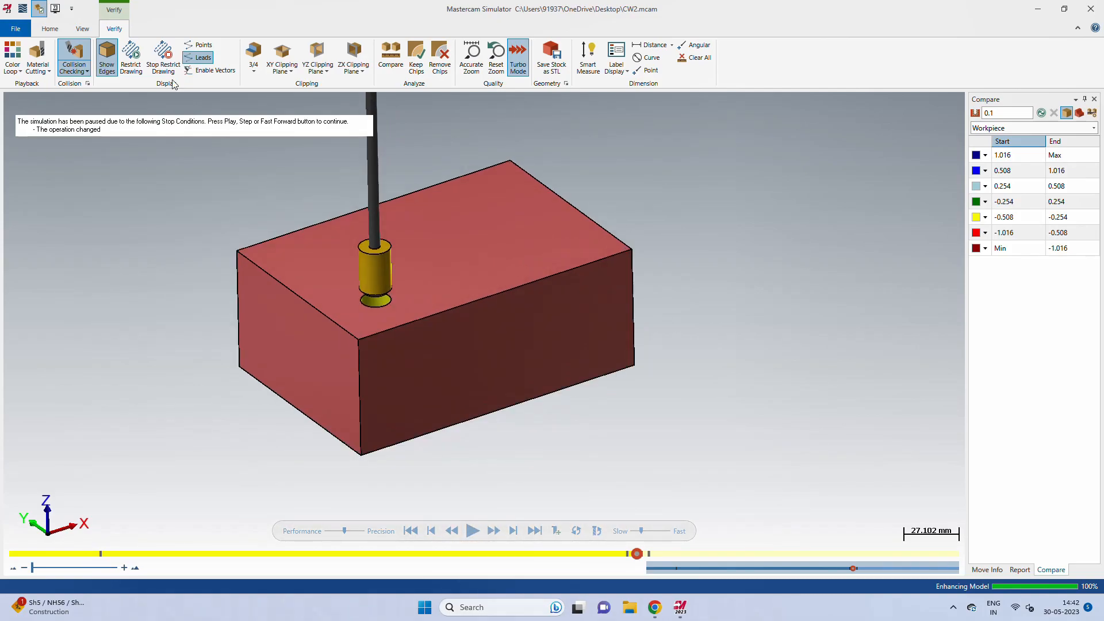
pyautogui.click(82, 28)
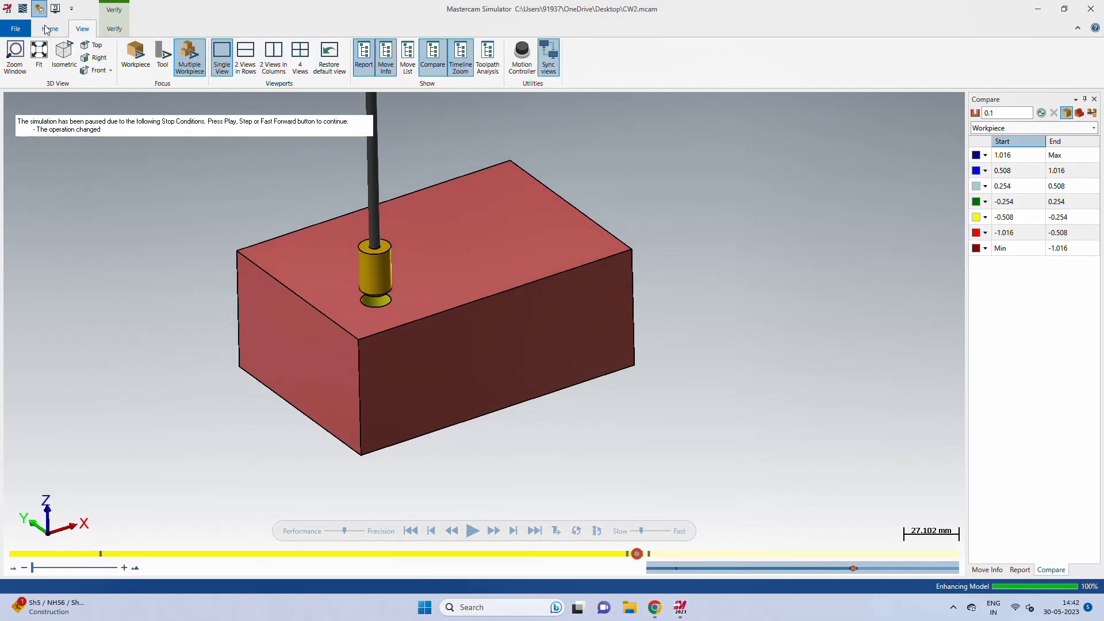
pyautogui.click(487, 68)
pyautogui.click(488, 67)
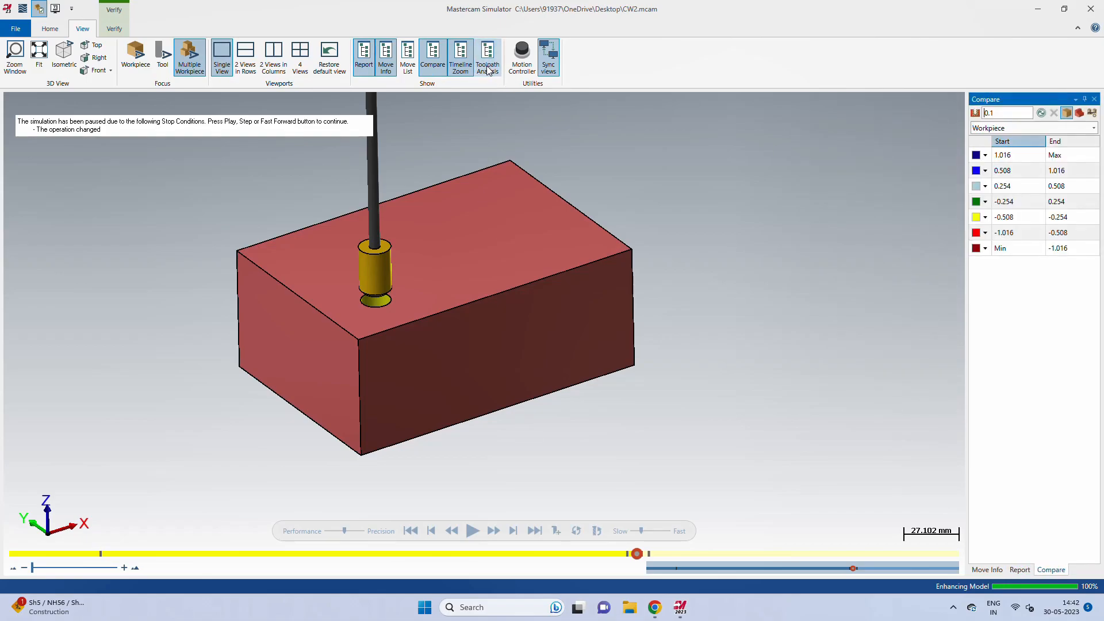
pyautogui.click(58, 31)
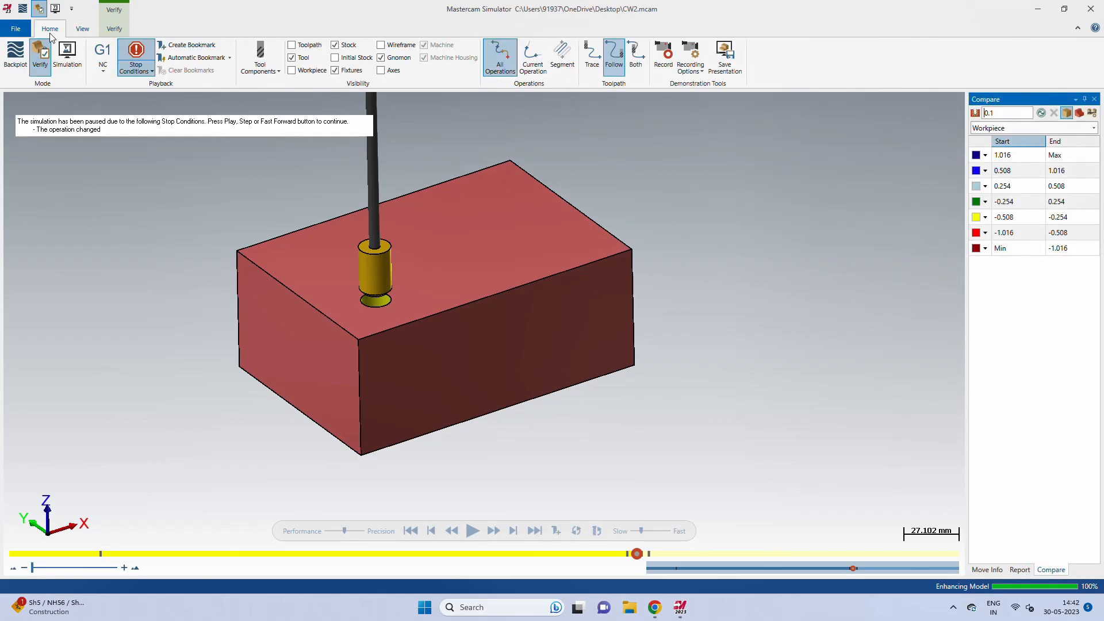
# - Advance the verification to the 17 mm boring operation and show the move information in a widened pane
pyautogui.moveTo(390, 241); pyautogui.dragTo(399, 246)
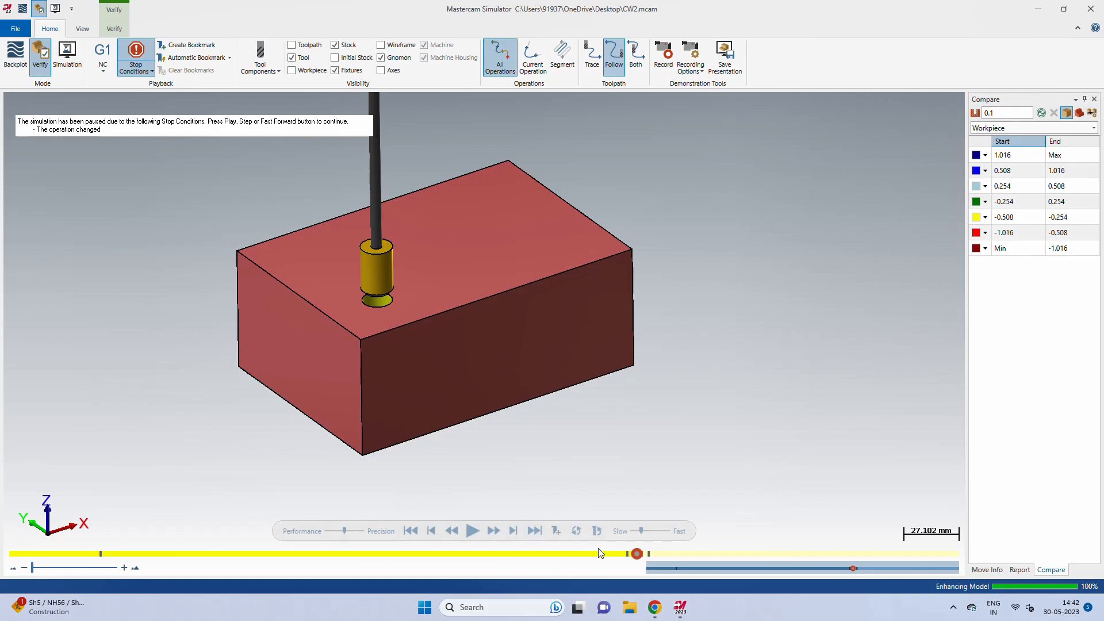
pyautogui.click(473, 530)
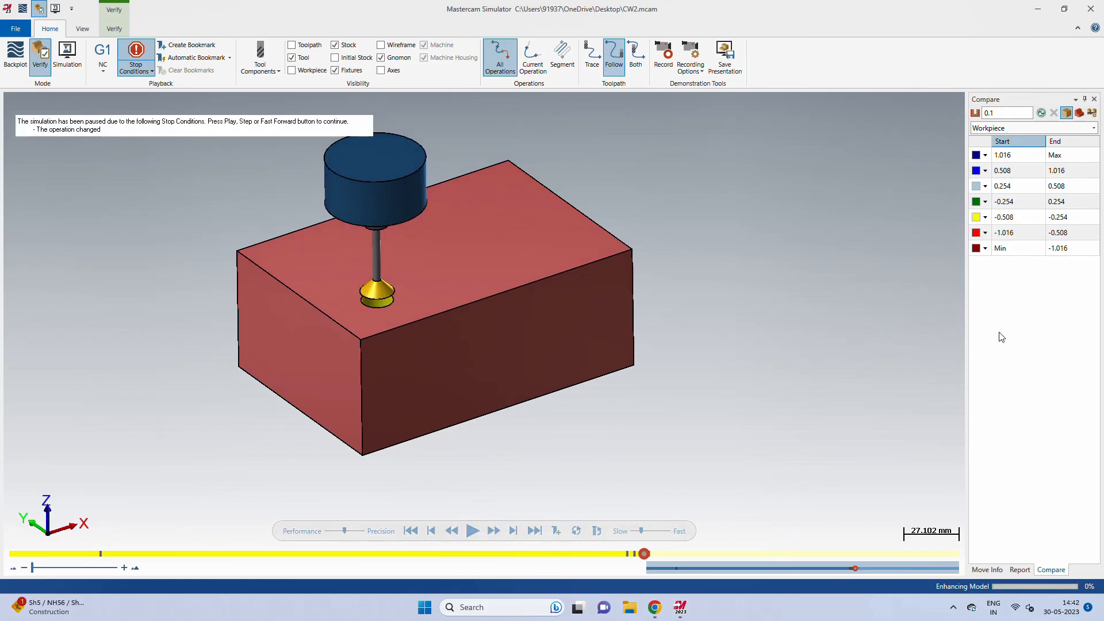
pyautogui.click(1016, 568)
pyautogui.click(994, 569)
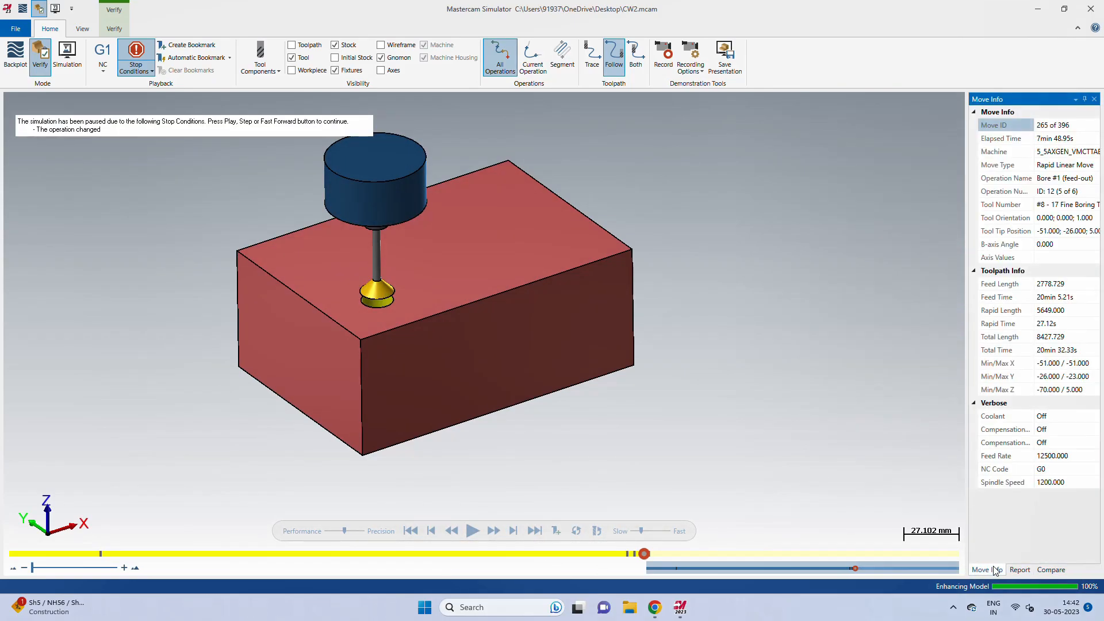
pyautogui.moveTo(968, 356); pyautogui.dragTo(883, 357)
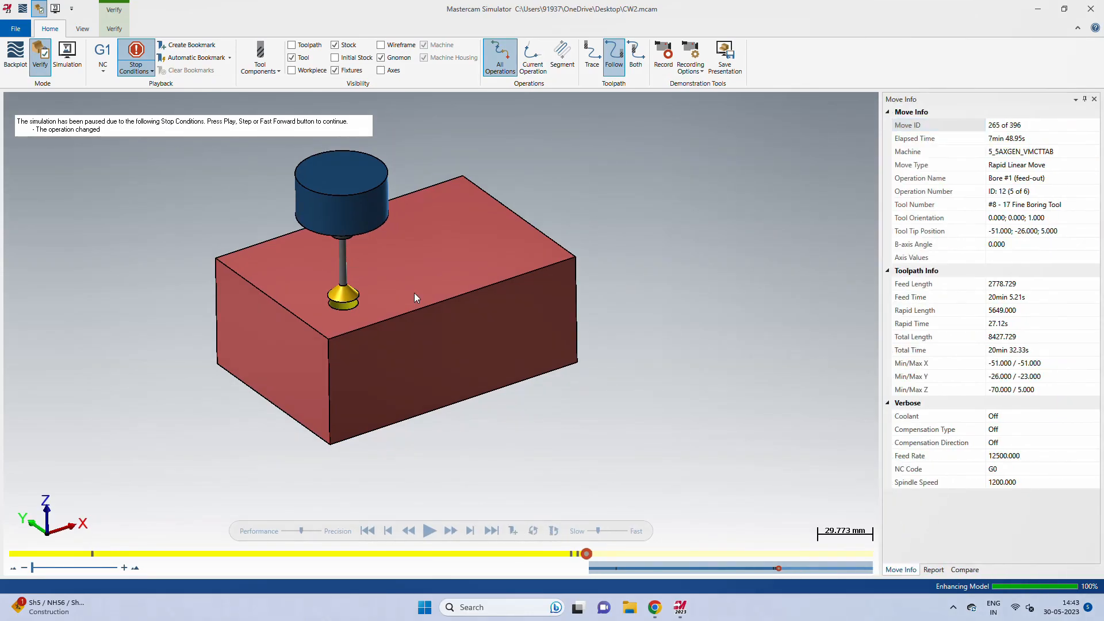
pyautogui.scroll(2, 277, 251)
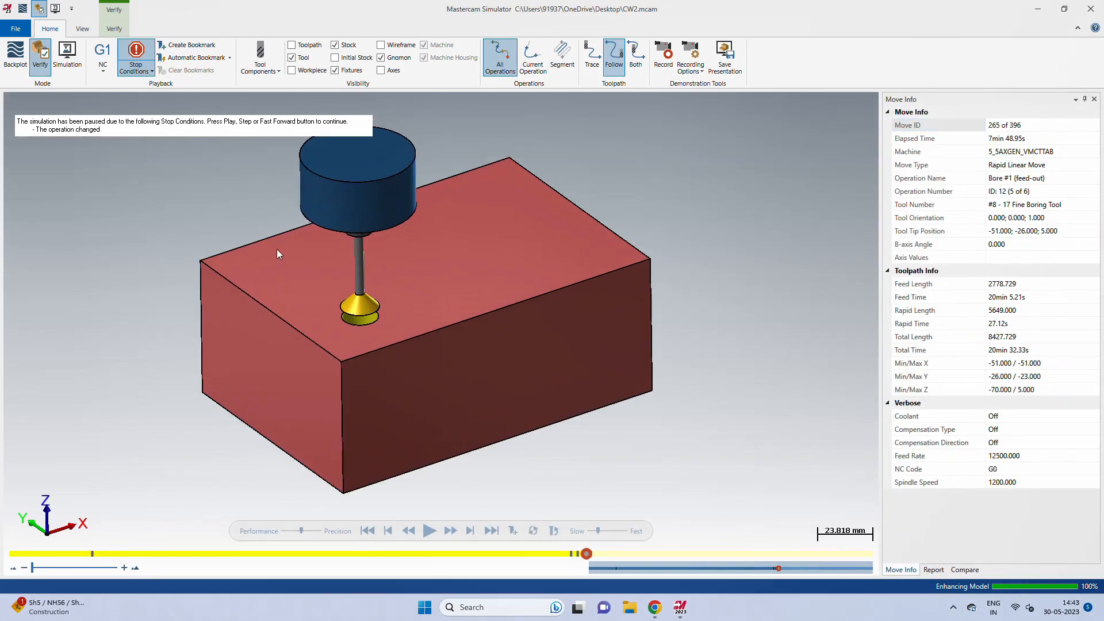
# - Play the boring and helix bore operations through to the end of the verification
pyautogui.click(429, 530)
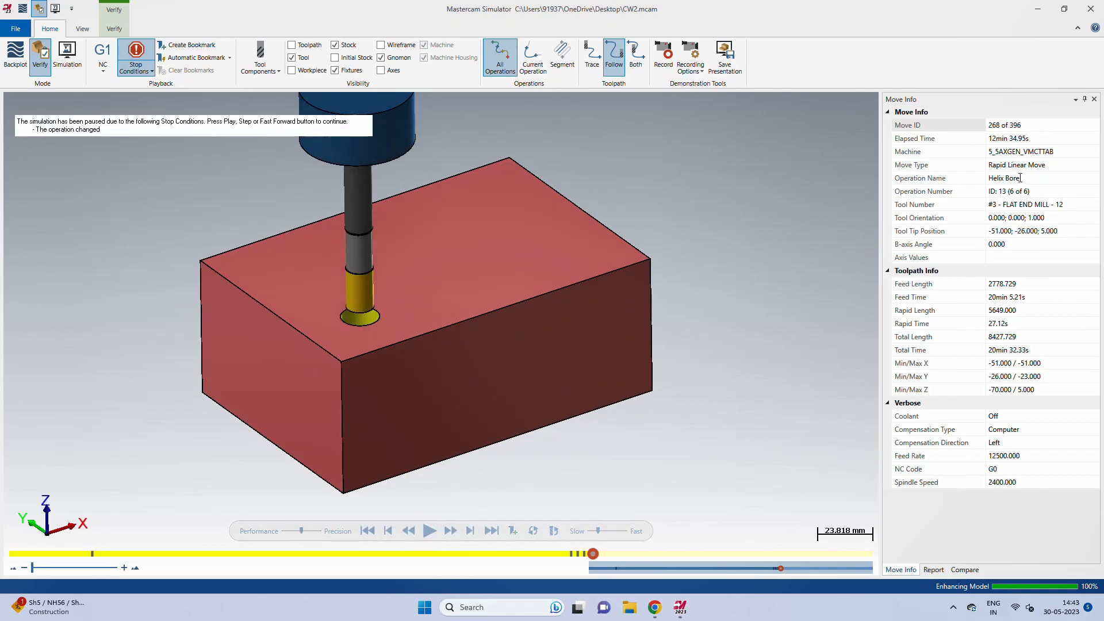
pyautogui.click(429, 529)
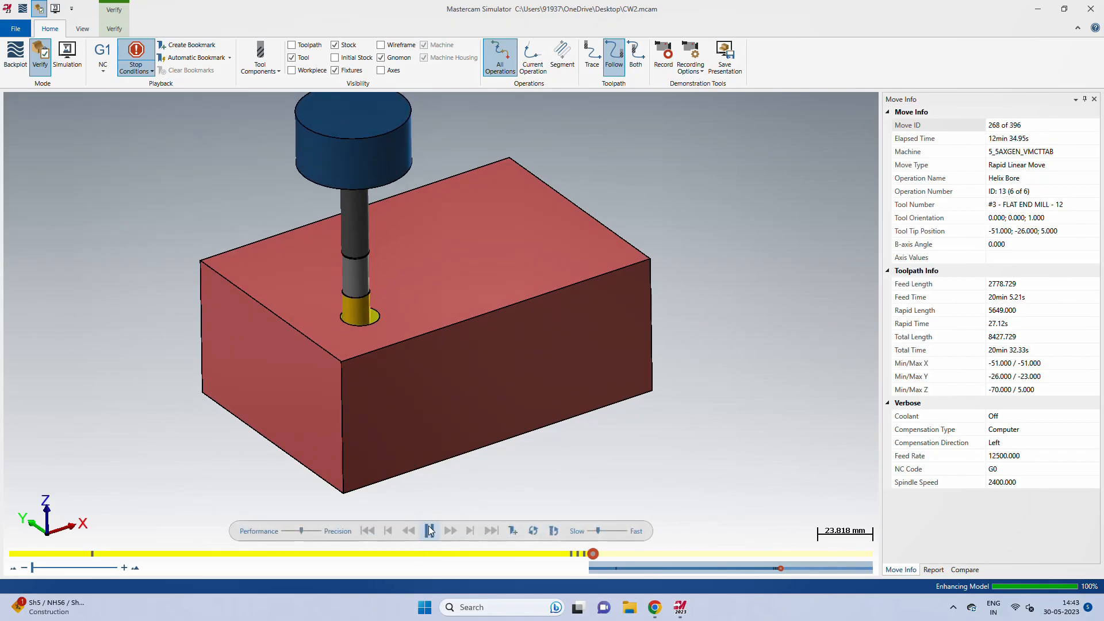
pyautogui.moveTo(414, 362); pyautogui.dragTo(414, 338, button='middle')
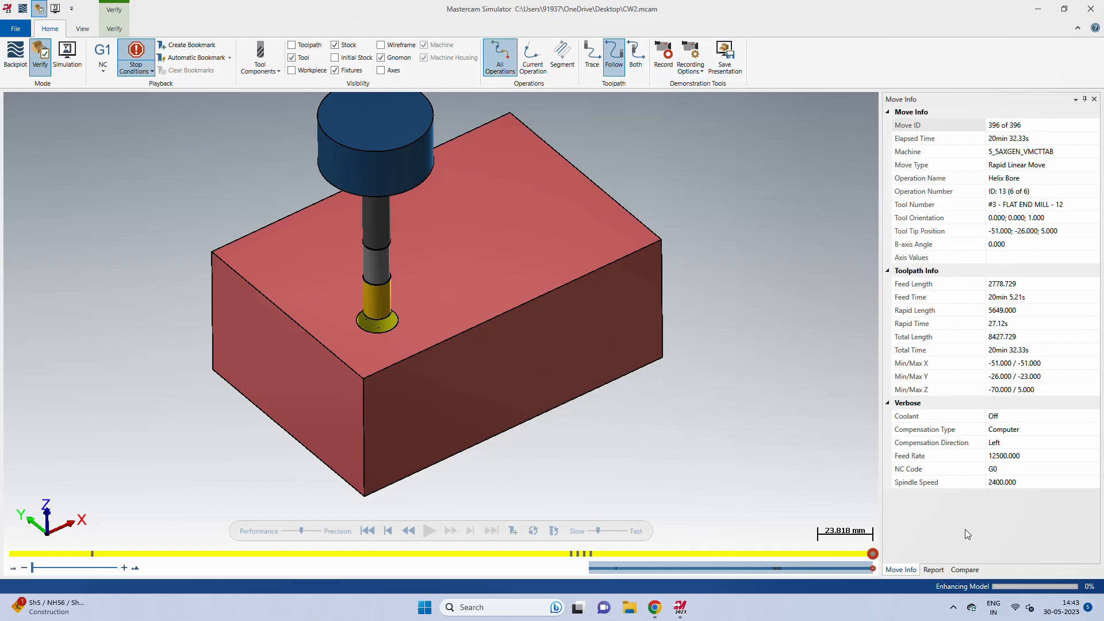
# - Run the workpiece comparison on the machined stock, inspect the colours inside the hole, and rewind the simulation to the start
pyautogui.click(963, 569)
pyautogui.click(1041, 112)
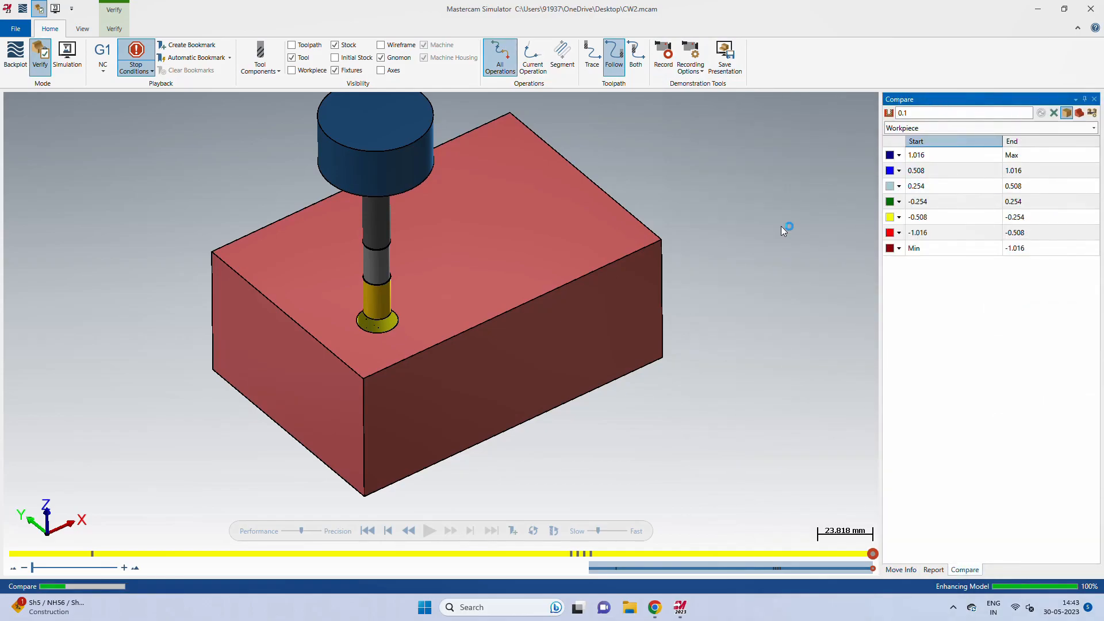
pyautogui.scroll(3, 335, 333)
pyautogui.moveTo(400, 335)
pyautogui.mouseDown(button='middle')
pyautogui.moveTo(397, 371)
pyautogui.moveTo(381, 356)
pyautogui.moveTo(397, 384)
pyautogui.moveTo(395, 330)
pyautogui.moveTo(409, 315)
pyautogui.moveTo(387, 287)
pyautogui.moveTo(402, 337)
pyautogui.mouseUp(button='middle')
pyautogui.scroll(-5, 402, 323)
pyautogui.scroll(4, 403, 337)
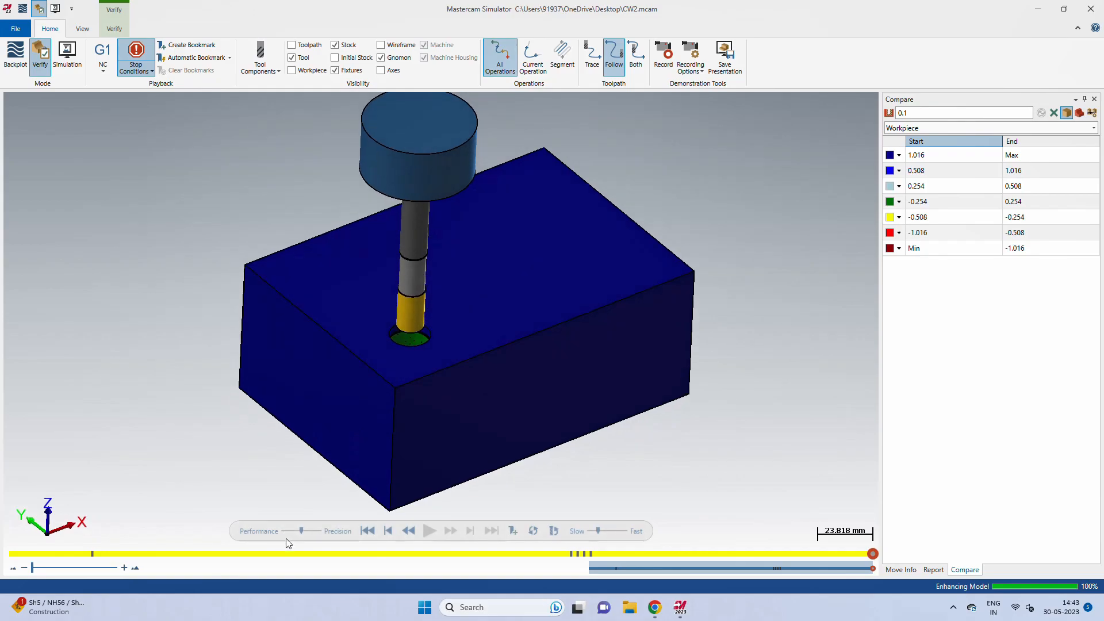
pyautogui.click(367, 531)
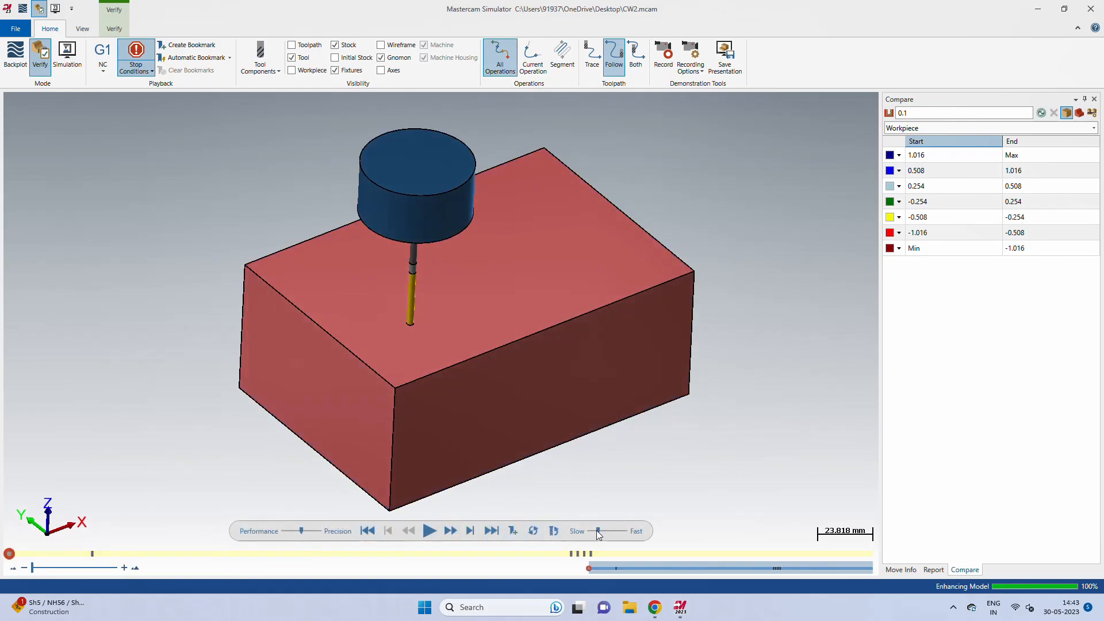
# - Replay the verification from the first drilling operation to the end of the helix bore with the move information shown, and close the simulator
pyautogui.click(429, 530)
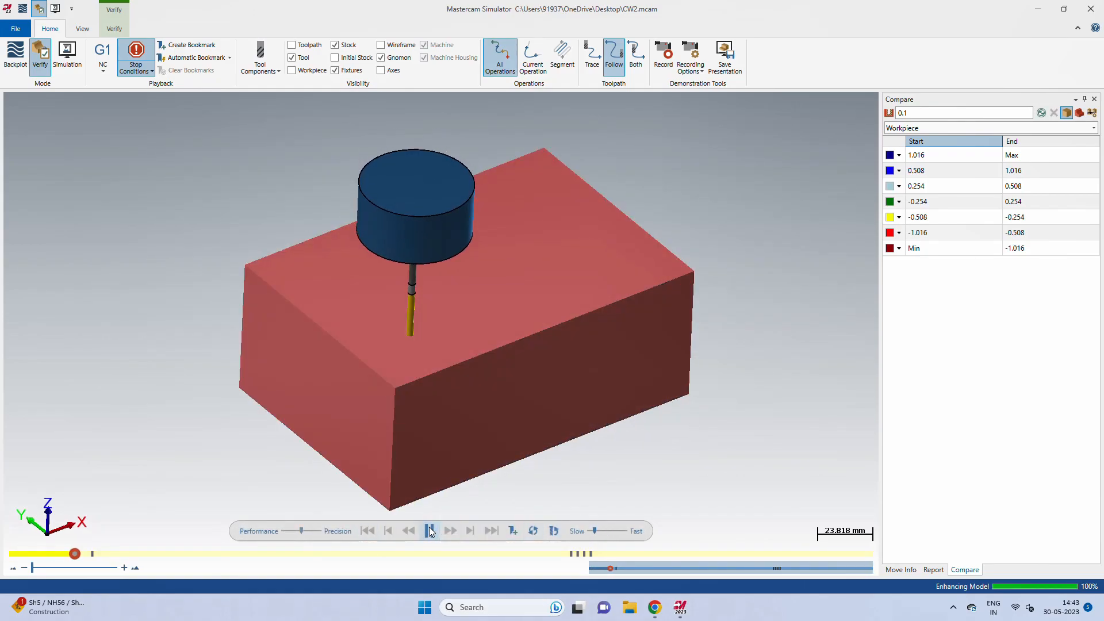
pyautogui.click(429, 530)
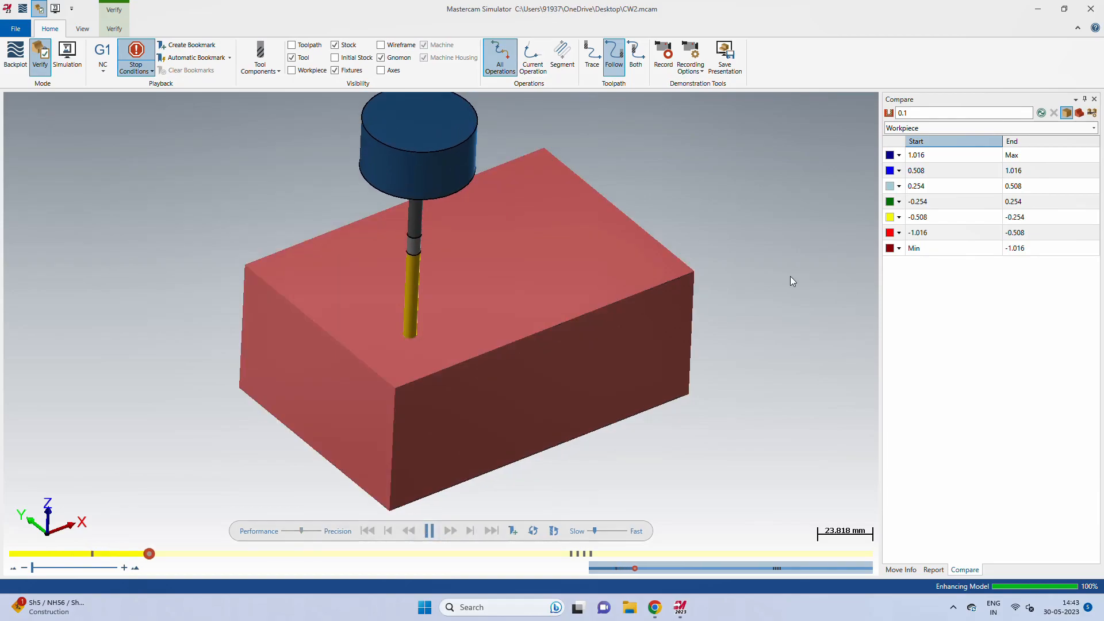
pyautogui.click(901, 569)
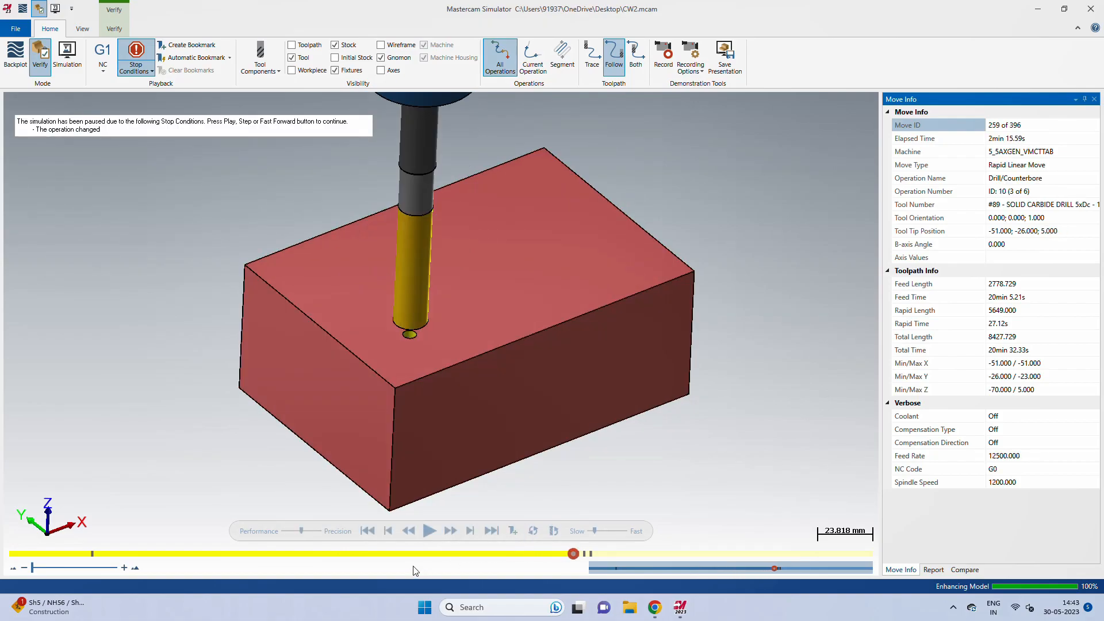
pyautogui.click(429, 530)
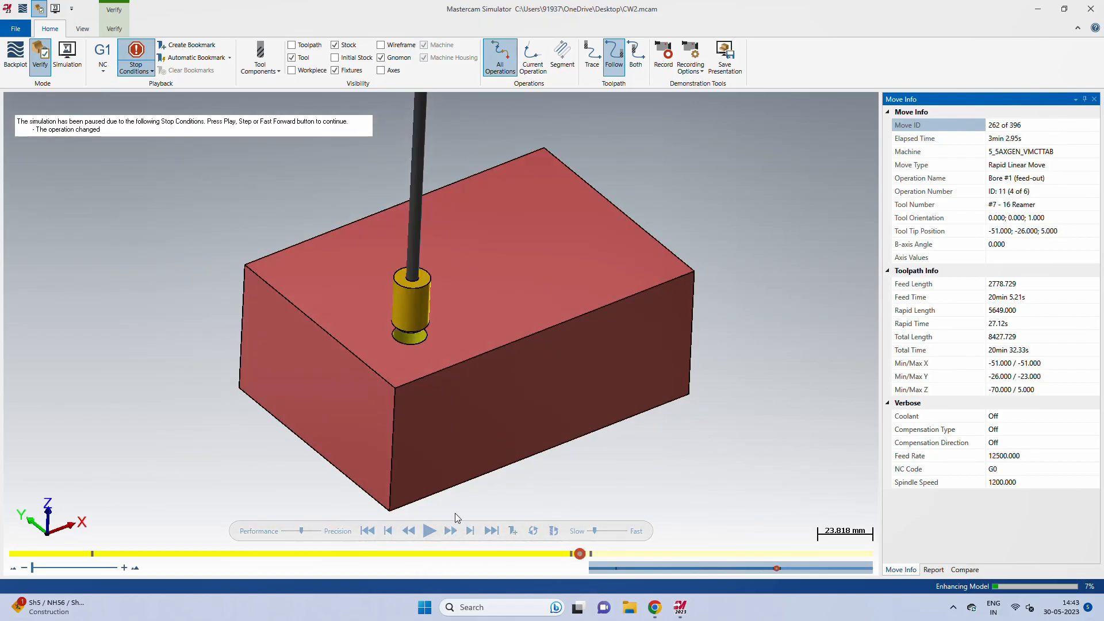
pyautogui.click(431, 531)
pyautogui.click(442, 533)
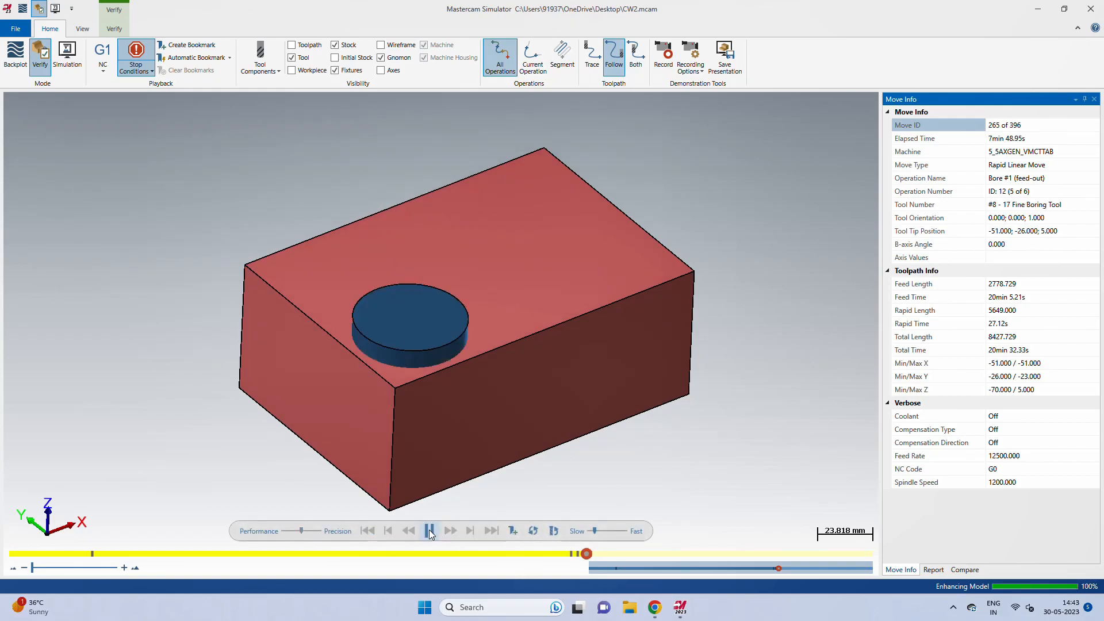
pyautogui.moveTo(463, 395); pyautogui.dragTo(424, 536)
pyautogui.click(429, 530)
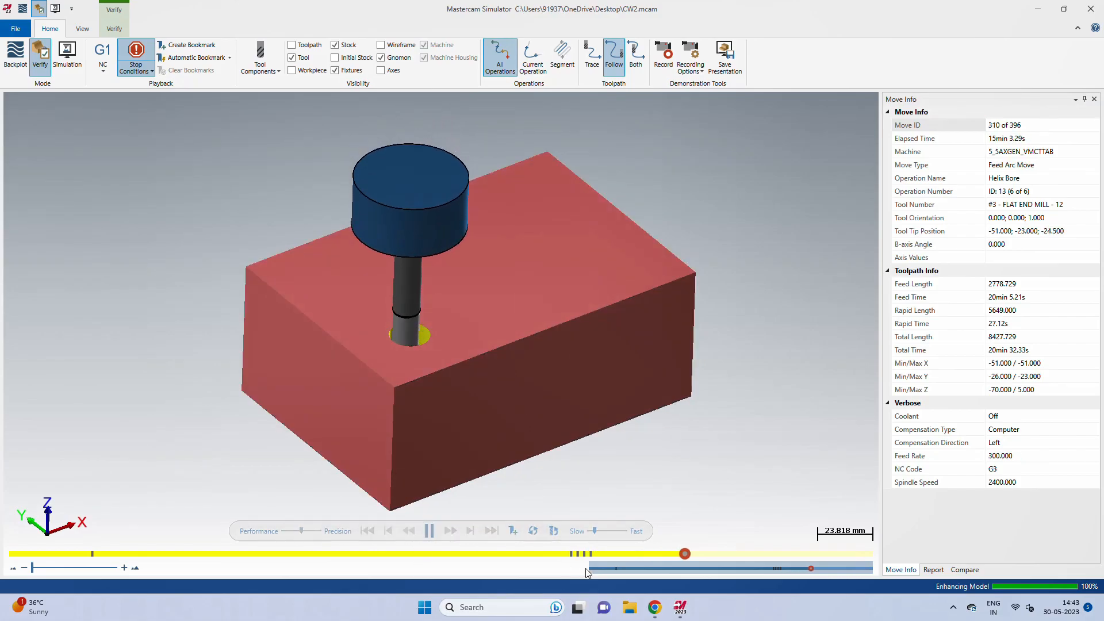
pyautogui.moveTo(566, 394); pyautogui.dragTo(567, 395, button='middle')
pyautogui.scroll(-3, 562, 392)
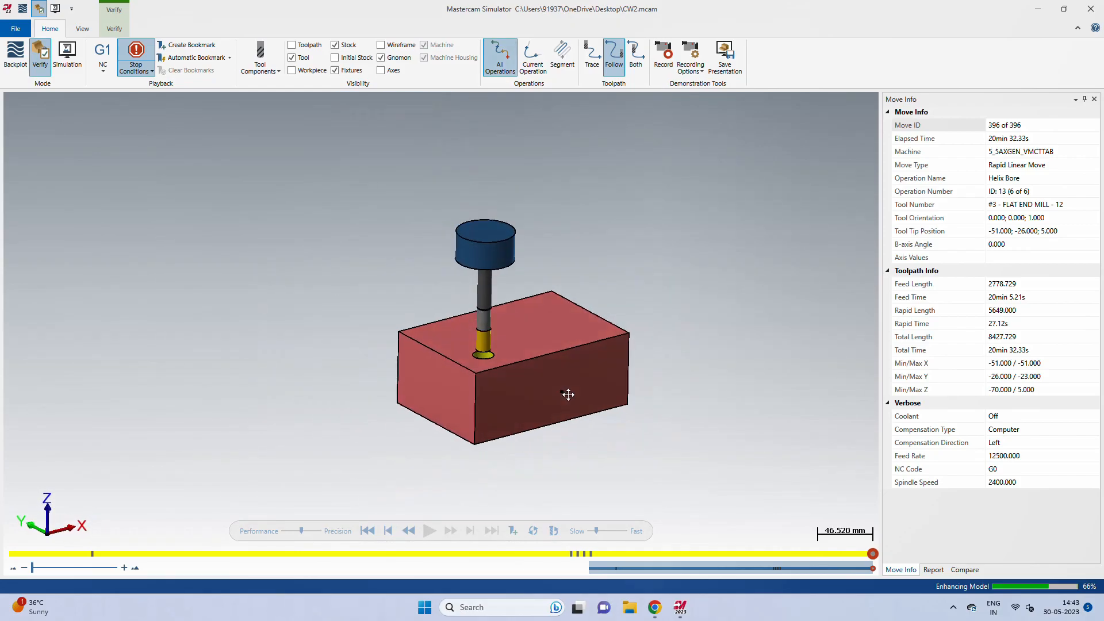
pyautogui.click(1091, 8)
# - Post-process only the selected hole operations, without posting all operations, and save the NC file as DRILL-BORE-REAMER
pyautogui.scroll(-1, 409, 333)
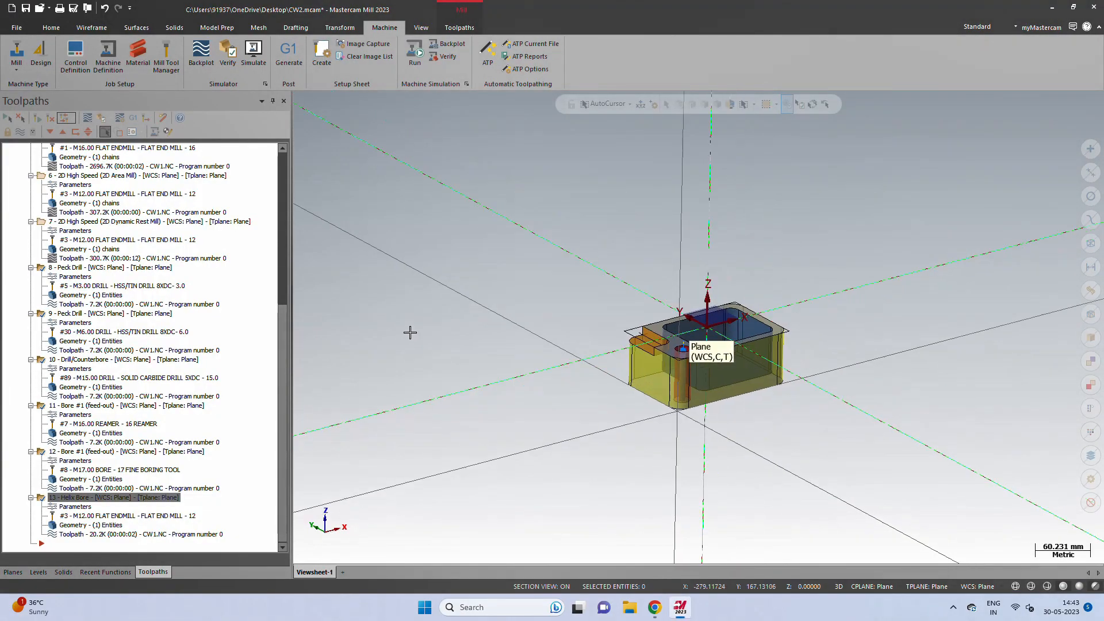
pyautogui.scroll(3, 813, 350)
pyautogui.moveTo(788, 322)
pyautogui.mouseDown(button='middle')
pyautogui.moveTo(803, 335)
pyautogui.moveTo(771, 328)
pyautogui.mouseUp(button='middle')
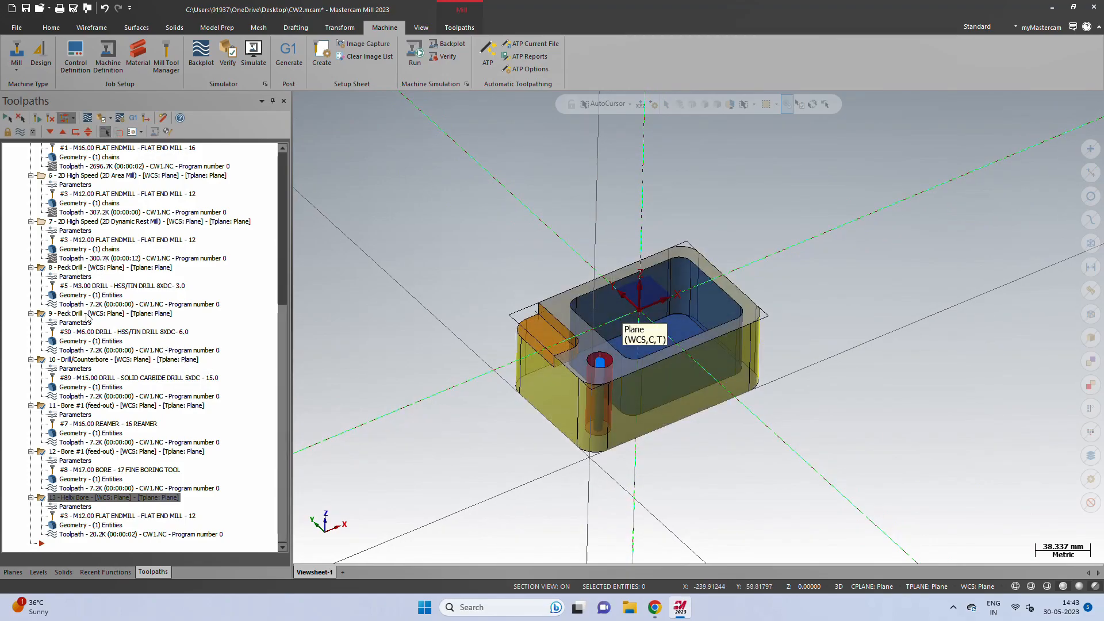
pyautogui.rightClick(86, 499)
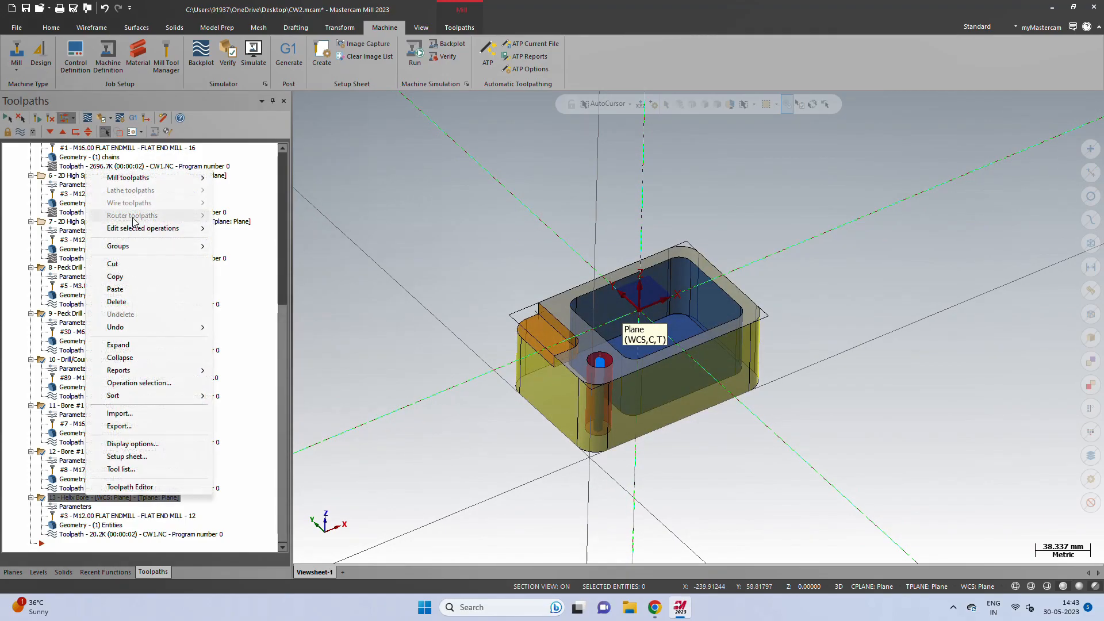
pyautogui.click(134, 119)
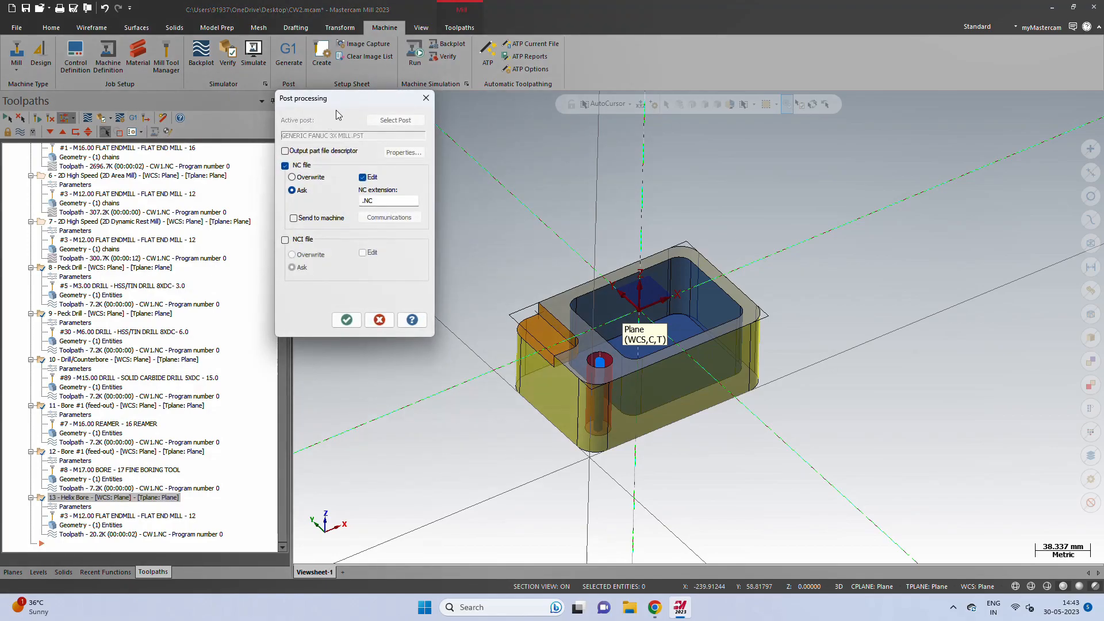
pyautogui.click(363, 318)
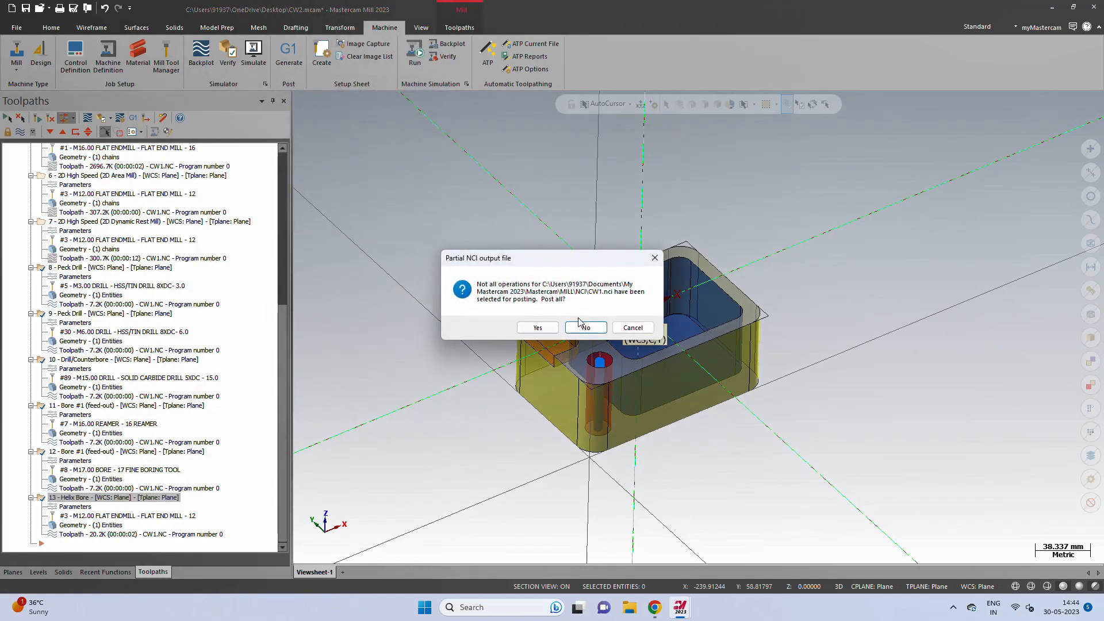
pyautogui.click(585, 329)
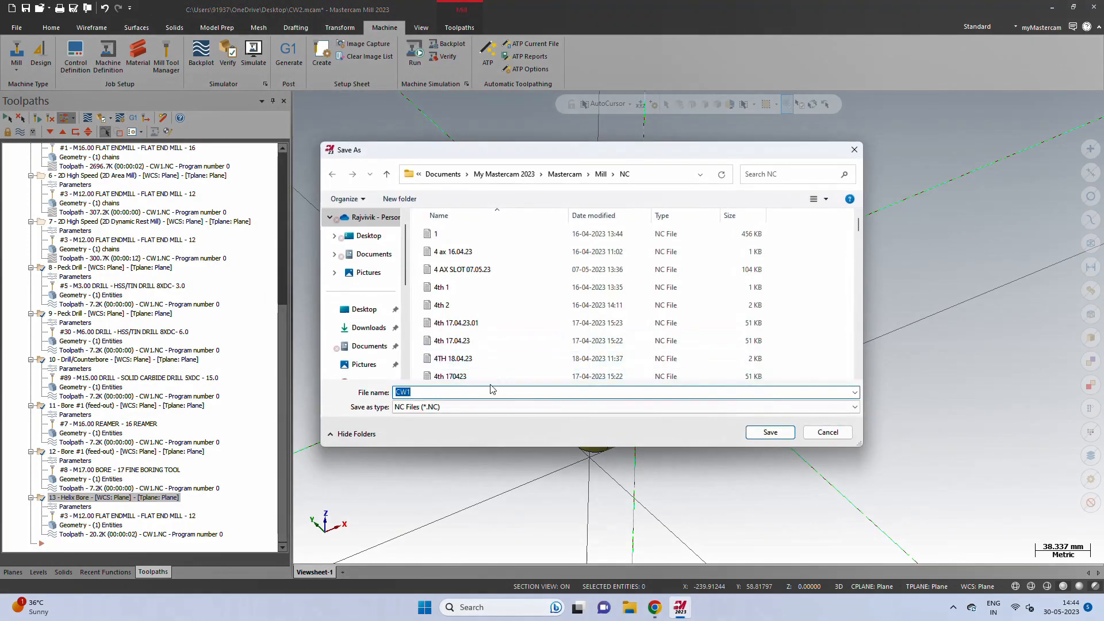
pyautogui.write('DR')
pyautogui.write('ILL-BORE-REAMER')
pyautogui.press('Return')
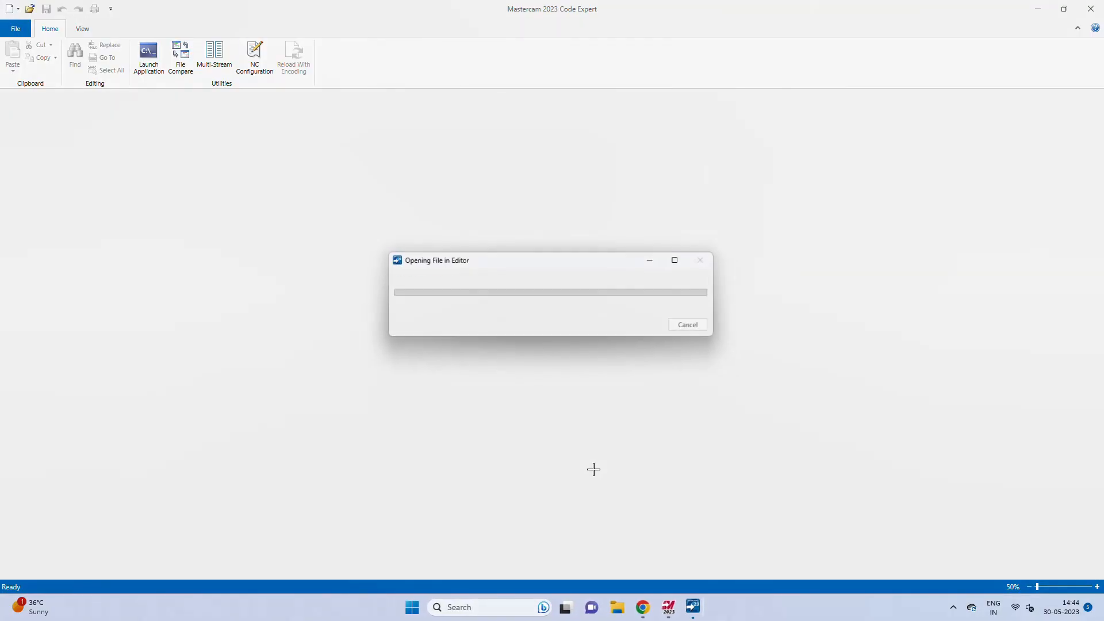
# - Insert a blank line after each M01 block (N118, N134, N150, N166 and N182) to separate the tool sections in the NC code
pyautogui.scroll(-1, 188, 278)
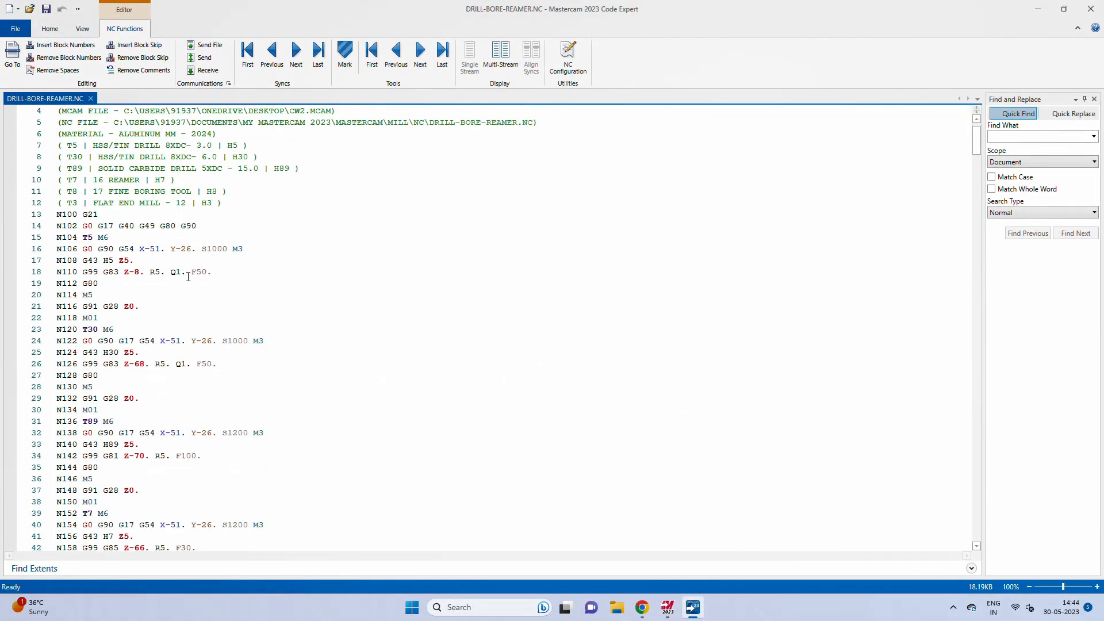
pyautogui.click(128, 322)
pyautogui.press('Return')
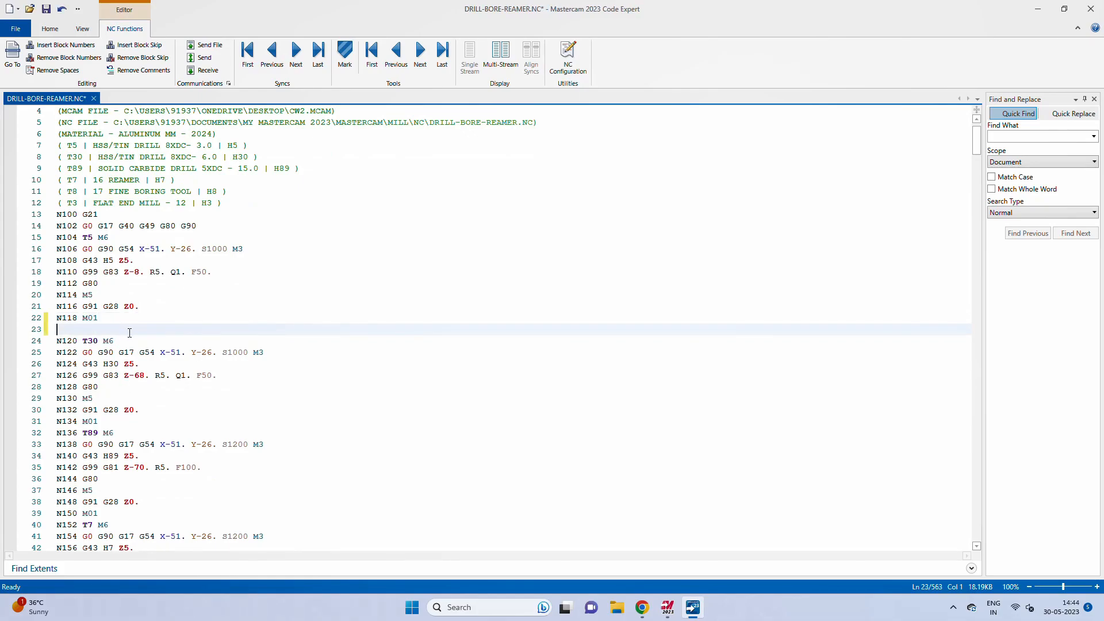
pyautogui.scroll(-1, 130, 333)
pyautogui.click(112, 386)
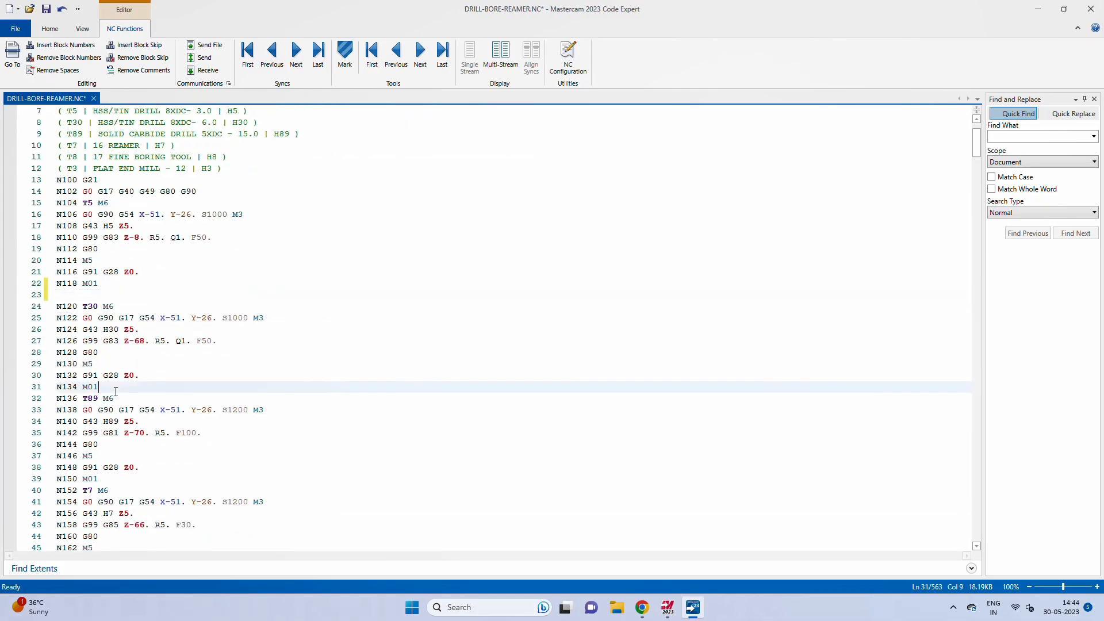
pyautogui.press('Return')
pyautogui.scroll(-2, 115, 403)
pyautogui.click(106, 421)
pyautogui.press('Return')
pyautogui.scroll(-4, 115, 426)
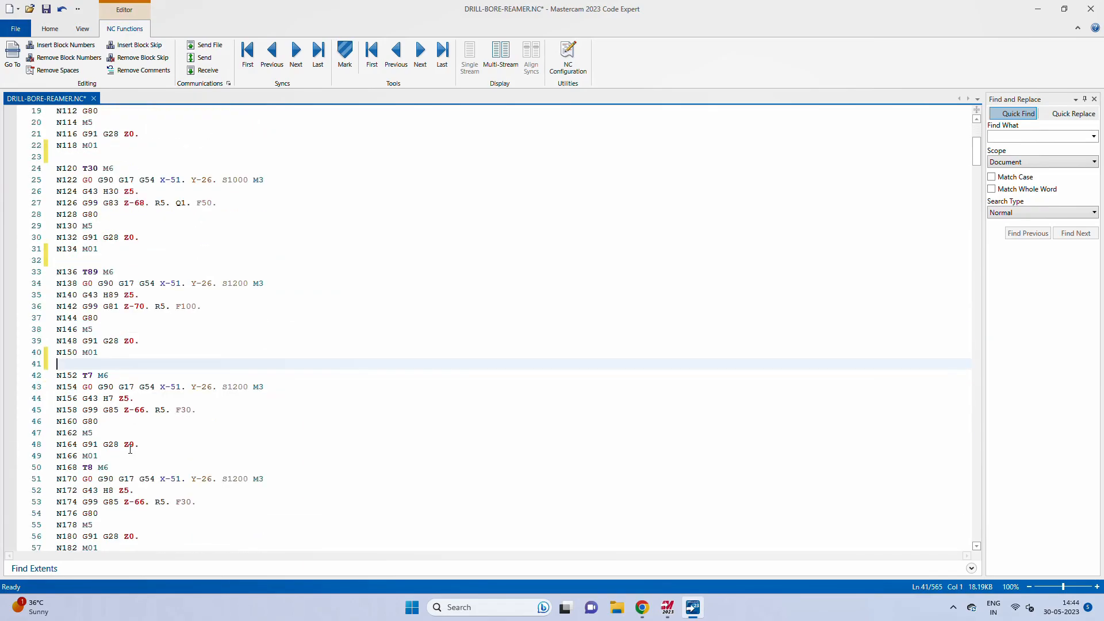
pyautogui.click(112, 387)
pyautogui.press('Return')
pyautogui.scroll(-2, 136, 449)
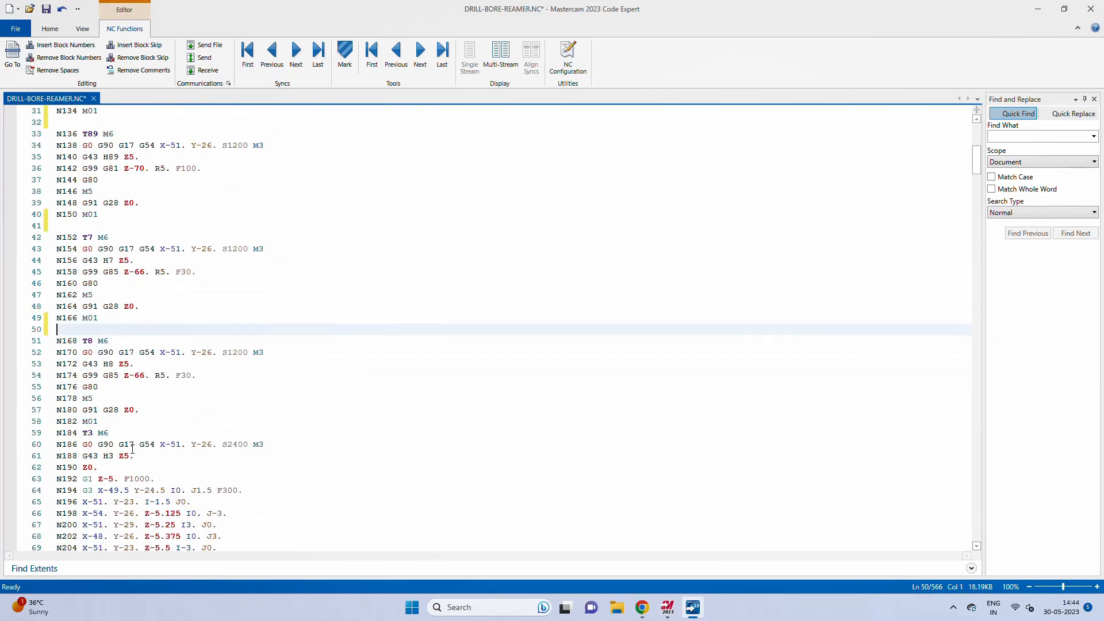
pyautogui.click(118, 424)
pyautogui.press('Return')
# - Add the comment (CENTRE DRILL - PECKING) at the end of the G83 cycle line N110
pyautogui.scroll(-5, 117, 424)
pyautogui.scroll(6, 155, 381)
pyautogui.scroll(9, 155, 381)
pyautogui.click(145, 307)
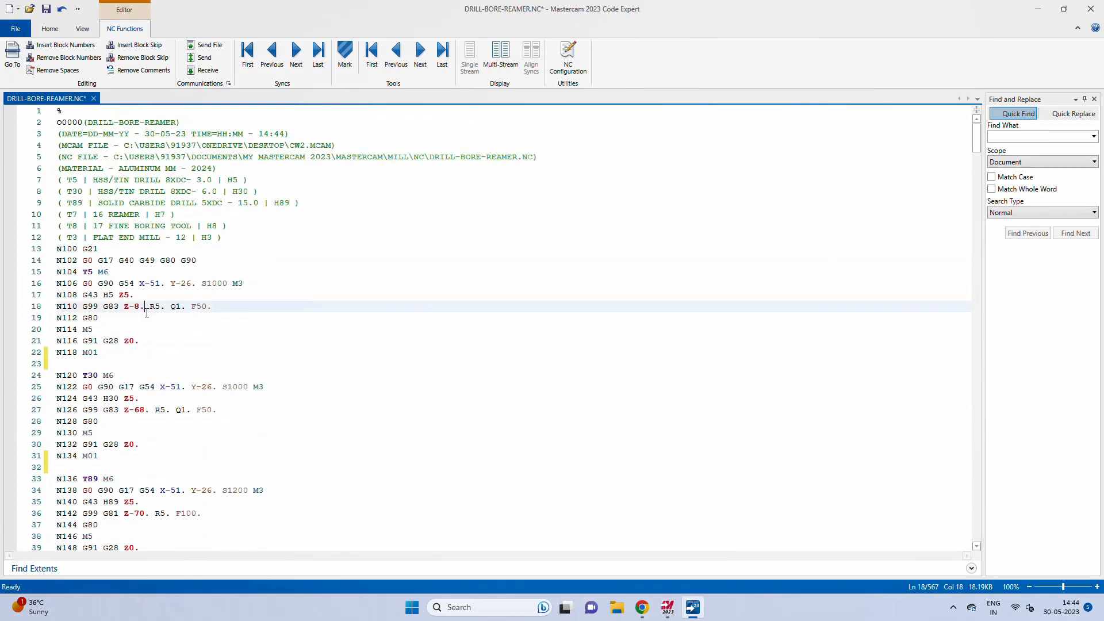
pyautogui.click(217, 296)
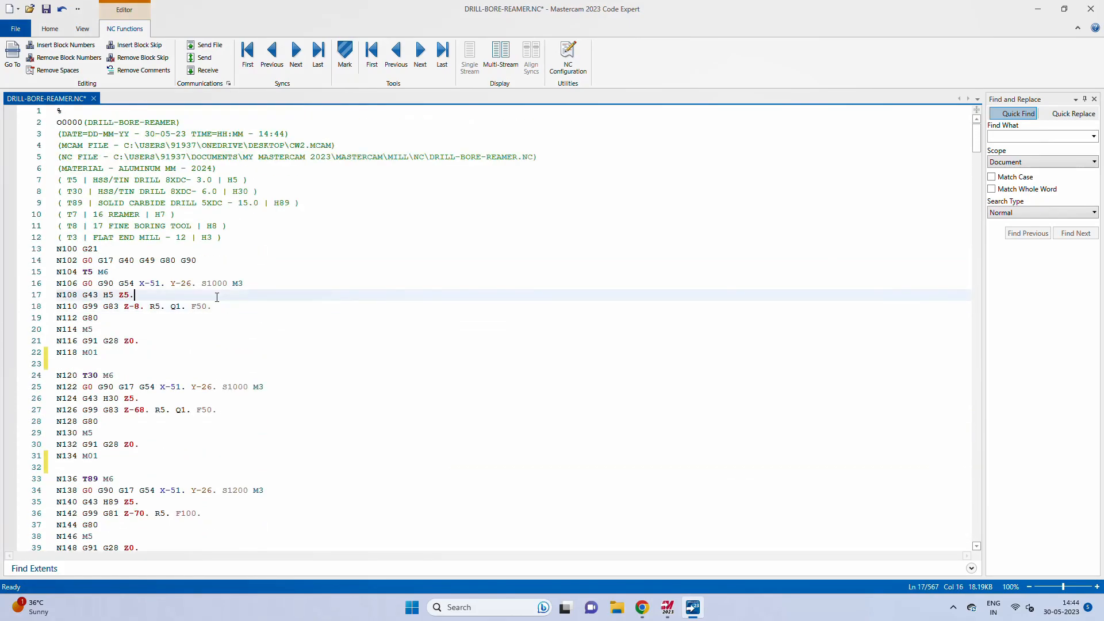
pyautogui.click(251, 309)
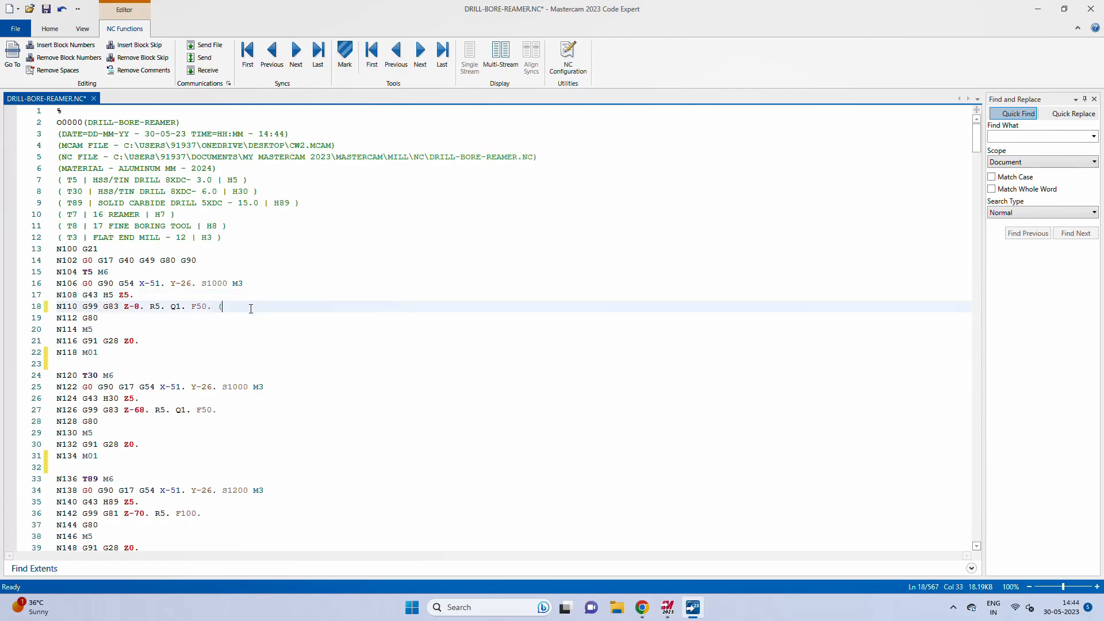
pyautogui.write('(CENTRE DRILL - PECKING')
# - Add the comment (DRILL - PECKING) at the end of line N122 and (U DRILL - 15 MM) at the end of line N138
pyautogui.click(287, 386)
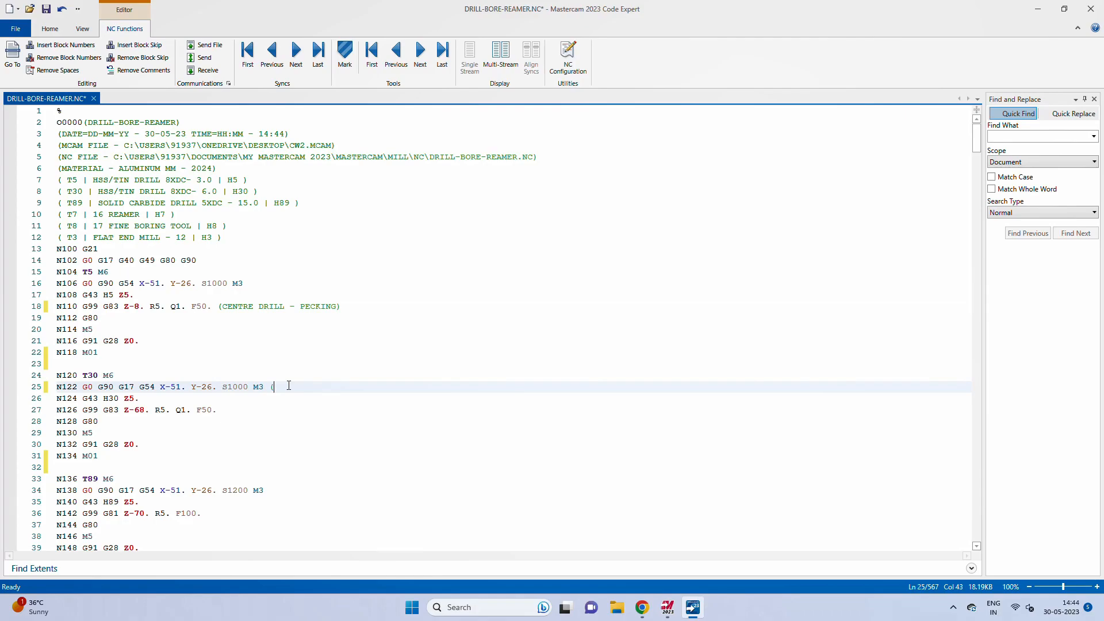
pyautogui.write('(DRILL - PECKING')
pyautogui.scroll(-3, 254, 412)
pyautogui.click(281, 383)
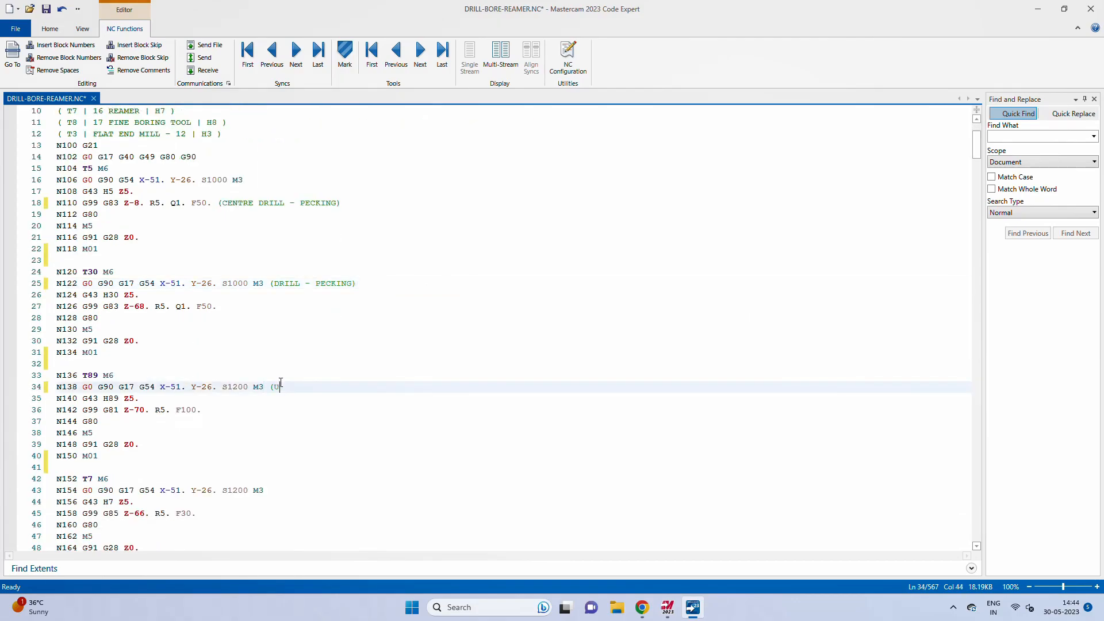
pyautogui.write('(U-DRILL - 15 MM')
pyautogui.scroll(-1, 297, 424)
pyautogui.click(297, 456)
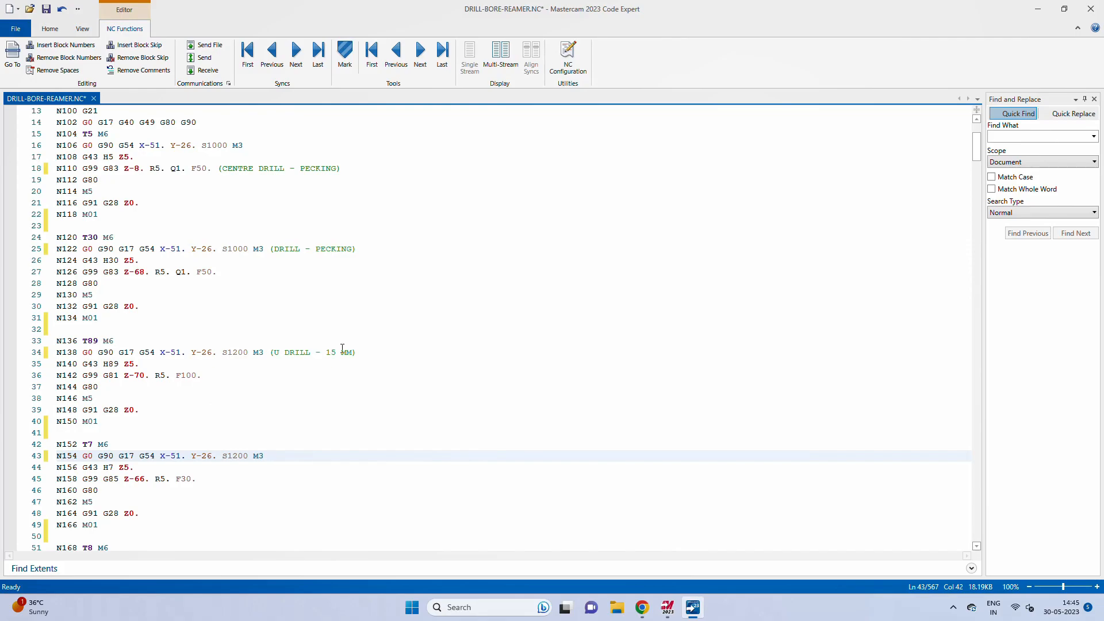
# - Move the (U DRILL - 15 MM) comment from line N138 to the end of the G81 cycle line N142
pyautogui.moveTo(357, 352); pyautogui.dragTo(270, 353)
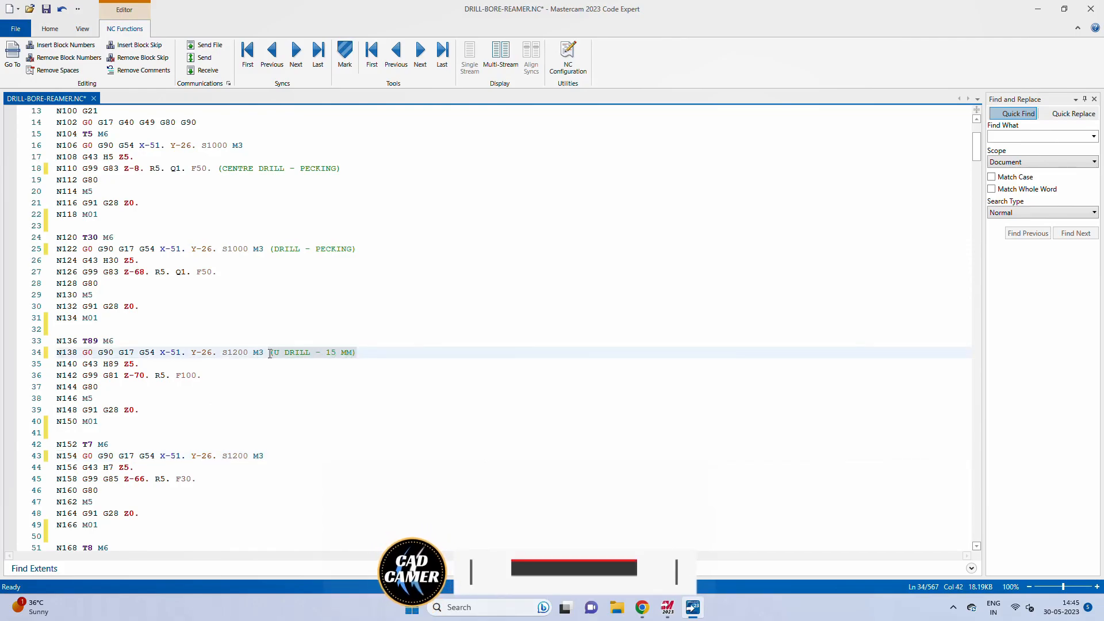
pyautogui.hotkey('ctrl', 'x')
pyautogui.click(236, 375)
pyautogui.hotkey('ctrl', 'v')
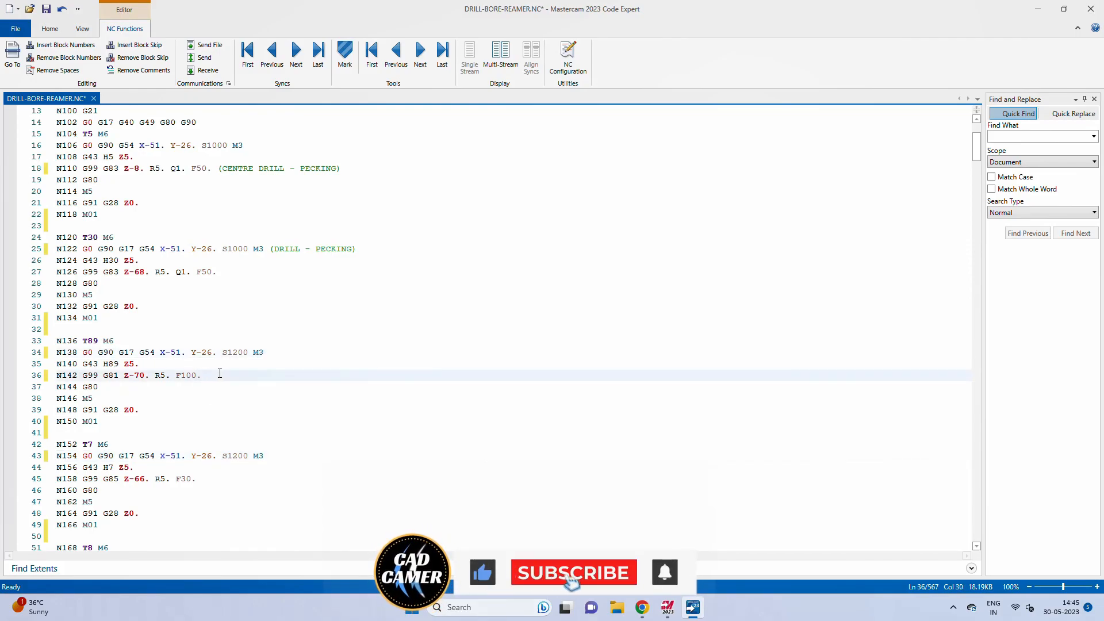
# - Move the (DRILL - PECKING) comment from line N122 to the end of line N126 and check the drilling cycle blocks
pyautogui.click(270, 248)
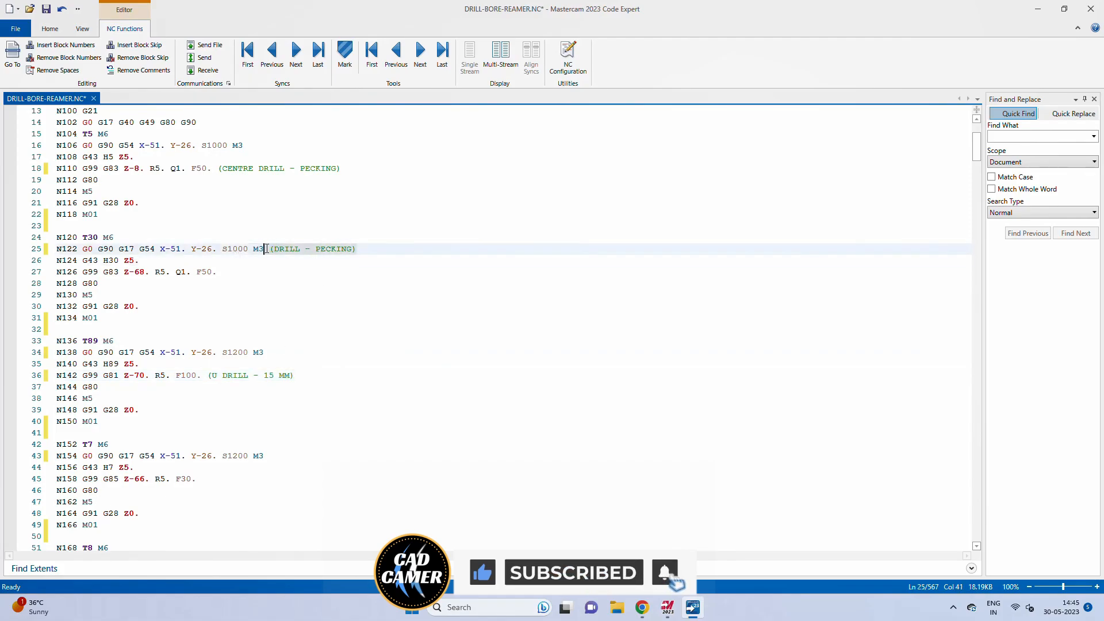
pyautogui.moveTo(270, 248); pyautogui.dragTo(357, 248)
pyautogui.hotkey('ctrl', 'x')
pyautogui.click(230, 272)
pyautogui.hotkey('ctrl', 'v')
pyautogui.moveTo(212, 273); pyautogui.dragTo(83, 274)
pyautogui.moveTo(176, 377); pyautogui.dragTo(82, 377)
pyautogui.click(187, 399)
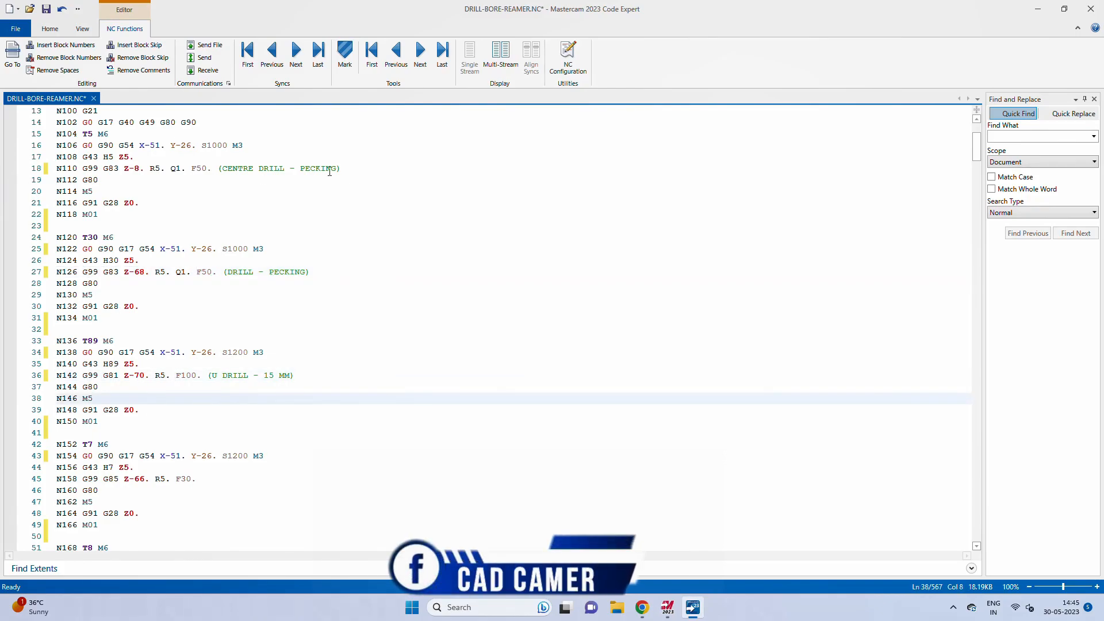
pyautogui.click(144, 168)
# - Add the comment (REAMER CYCLE - 16 MM) at the end of the G85 cycle line N158 for tool T7
pyautogui.scroll(-2, 286, 424)
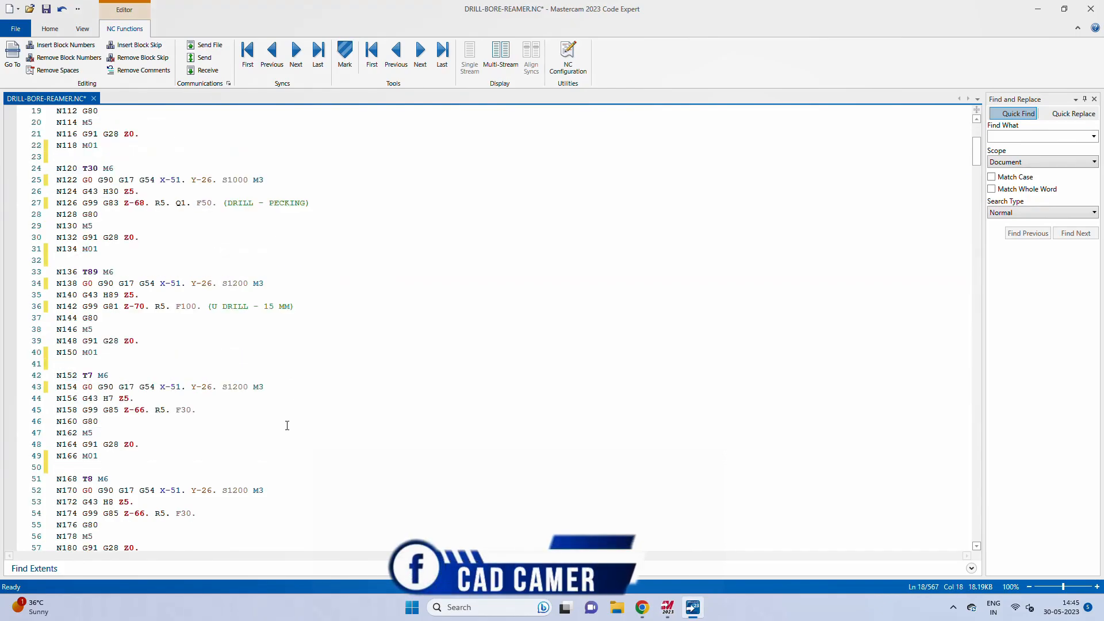
pyautogui.click(237, 415)
pyautogui.write('(B')
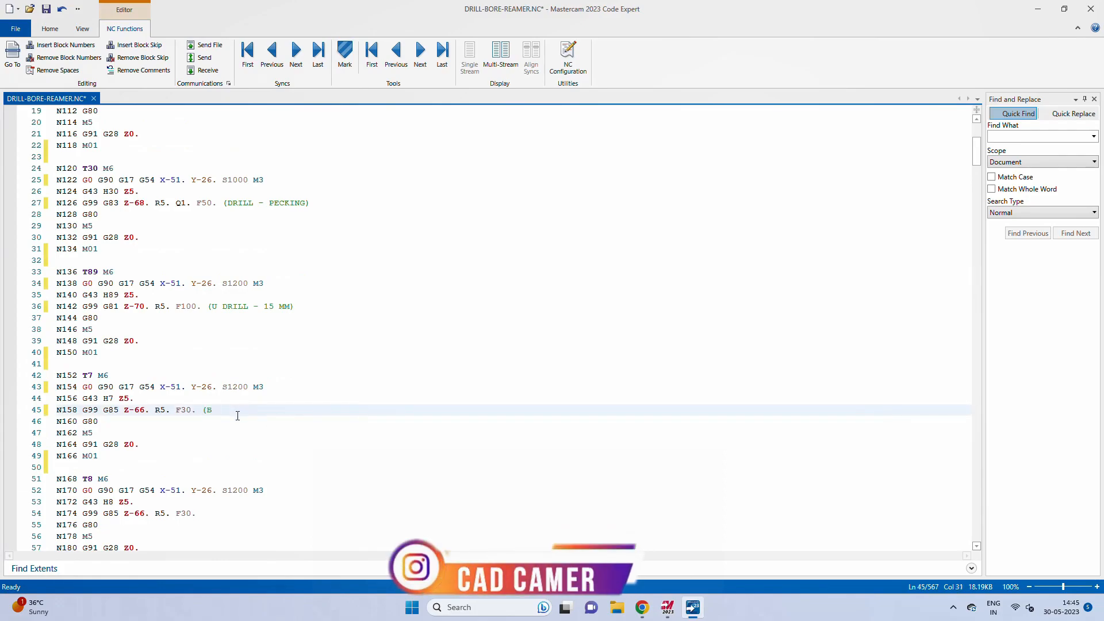
pyautogui.press('BackSpace')
pyautogui.write('rEA')
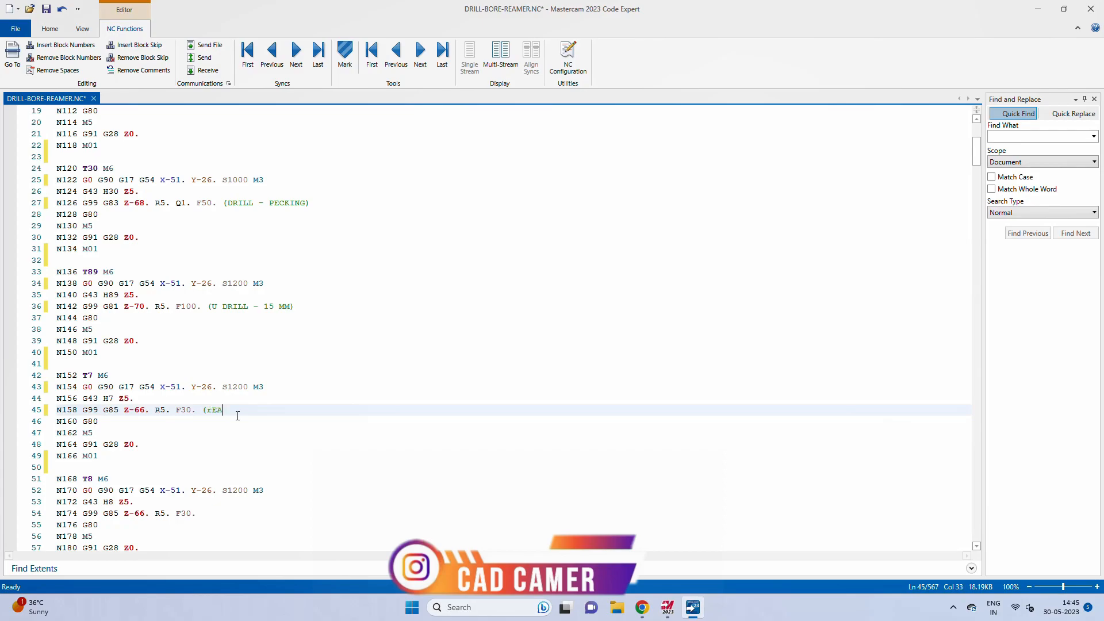
pyautogui.press('BackSpace')
pyautogui.press('BackSpace')
pyautogui.press('BackSpace')
pyautogui.press('BackSpace')
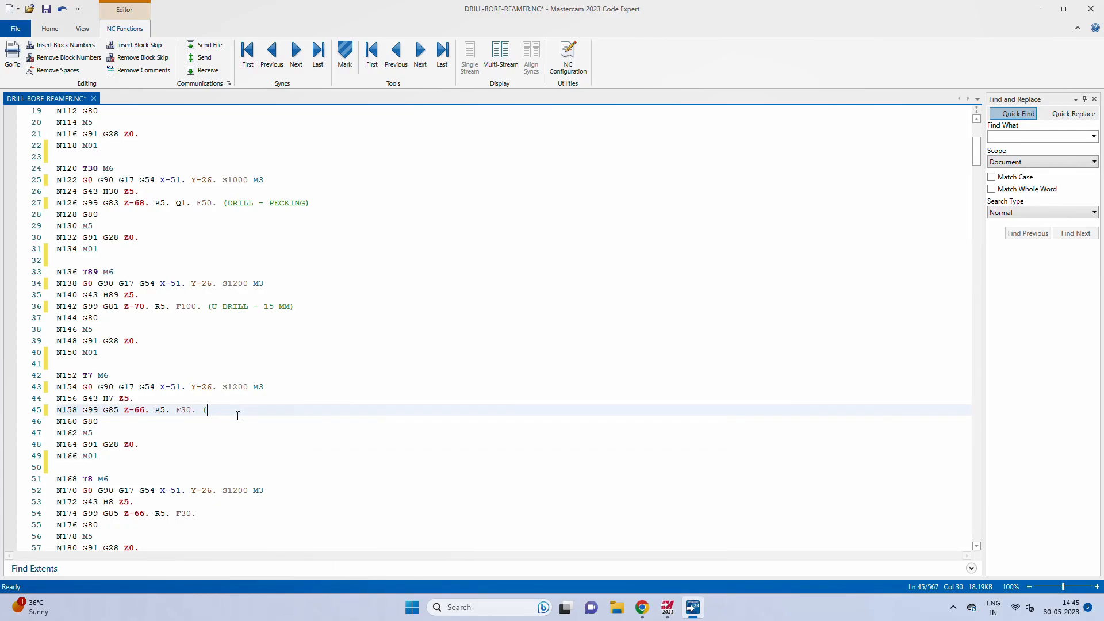
pyautogui.write('REAMER CYCLE)')
pyautogui.scroll(-1, 245, 422)
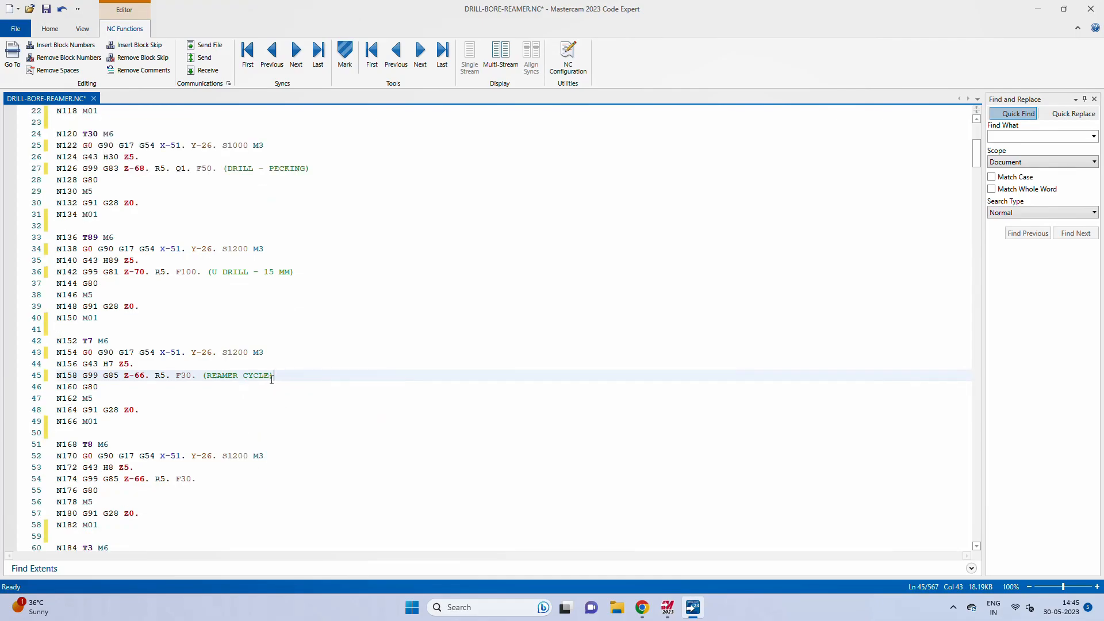
pyautogui.write('- 16 MM')
# - Add the comment (BORING CYCLE - 17 MM) at the end of the G85 cycle line N174 for tool T8
pyautogui.click(218, 481)
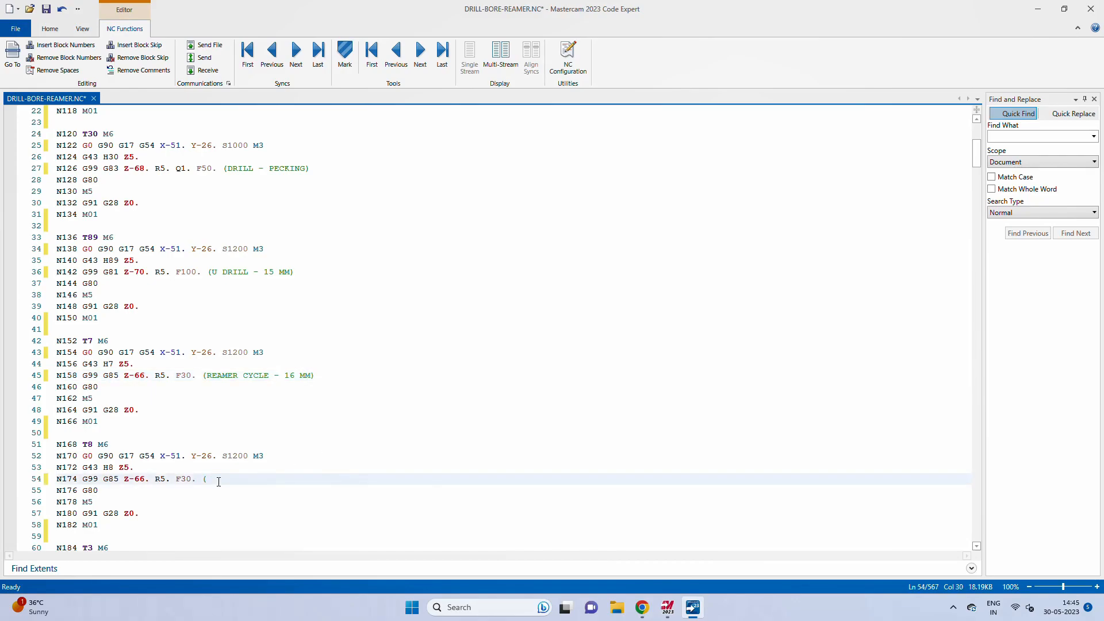
pyautogui.write('(BORING CYCLE - 17 MM')
# - Add the comment (12 MM END MILL - INTERPOLATION) at the end of the G3 line N194 for tool T3 and save the NC file
pyautogui.scroll(-4, 217, 482)
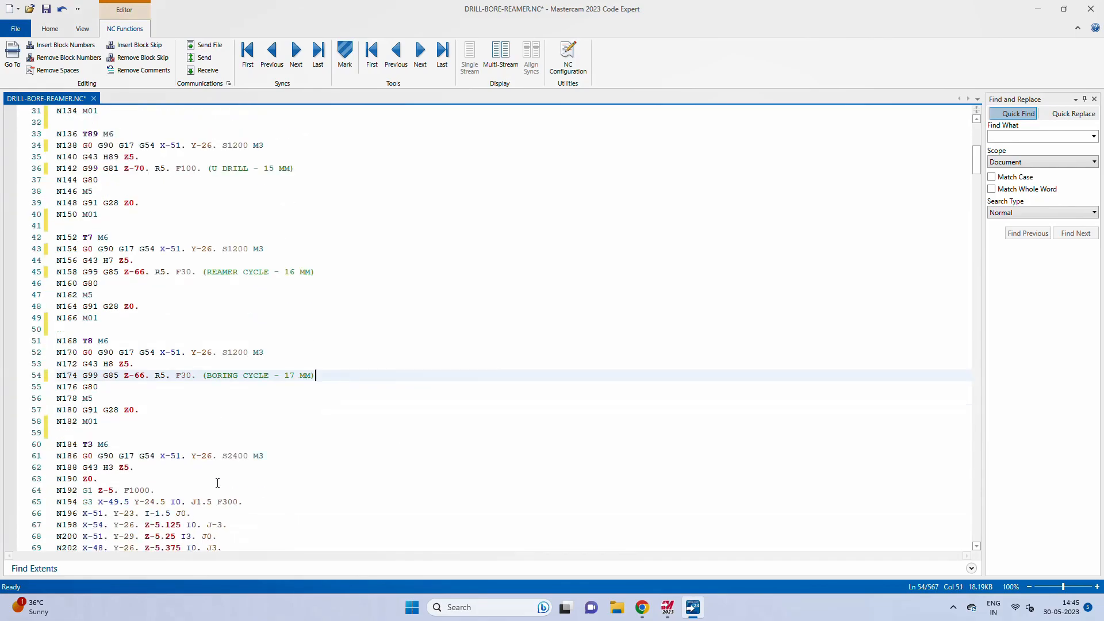
pyautogui.click(213, 455)
pyautogui.click(278, 467)
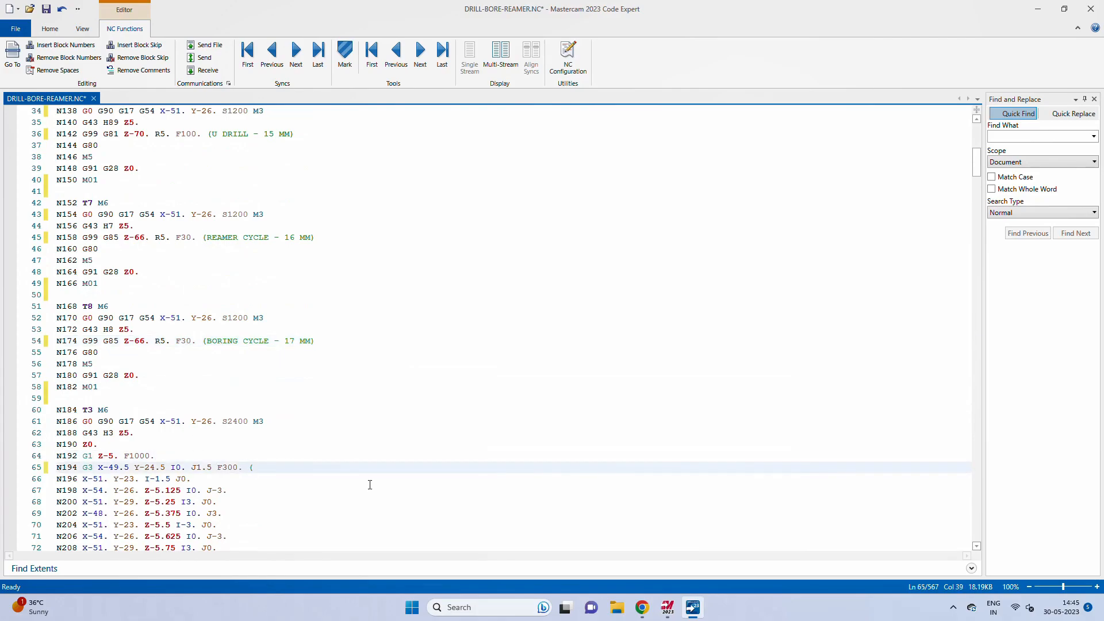
pyautogui.write('(12 MM END MILL - INTERPOLATION')
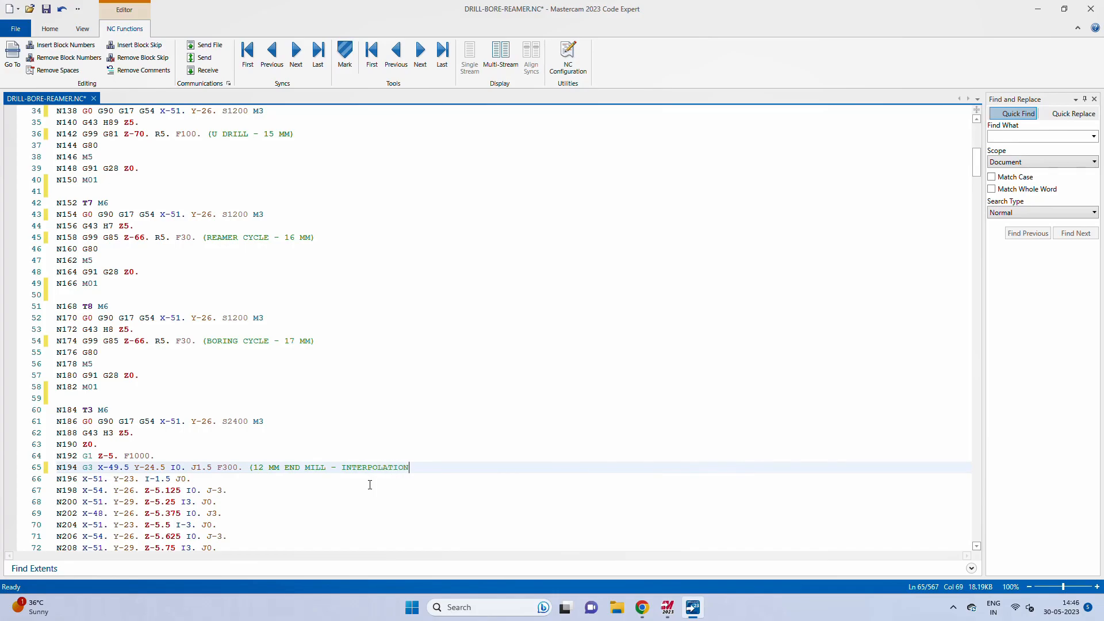
pyautogui.write(')')
pyautogui.hotkey('ctrl', 's')
# - Review the commented tool sections up to the program header, switch back to Mastercam Mill and view the block with its drilled hole
pyautogui.scroll(-2, 366, 483)
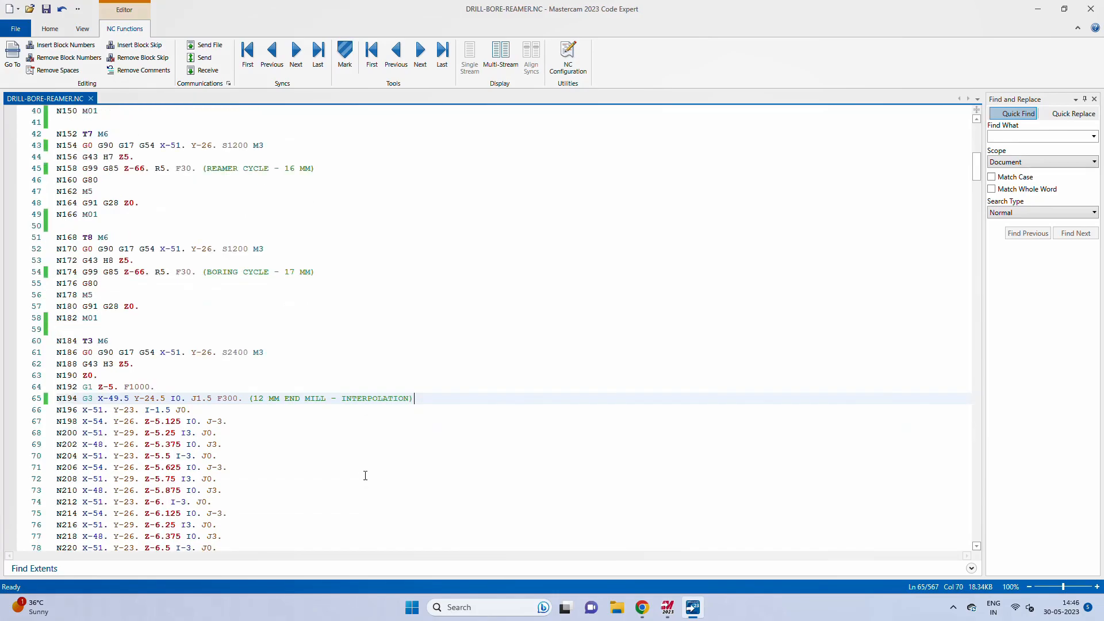
pyautogui.scroll(11, 374, 460)
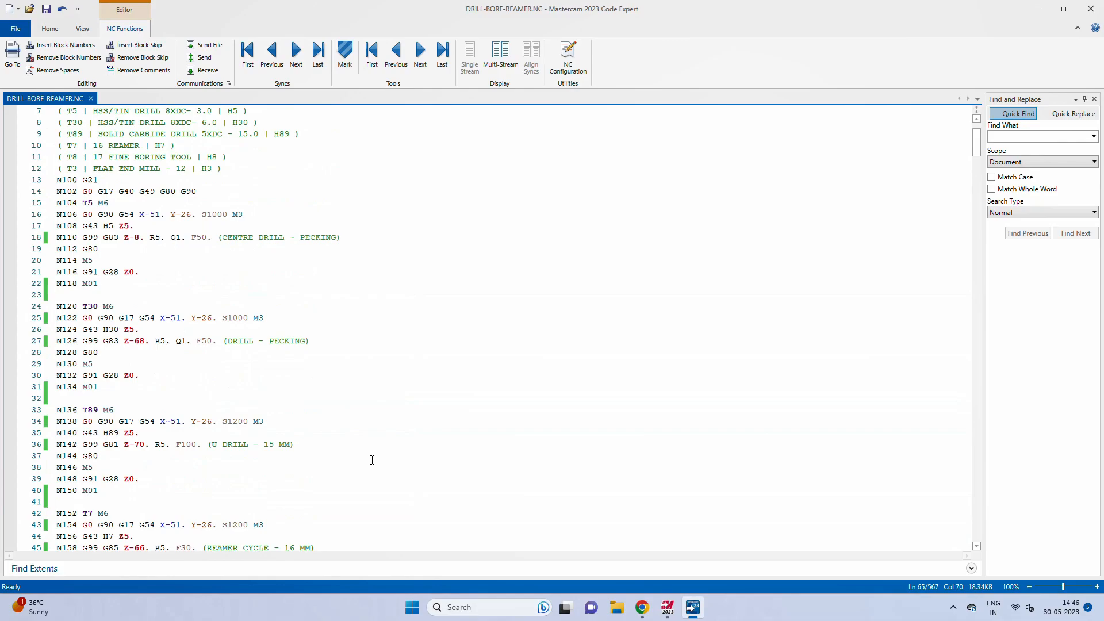
pyautogui.scroll(-10, 377, 460)
pyautogui.scroll(12, 503, 453)
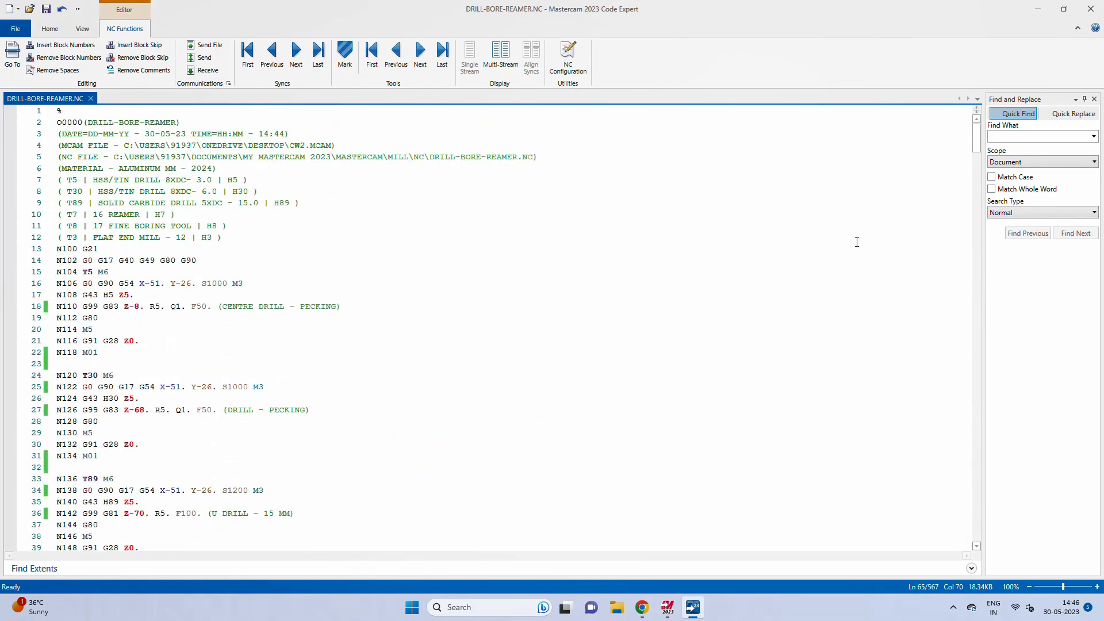
pyautogui.click(1038, 9)
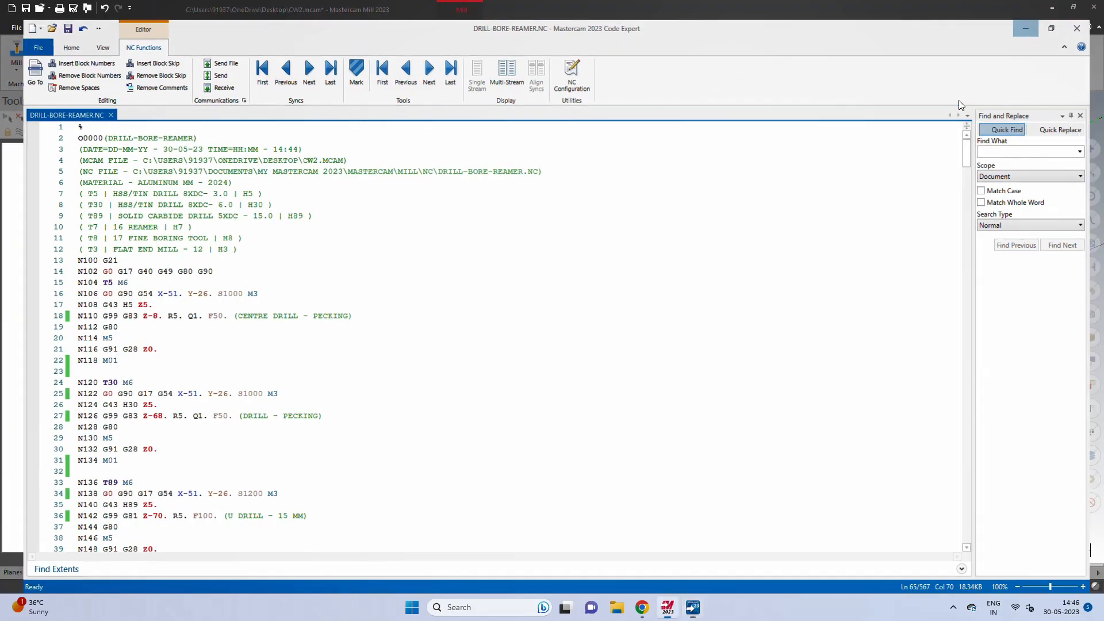
pyautogui.scroll(2, 600, 348)
pyautogui.moveTo(601, 348); pyautogui.dragTo(613, 367, button='middle')
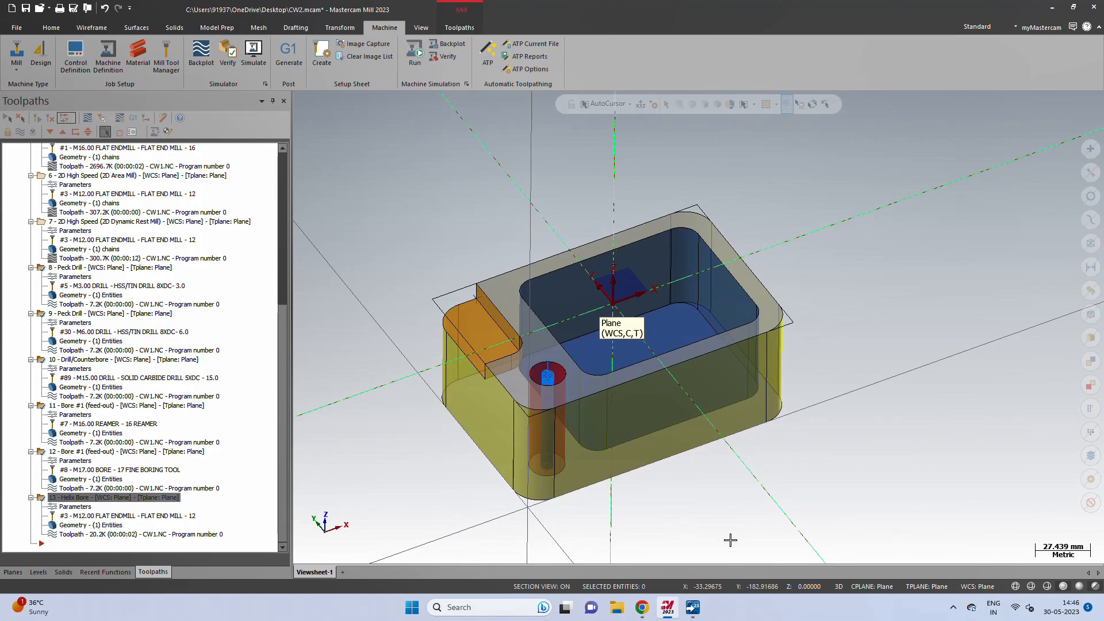